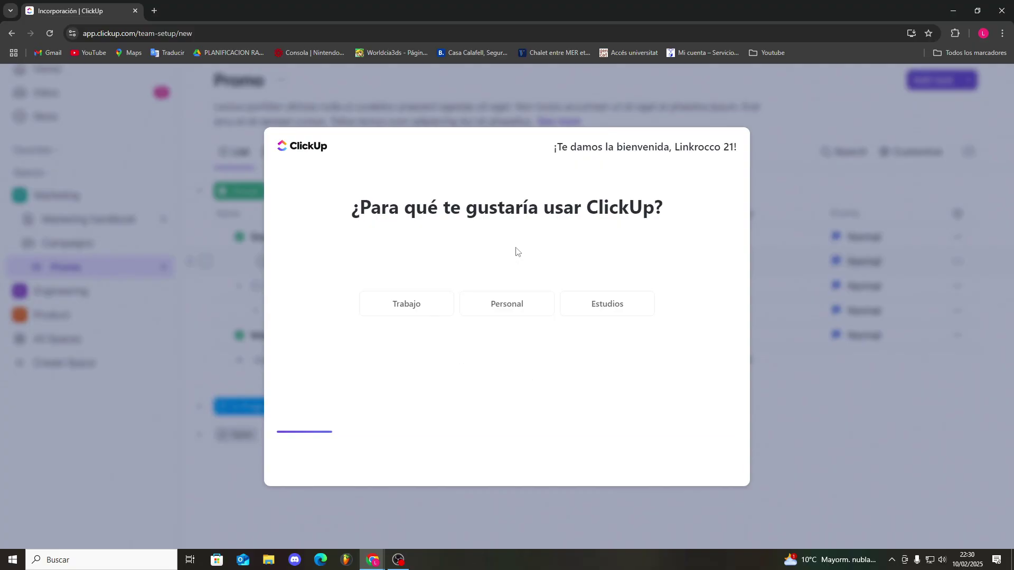
# Answer the onboarding questions with Personal as the purpose, Uso personal as the activity and Otro as the discovery source
pyautogui.click(497, 304)
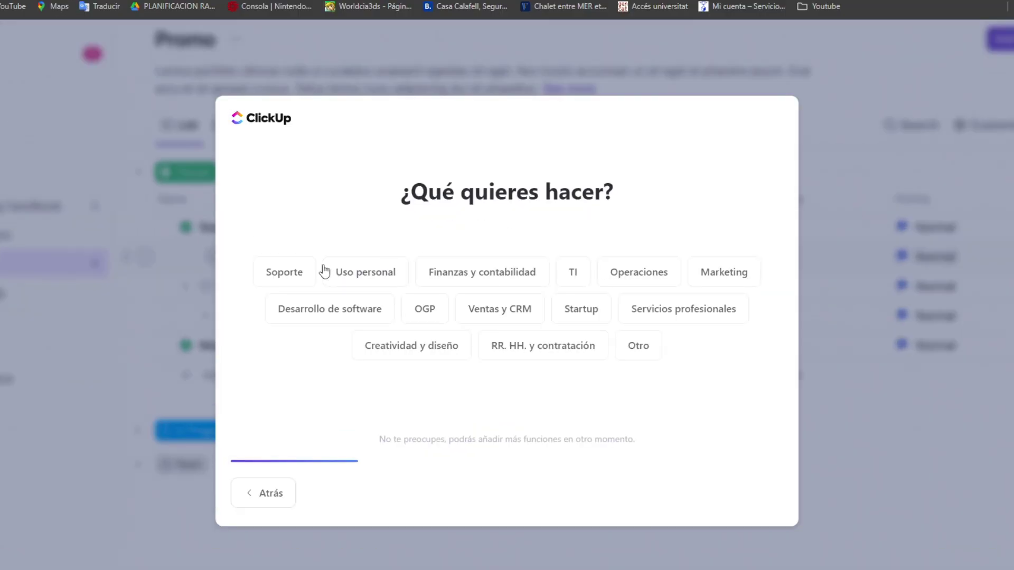
pyautogui.click(382, 272)
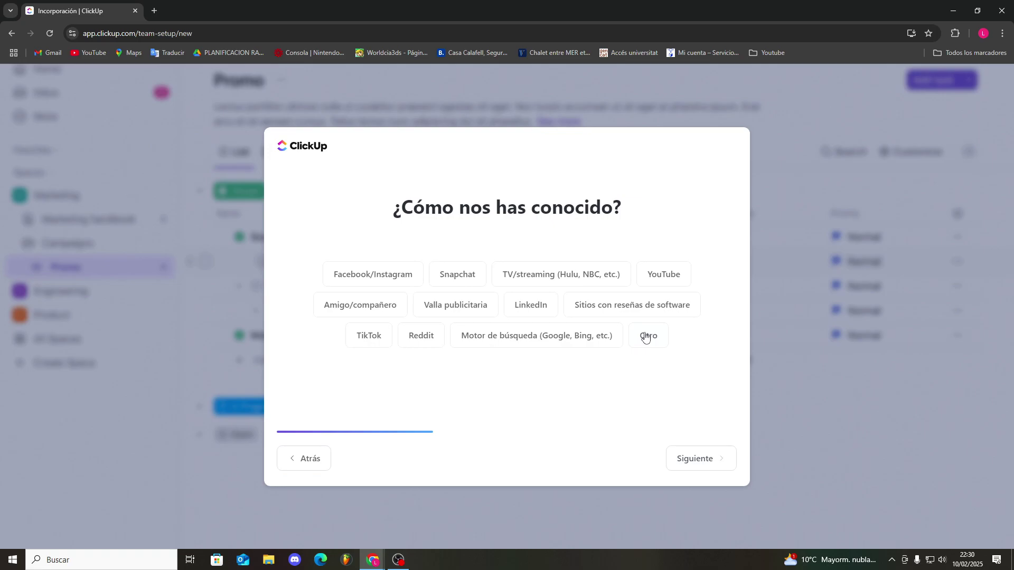
pyautogui.click(645, 339)
pyautogui.click(702, 458)
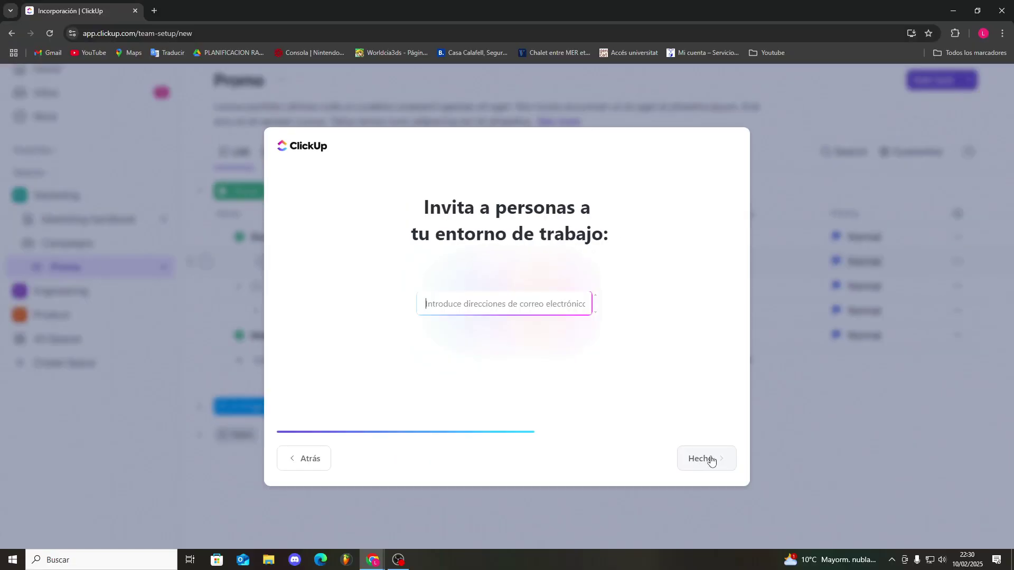
# Skip the onboarding questions on inviting people, tools in use and features of interest without selecting anything
pyautogui.click(707, 458)
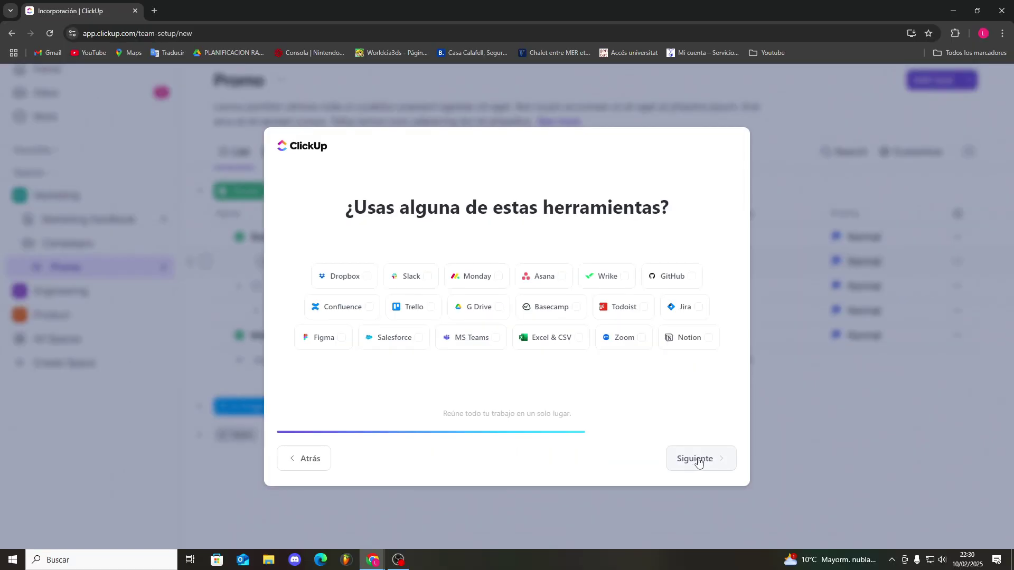
pyautogui.click(698, 463)
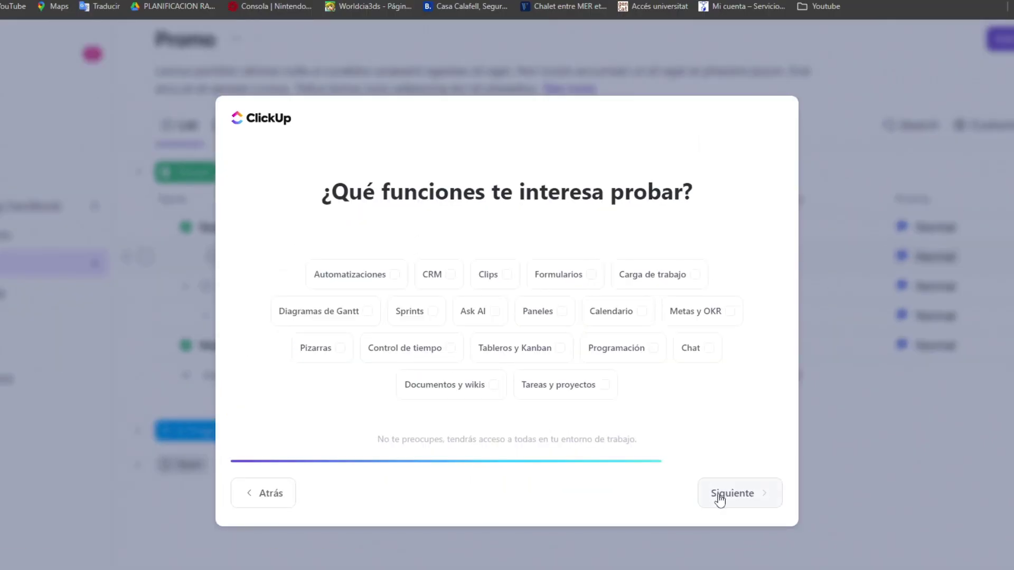
pyautogui.click(720, 497)
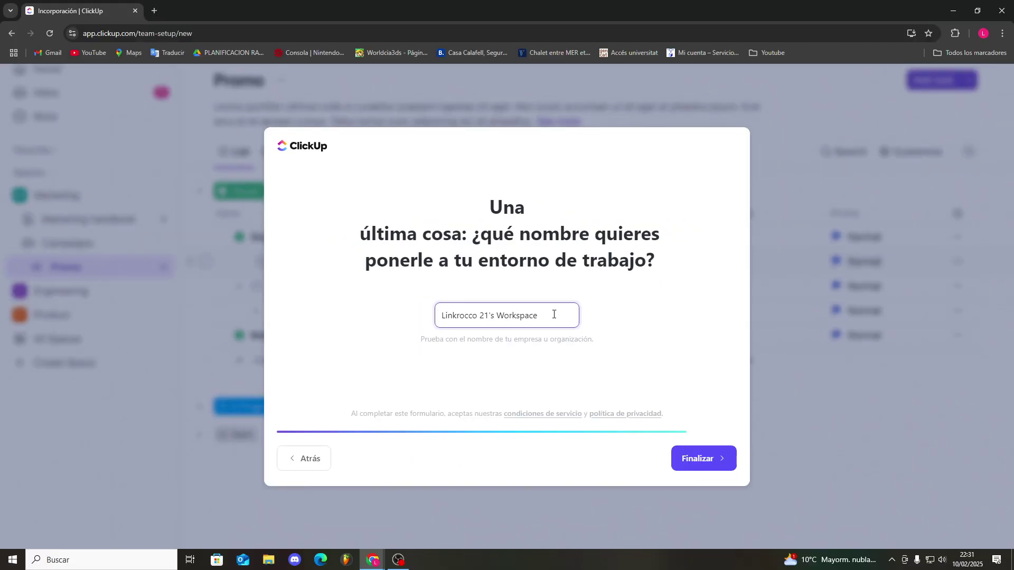
# Name the new workspace Tutorial and finish the setup
pyautogui.hotkey('ctrl', 'a')
pyautogui.write('Tutorial')
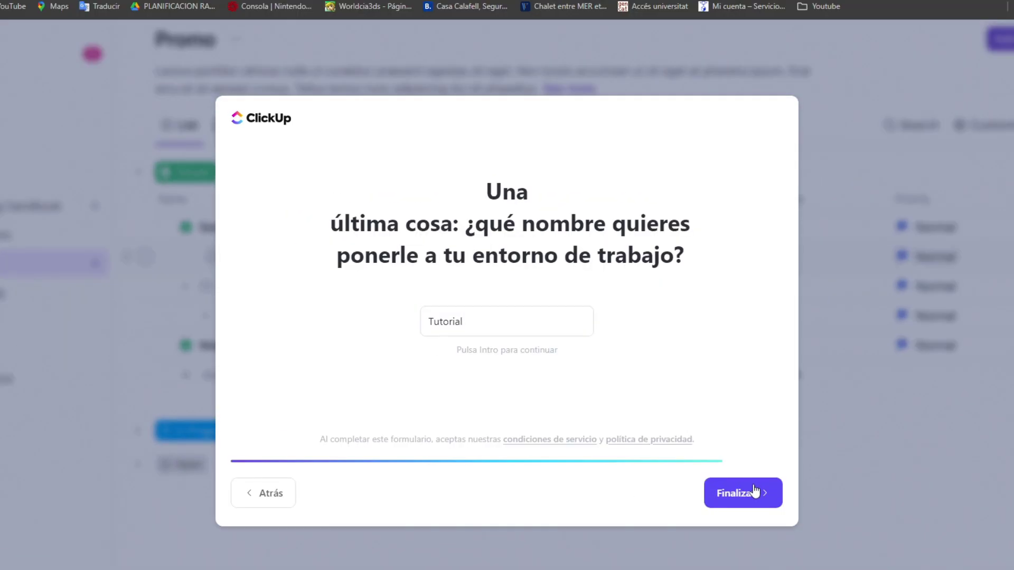
pyautogui.click(754, 492)
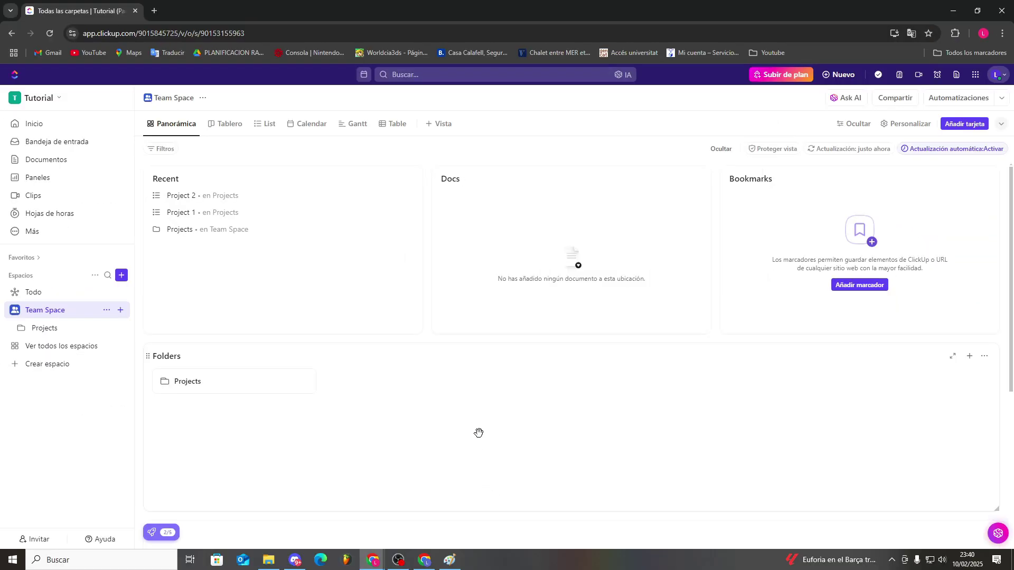
# Switch to Paint to examine how the diagram divides a workspace into spaces, and compare it with the ClickUp workspace list
pyautogui.click(456, 568)
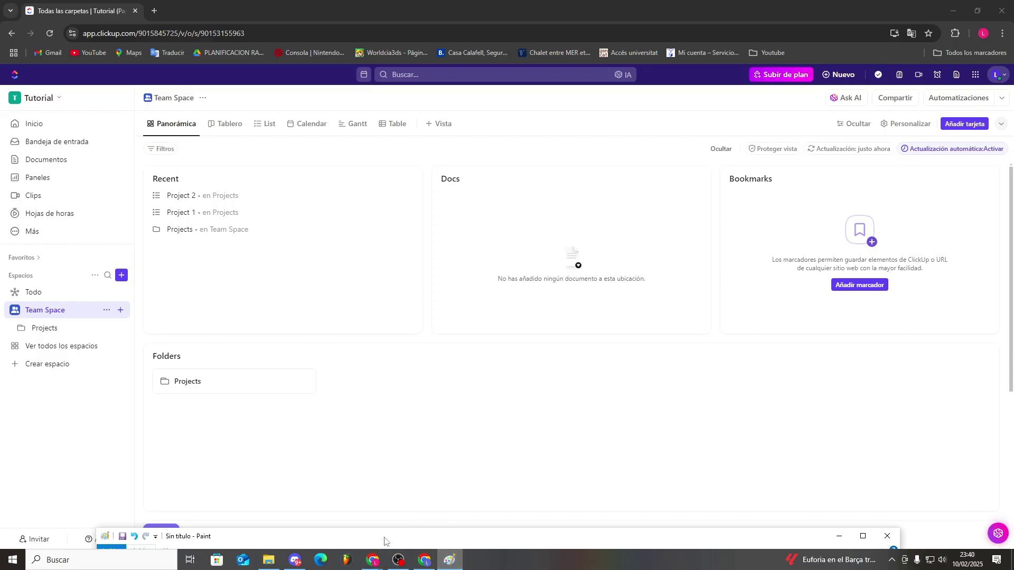
pyautogui.moveTo(376, 539)
pyautogui.mouseDown()
pyautogui.moveTo(397, 500)
pyautogui.moveTo(427, 250)
pyautogui.moveTo(417, 142)
pyautogui.moveTo(421, 174)
pyautogui.mouseUp()
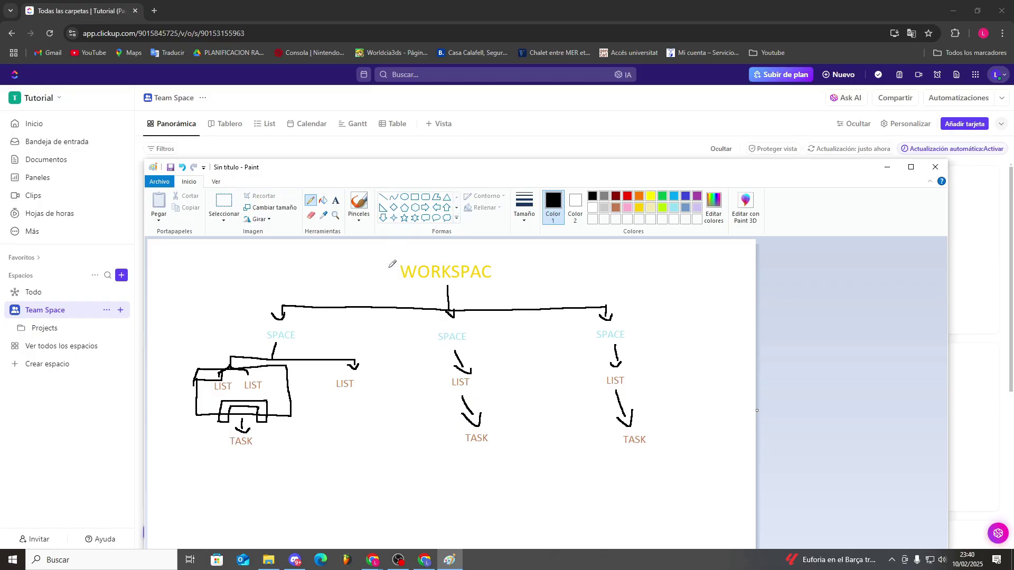
pyautogui.moveTo(416, 162); pyautogui.dragTo(418, 172)
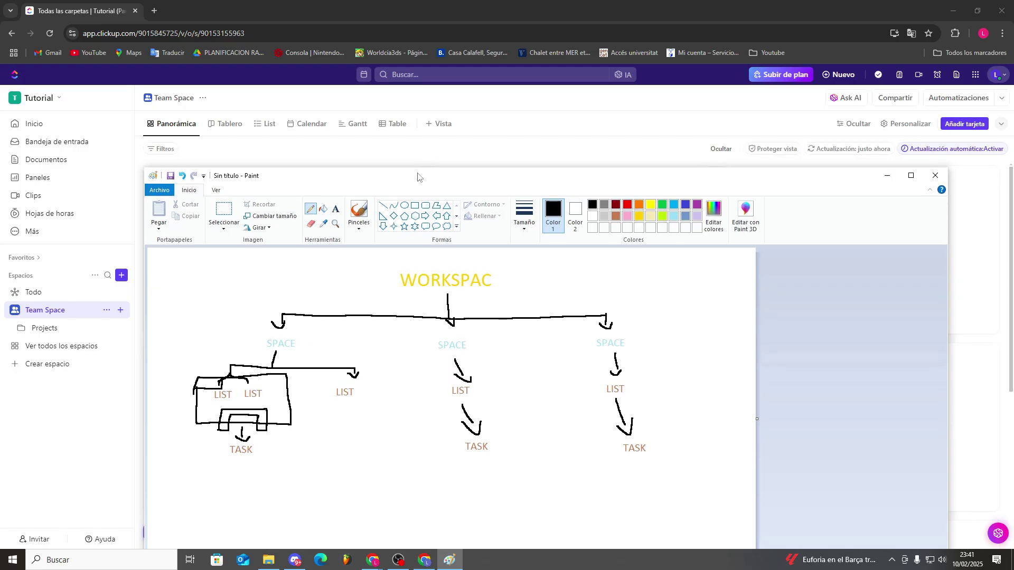
pyautogui.moveTo(418, 172); pyautogui.dragTo(459, 204)
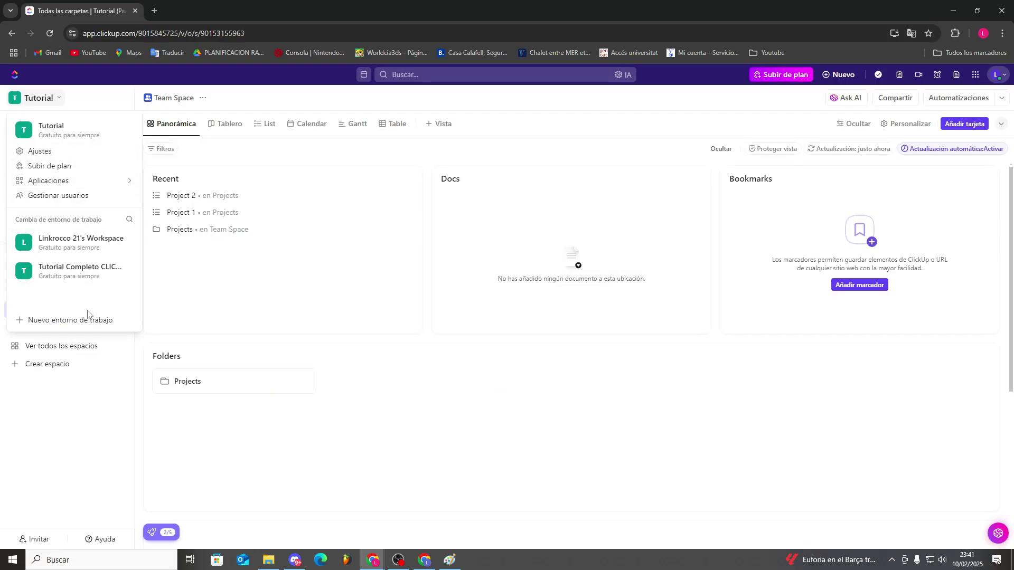
pyautogui.click(70, 104)
pyautogui.click(450, 560)
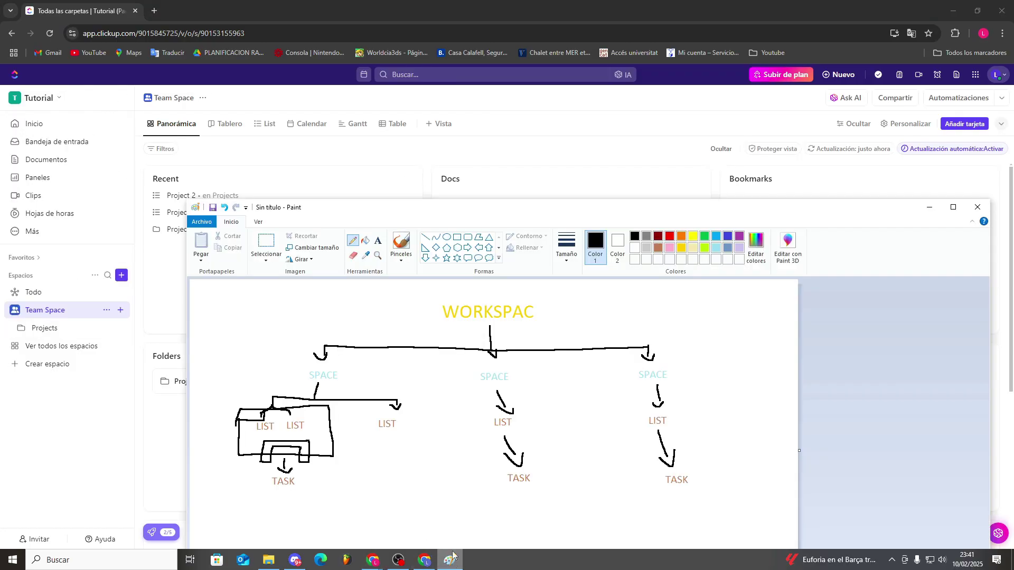
pyautogui.moveTo(415, 212); pyautogui.dragTo(398, 119)
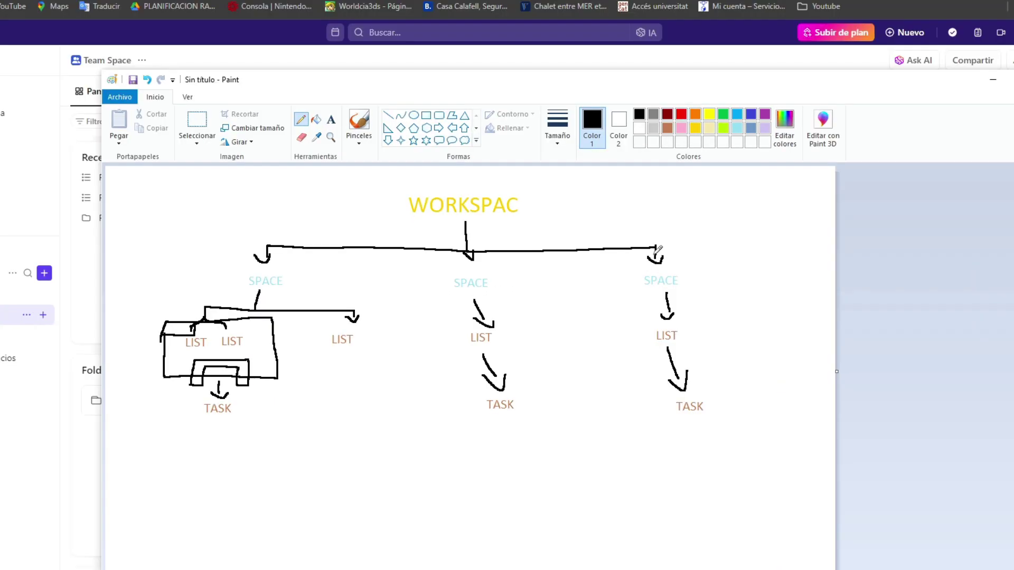
pyautogui.click(993, 79)
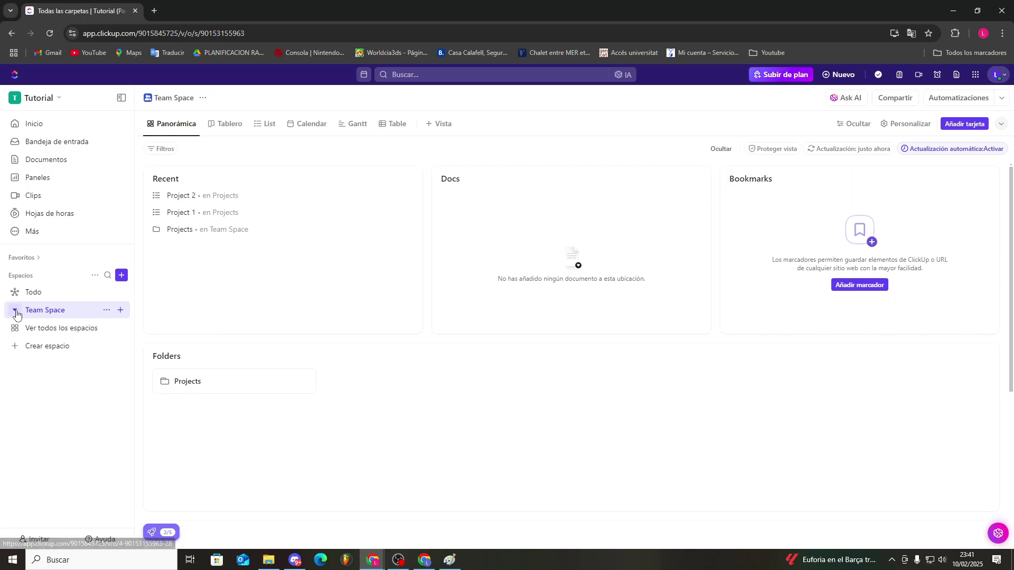
# Create a list named Ejemplo in Team Space and expand the Projects folder
pyautogui.click(120, 311)
pyautogui.click(157, 332)
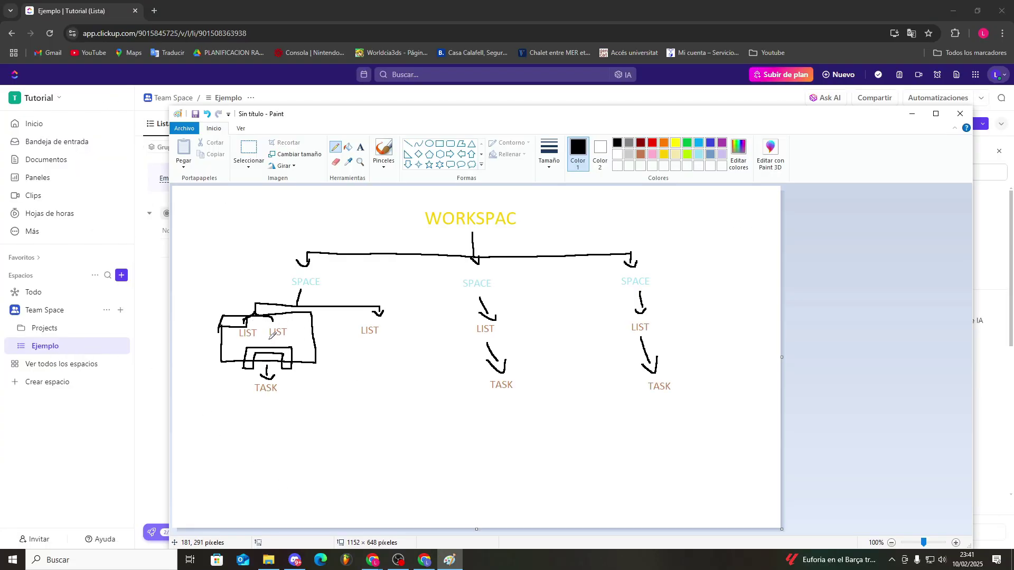
pyautogui.click(21, 331)
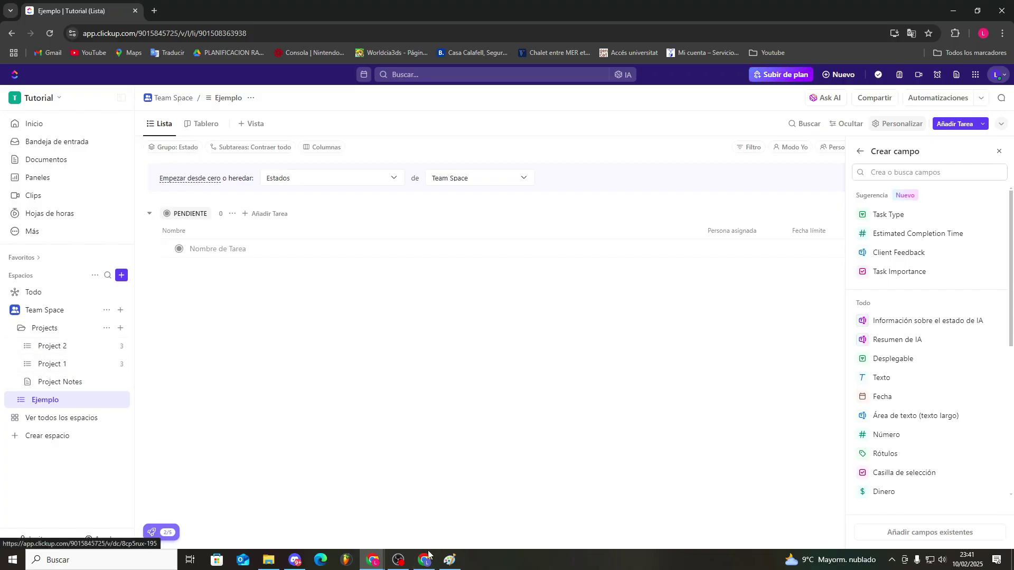
# Underline the TASK labels below the first and second spaces in the Paint diagram, and open the Project 2 list in ClickUp
pyautogui.click(450, 561)
pyautogui.moveTo(188, 429); pyautogui.dragTo(257, 428)
pyautogui.moveTo(479, 432); pyautogui.dragTo(546, 434)
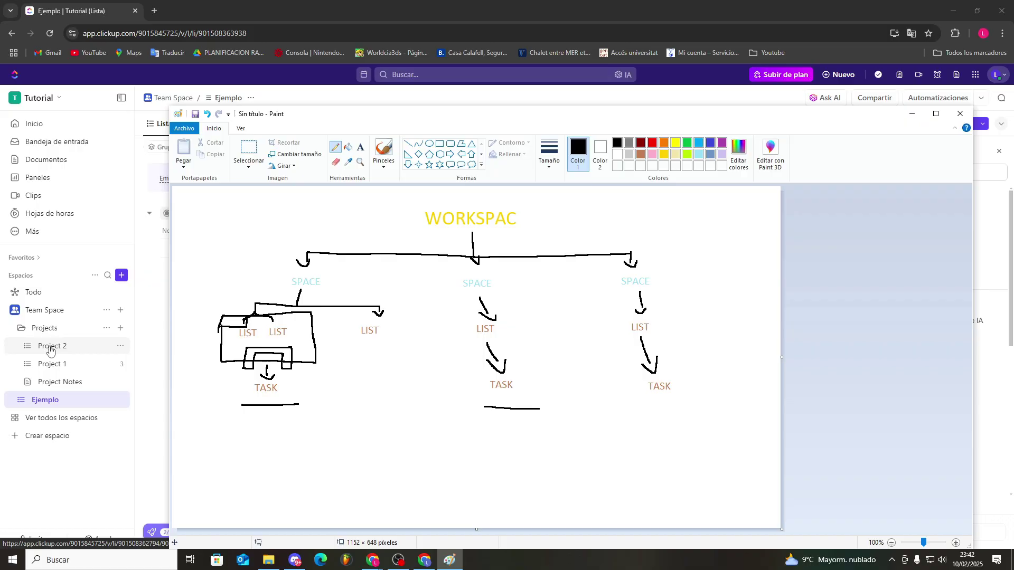
pyautogui.click(51, 348)
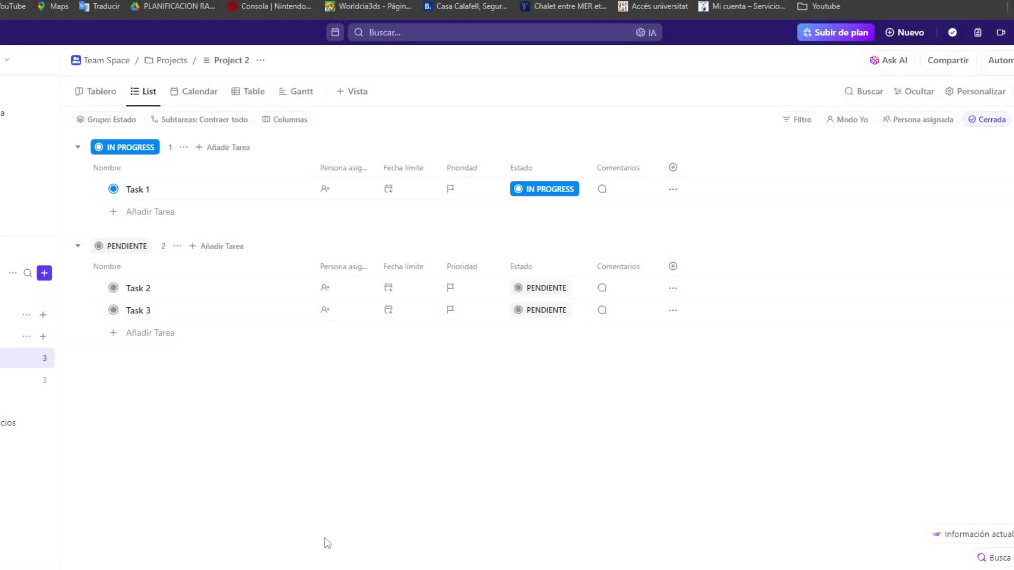
# Open the workspace's Ajustes and go to the personal settings in Mis ajustes
pyautogui.click(53, 104)
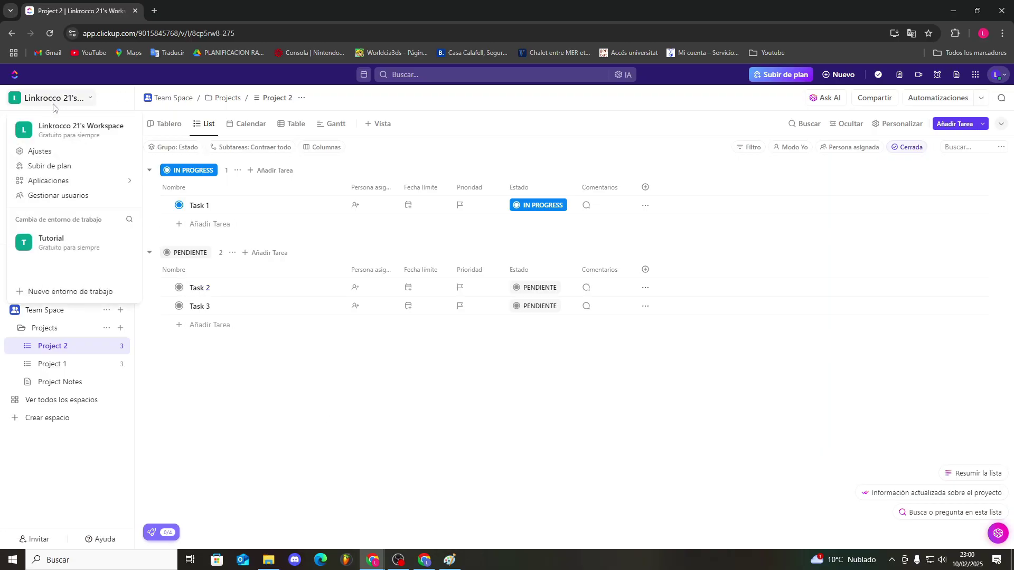
pyautogui.click(53, 151)
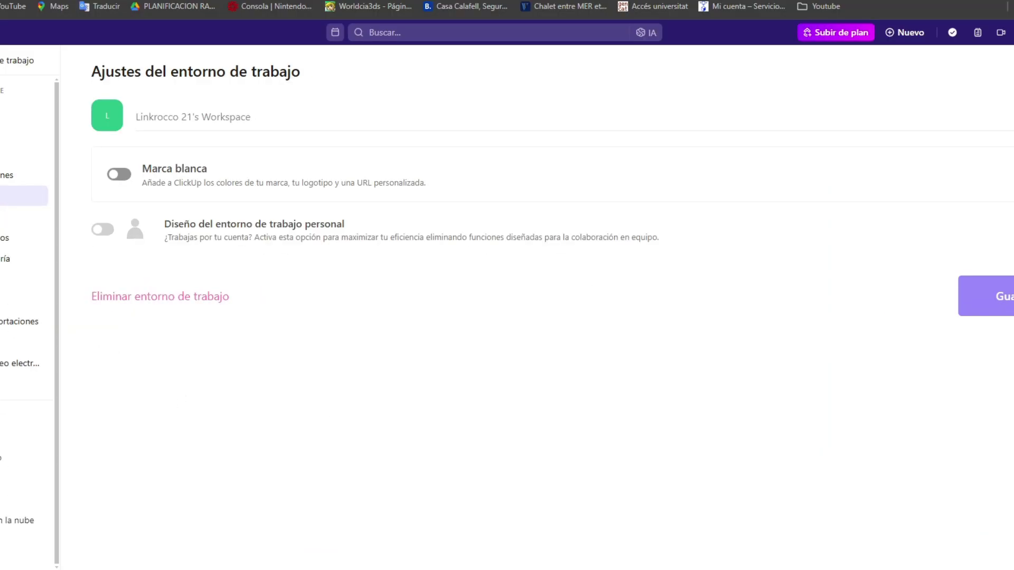
pyautogui.click(24, 436)
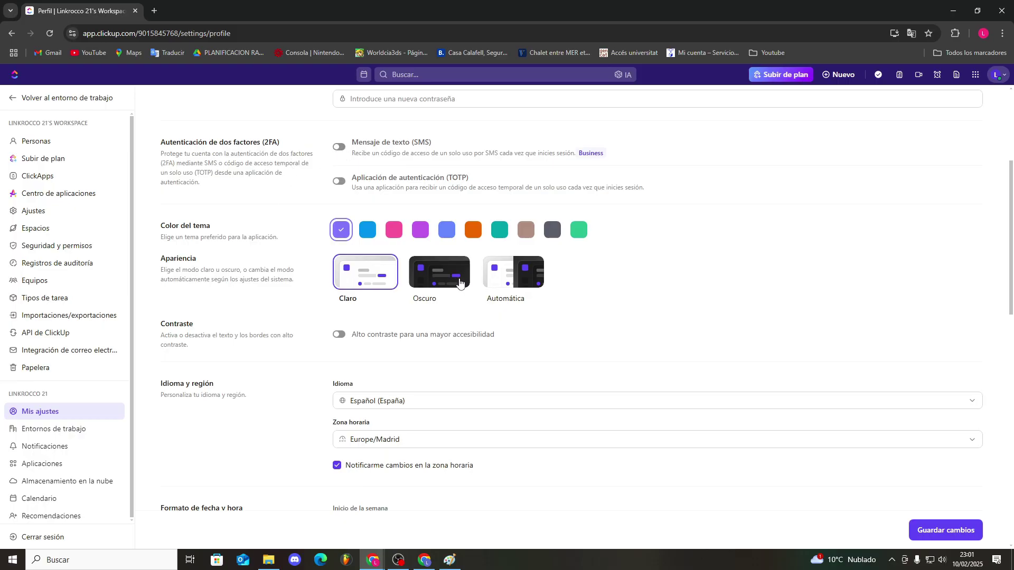
# Try the Automática and Oscuro appearances and set the appearance back to Claro
pyautogui.click(516, 276)
pyautogui.click(453, 274)
pyautogui.click(372, 279)
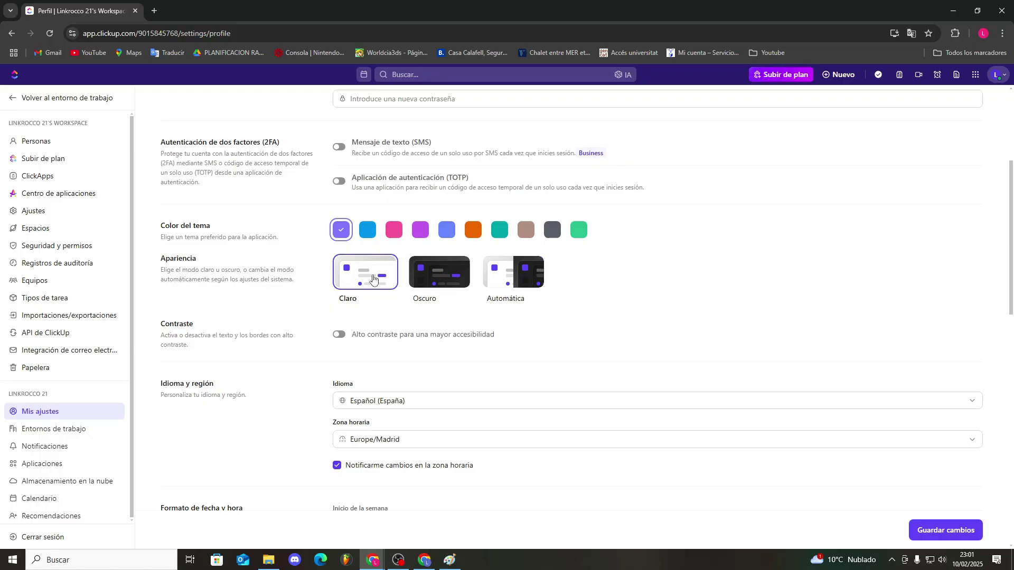
# Examine the language, date format and preference settings, toggling Desactivar las animaciones on and back off, and view Entornos de trabajo
pyautogui.scroll(-3, 317, 306)
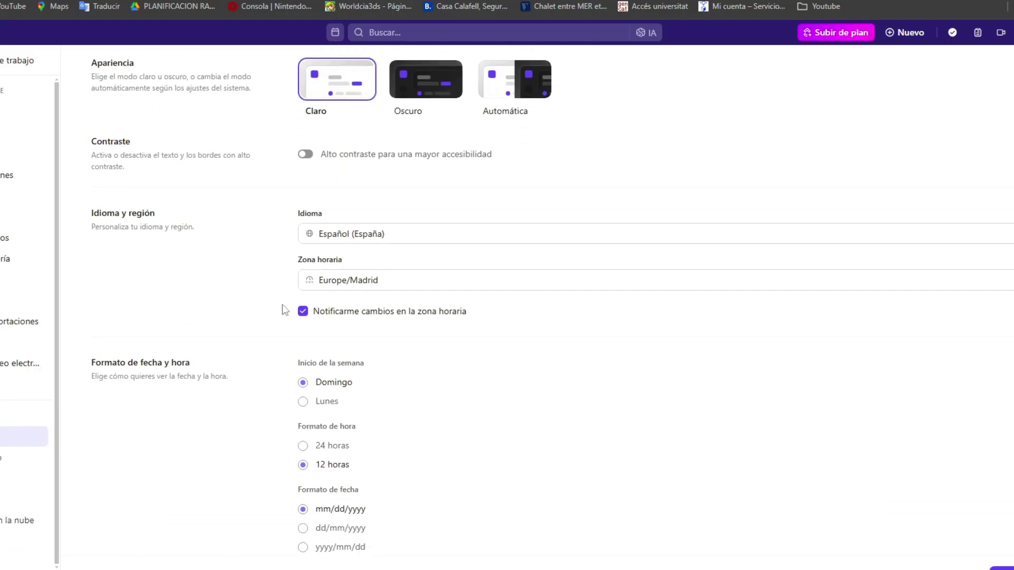
pyautogui.scroll(-3, 286, 310)
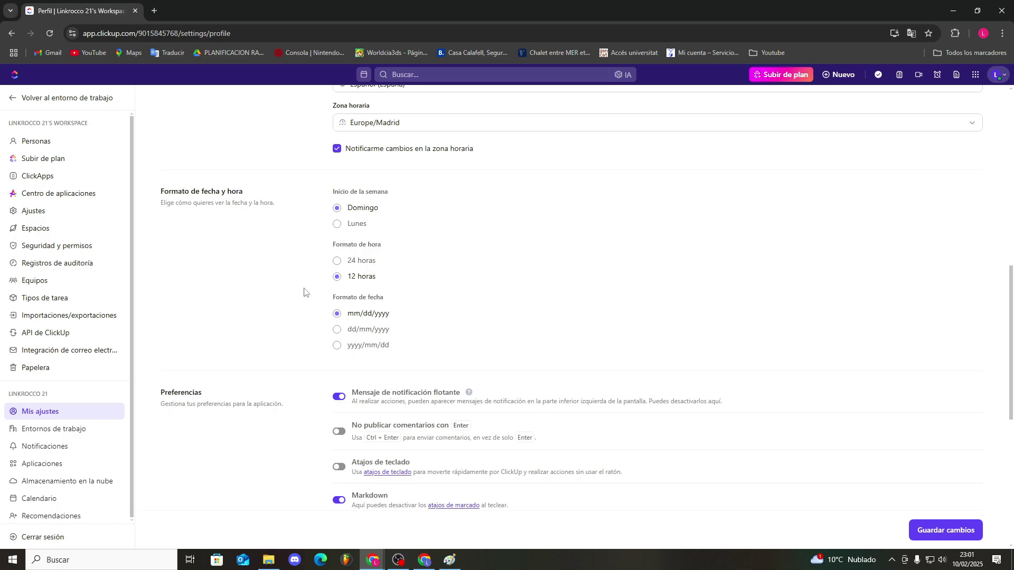
pyautogui.scroll(-4, 295, 288)
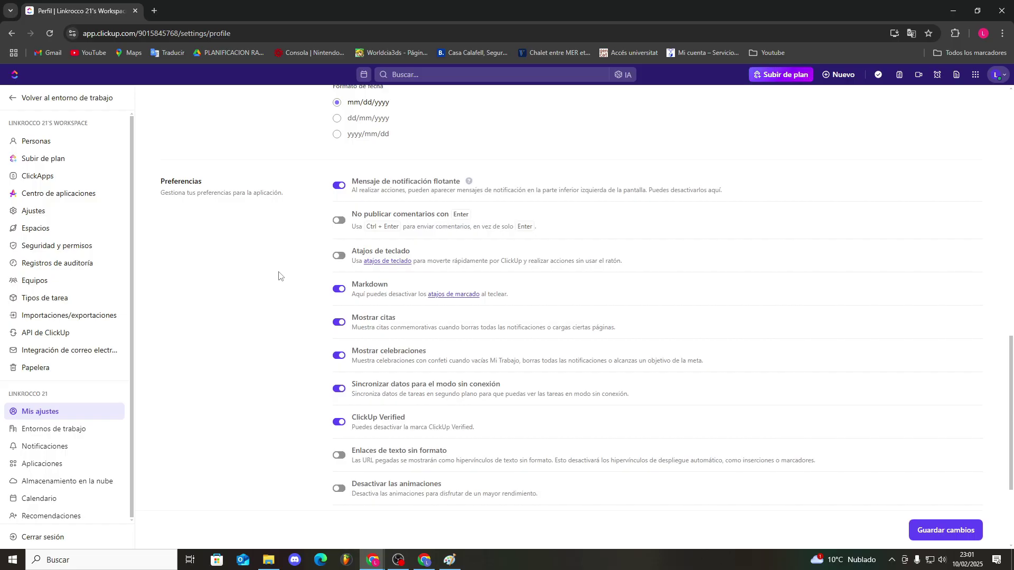
pyautogui.scroll(-1, 268, 286)
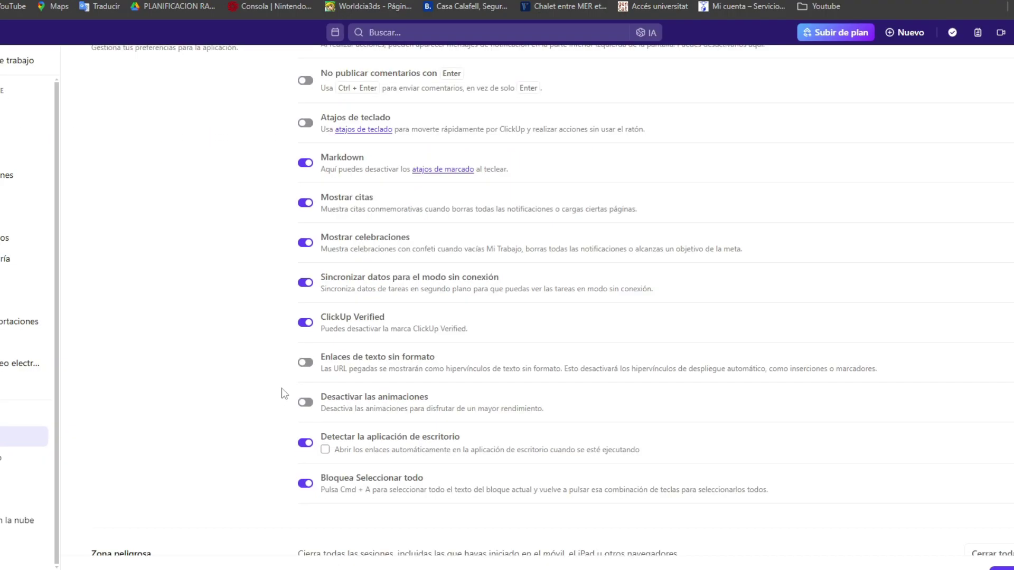
pyautogui.click(303, 404)
pyautogui.click(305, 404)
pyautogui.scroll(-1, 264, 397)
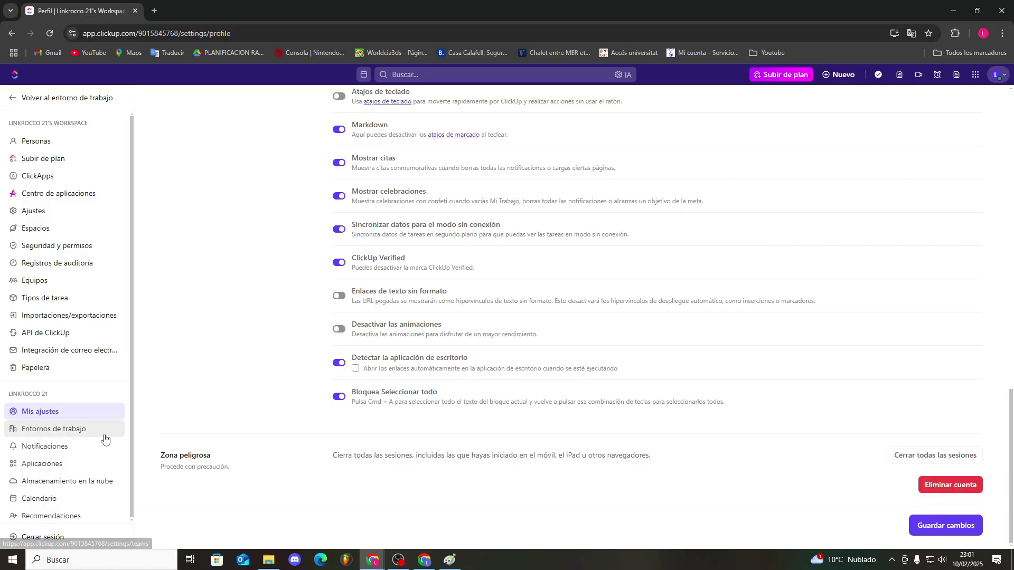
pyautogui.click(88, 435)
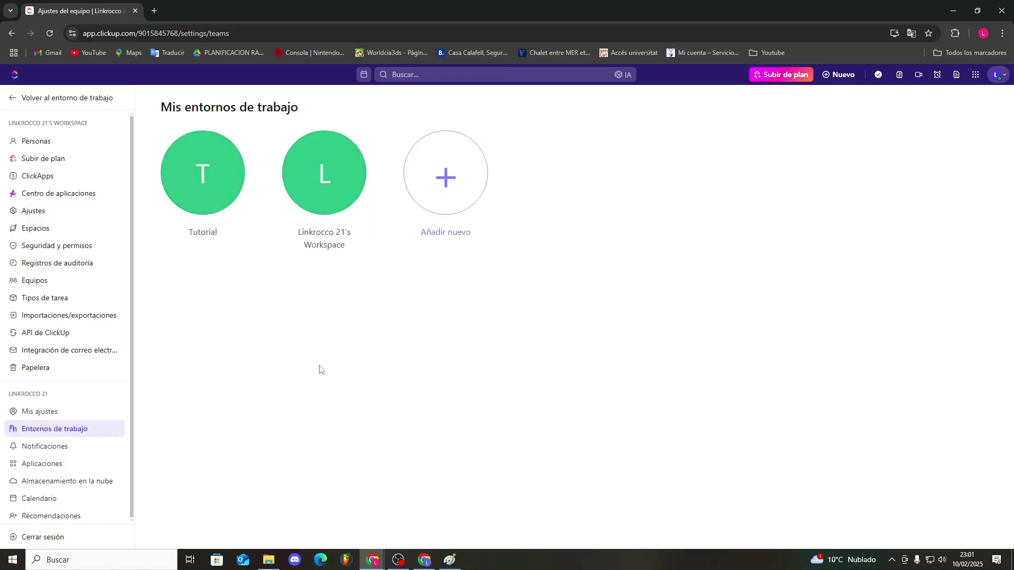
# Examine the Notificaciones settings, including the Bandeja de entrada options and its Personalizada triggers, and leave them without saving
pyautogui.click(66, 450)
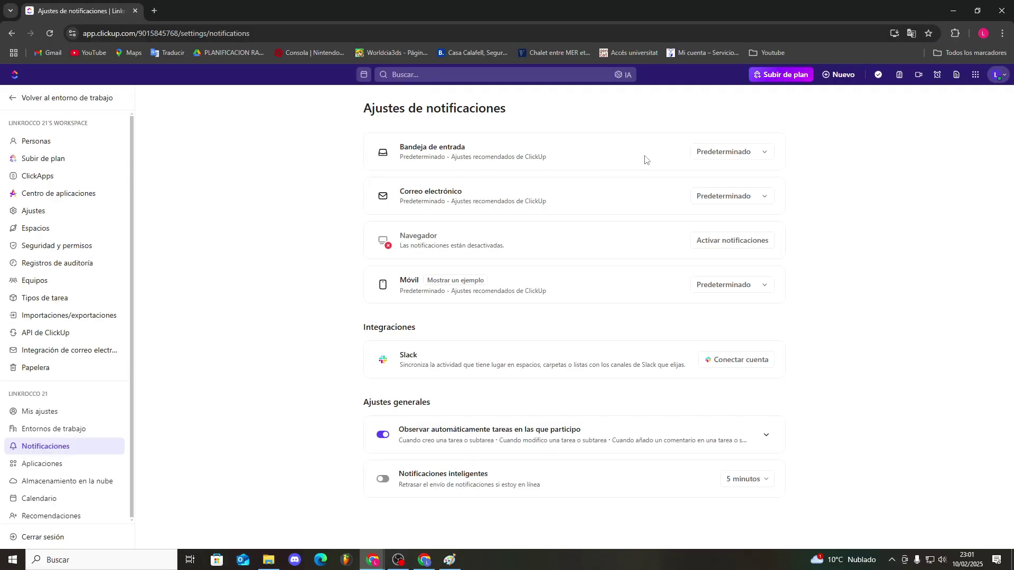
pyautogui.click(719, 155)
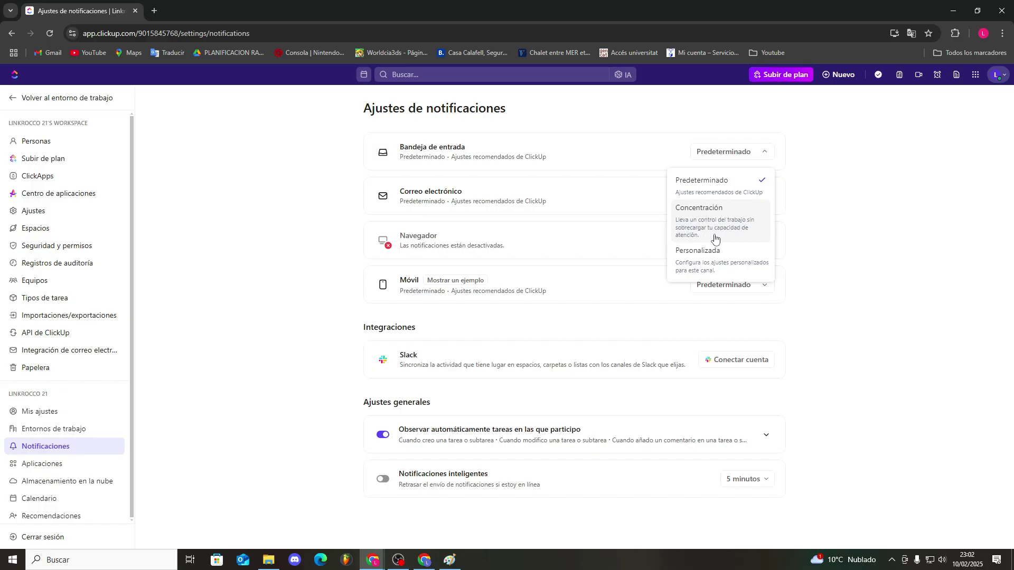
pyautogui.click(767, 153)
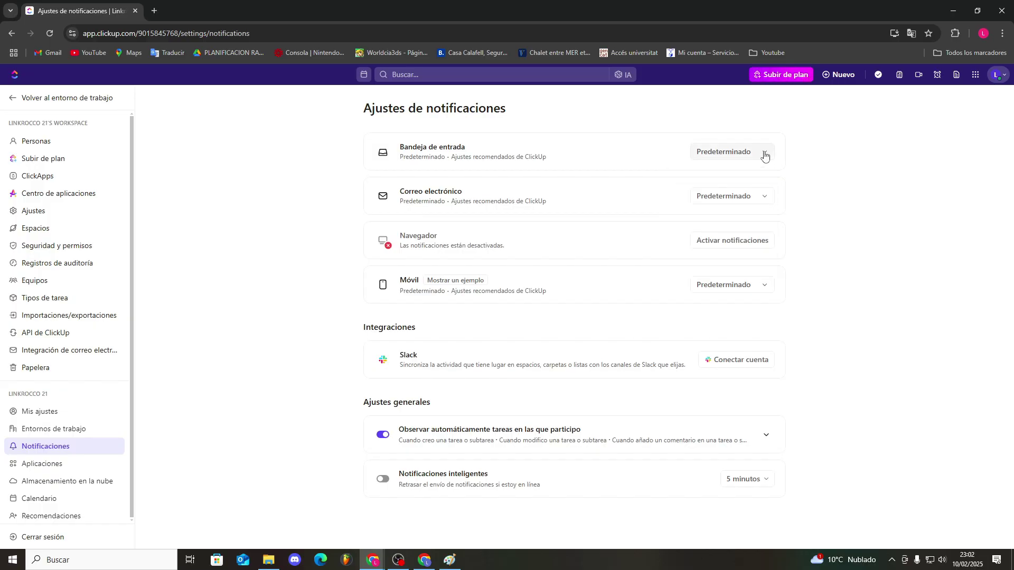
pyautogui.click(765, 153)
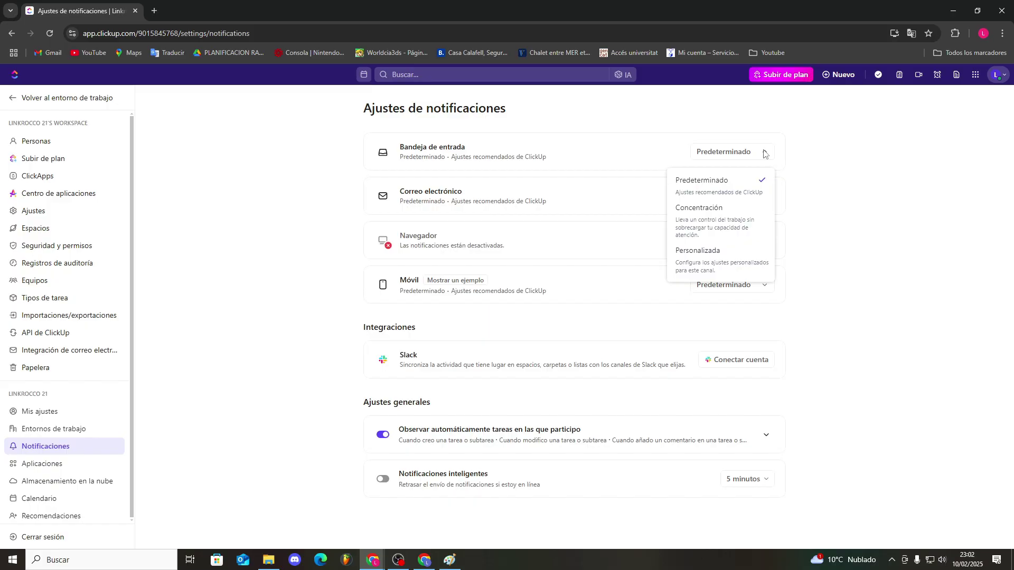
pyautogui.click(730, 268)
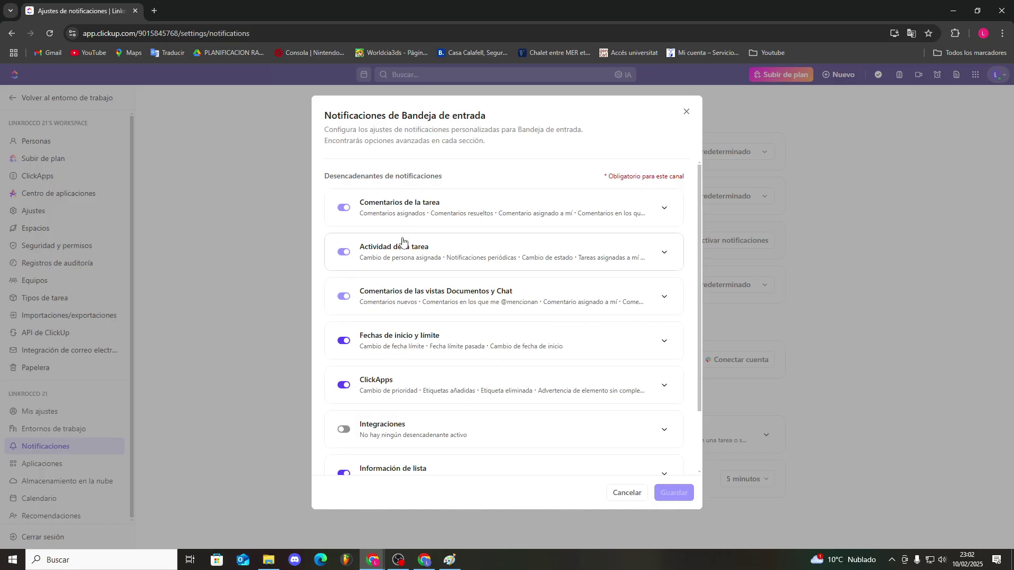
pyautogui.scroll(-2, 407, 277)
pyautogui.scroll(2, 398, 324)
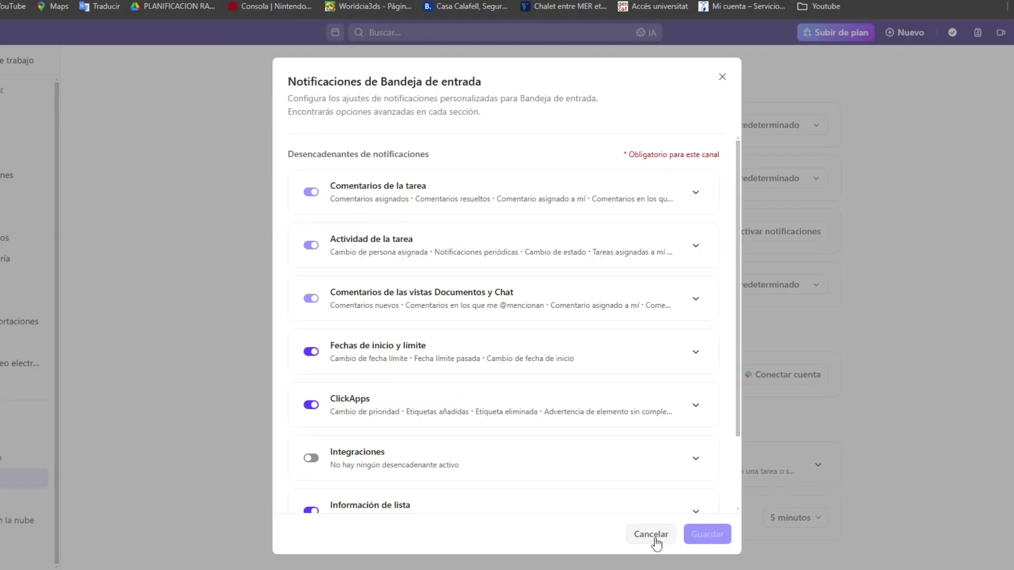
pyautogui.click(655, 536)
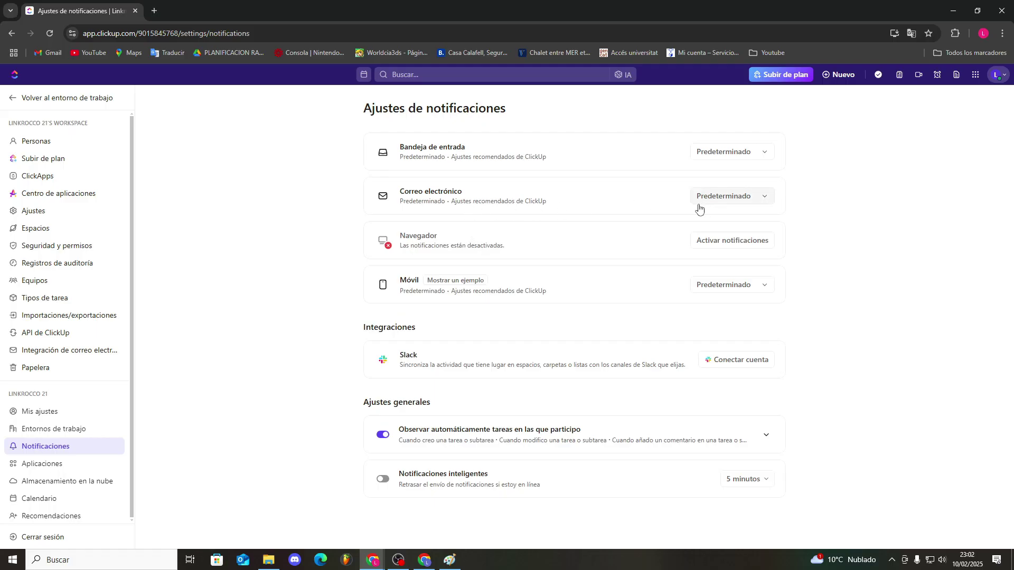
# View the Correo electrónico notification options, and look at the Aplicaciones and Almacenamiento en la nube settings
pyautogui.click(746, 185)
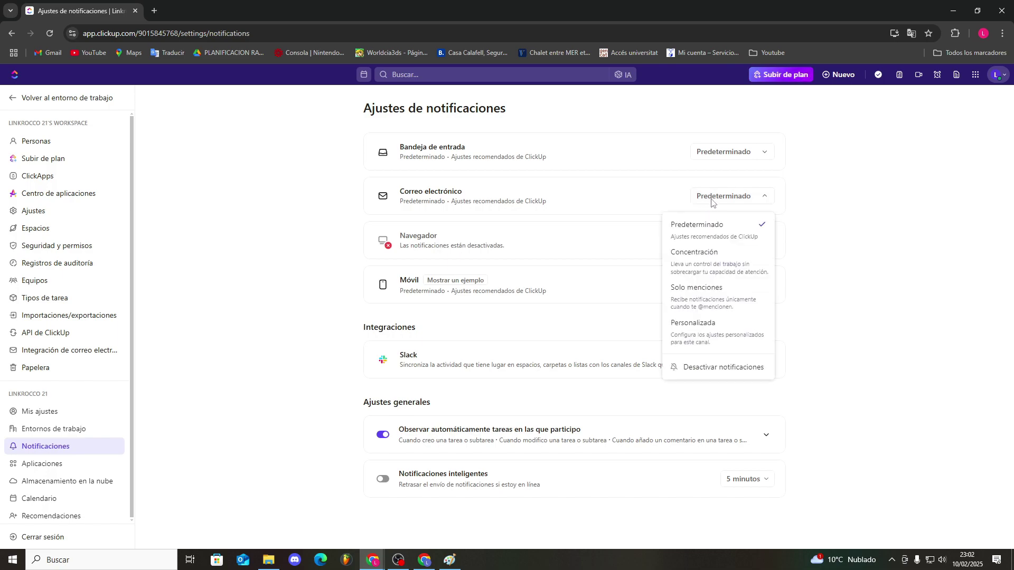
pyautogui.click(713, 203)
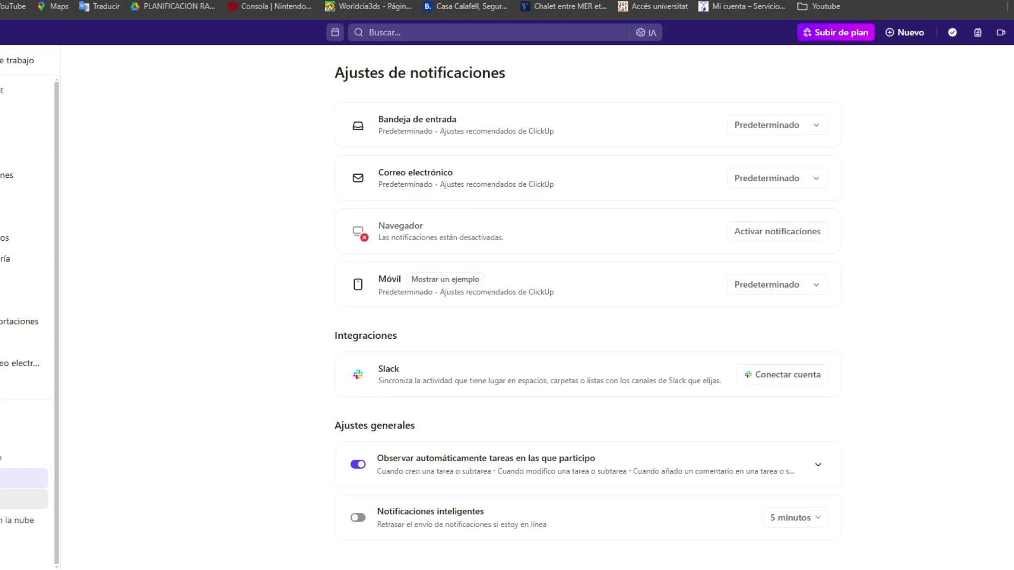
pyautogui.click(24, 499)
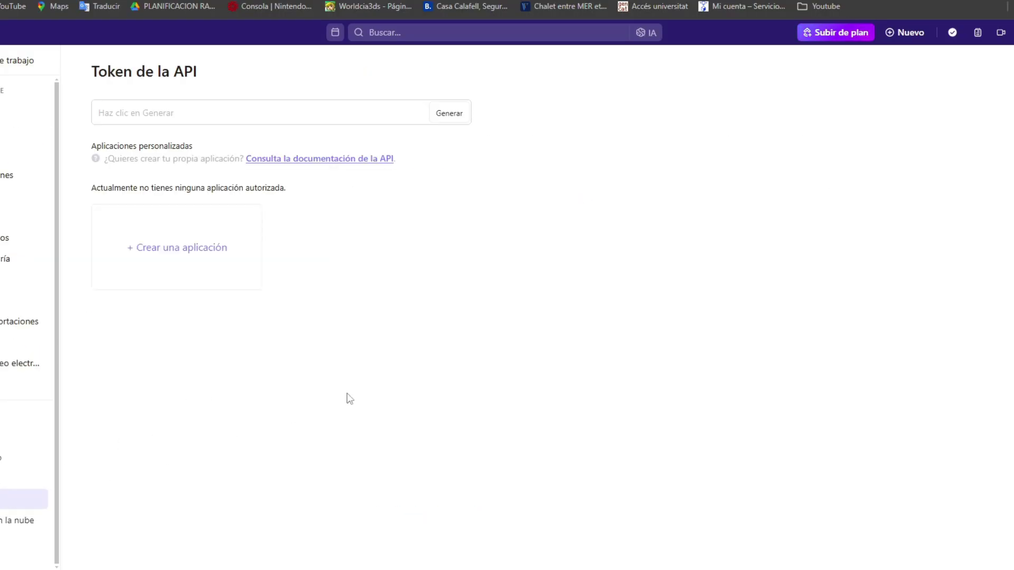
pyautogui.click(21, 520)
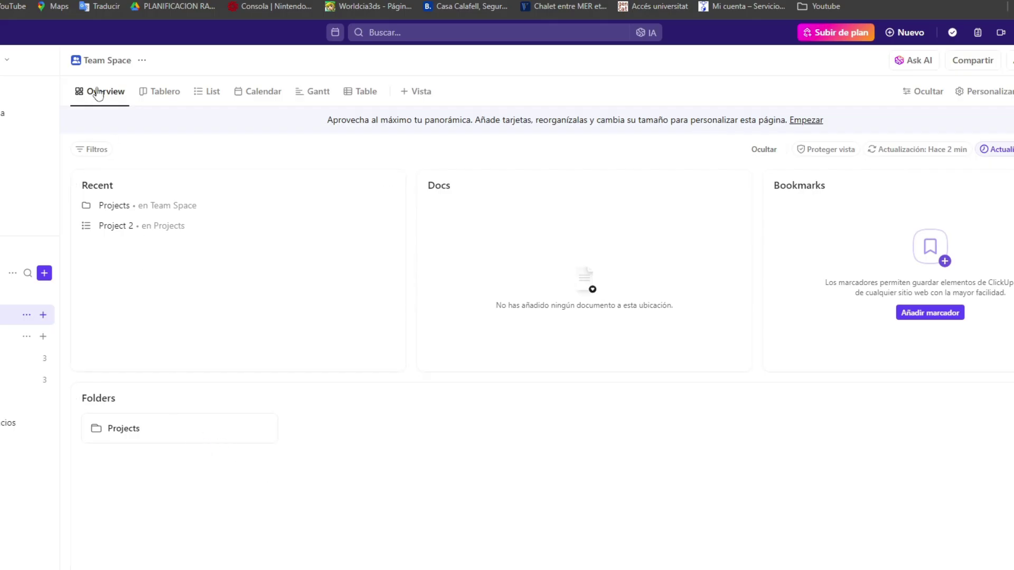
# Start a new workspace for Trabajo with Ventas y CRM as its purpose, and go through the remaining setup questions
pyautogui.click(8, 63)
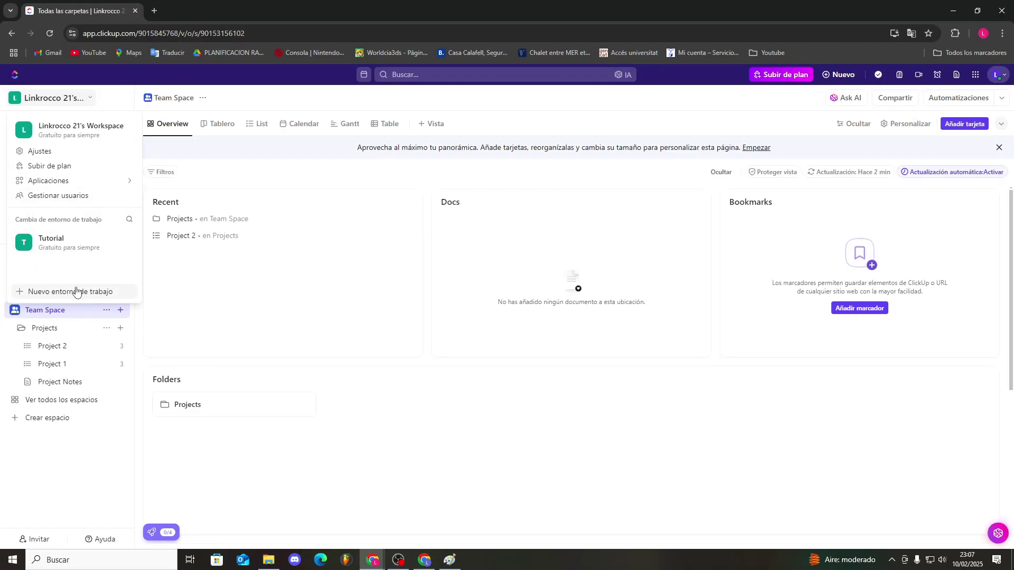
pyautogui.click(77, 292)
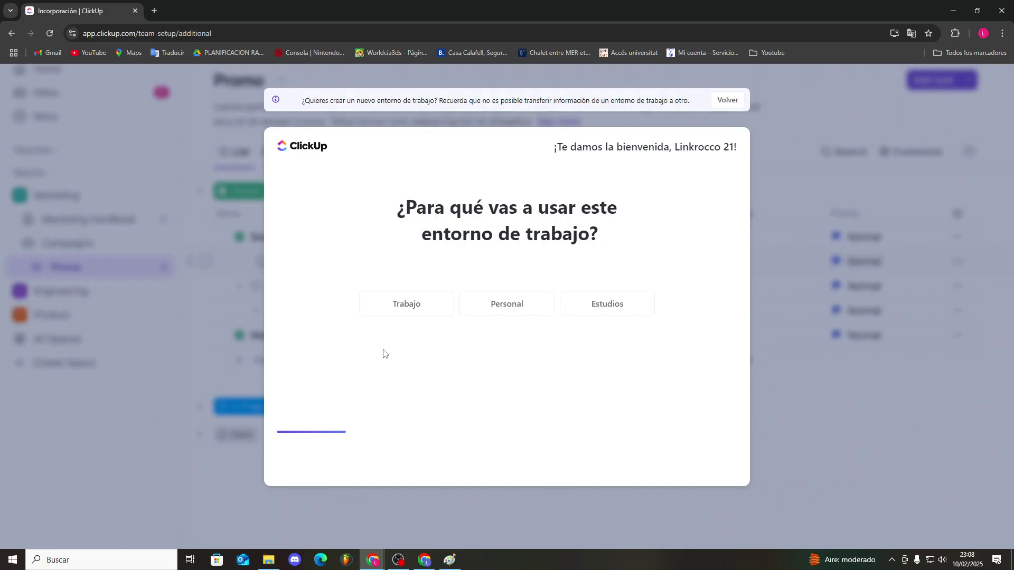
pyautogui.click(407, 310)
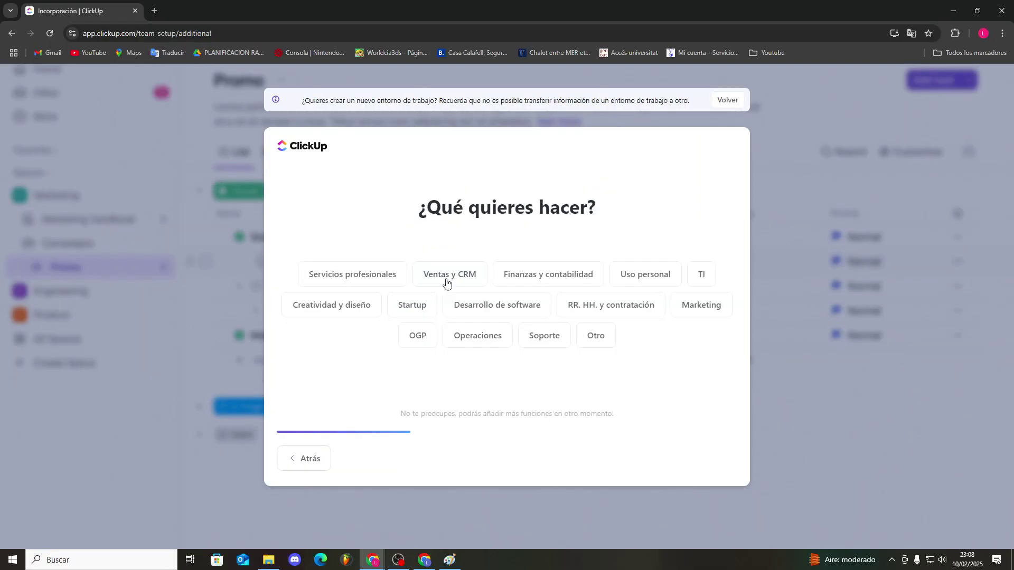
pyautogui.click(447, 284)
pyautogui.click(708, 463)
pyautogui.click(709, 465)
pyautogui.click(709, 465)
# Name the new workspace Tutorial Completo CLICKUP and finish the setup
pyautogui.moveTo(539, 316); pyautogui.dragTo(387, 316)
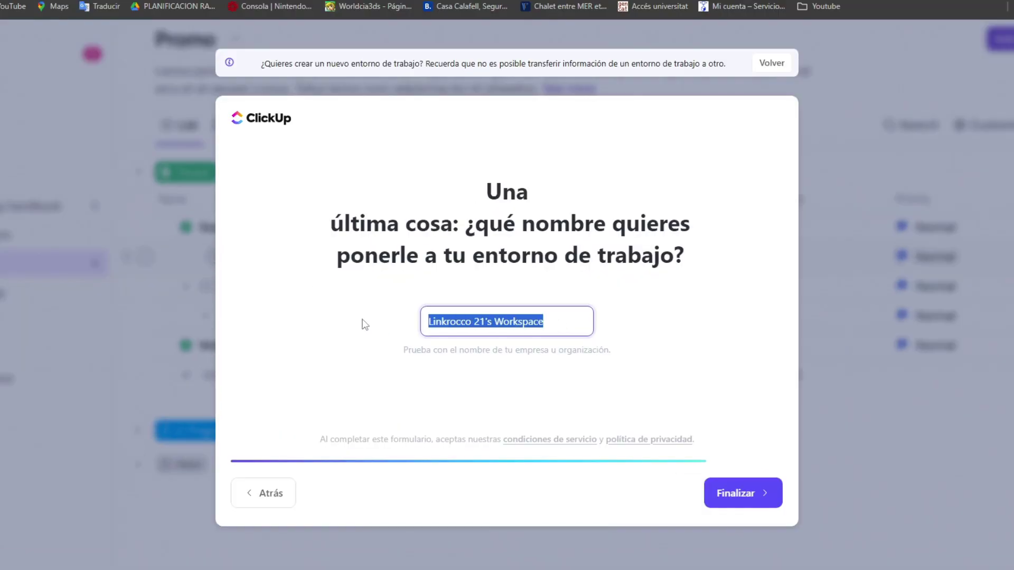
pyautogui.press('BackSpace')
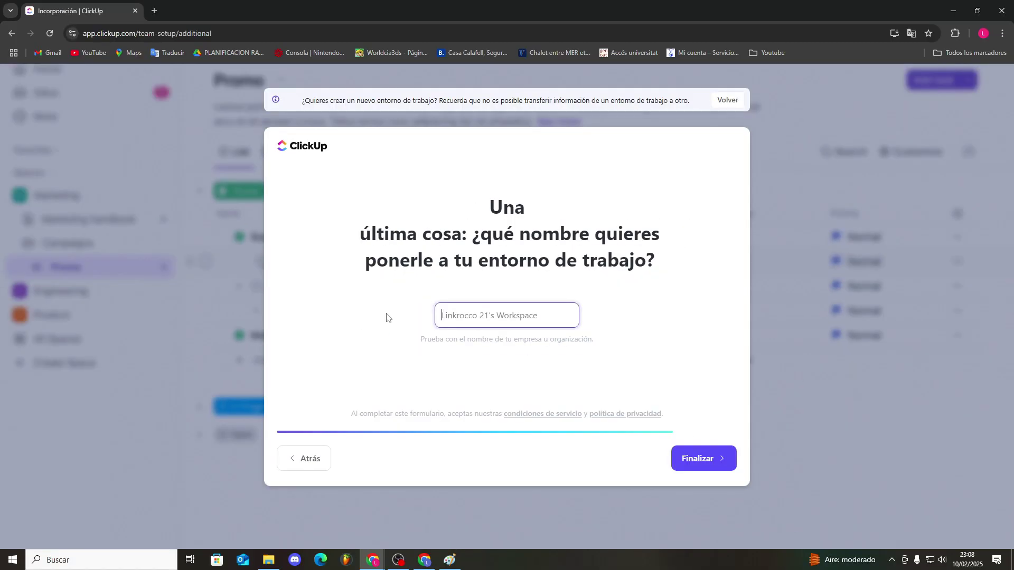
pyautogui.write('Tutorial Completo CLICKUP')
pyautogui.press('Return')
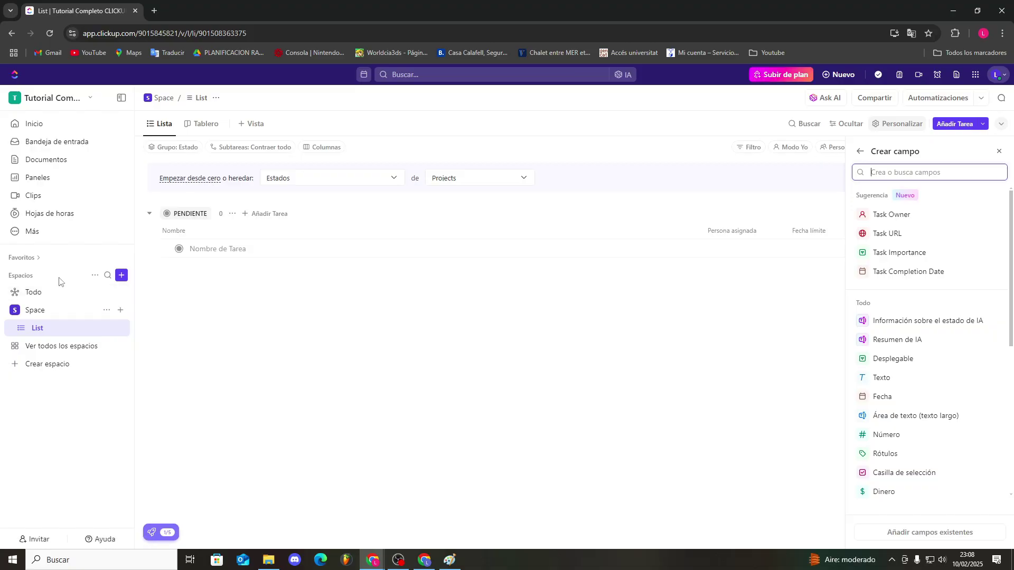
# Start a new space named CLICKUP BÚSQUEDA with the Gestión de proyectos workflow
pyautogui.click(122, 275)
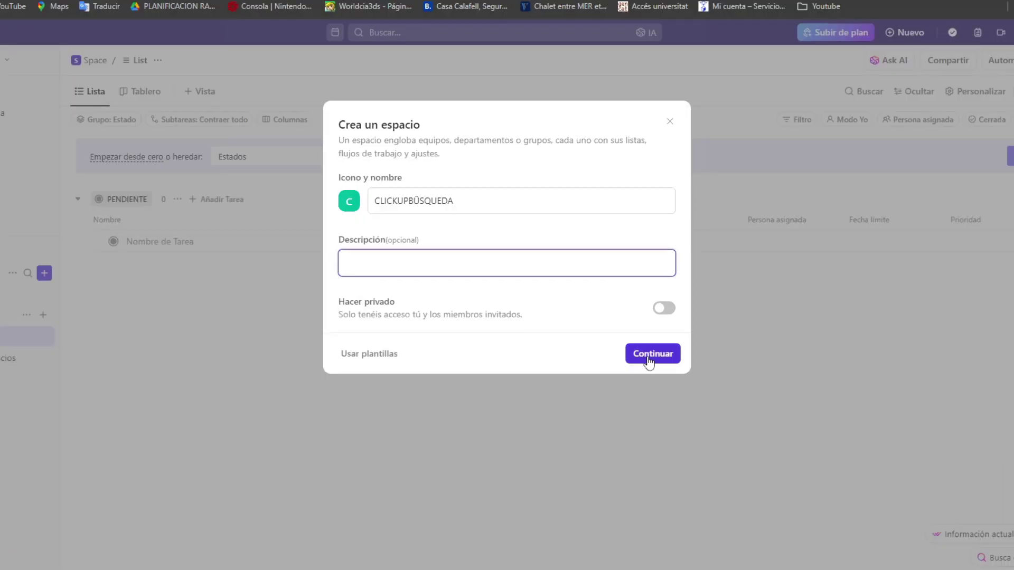
pyautogui.click(650, 364)
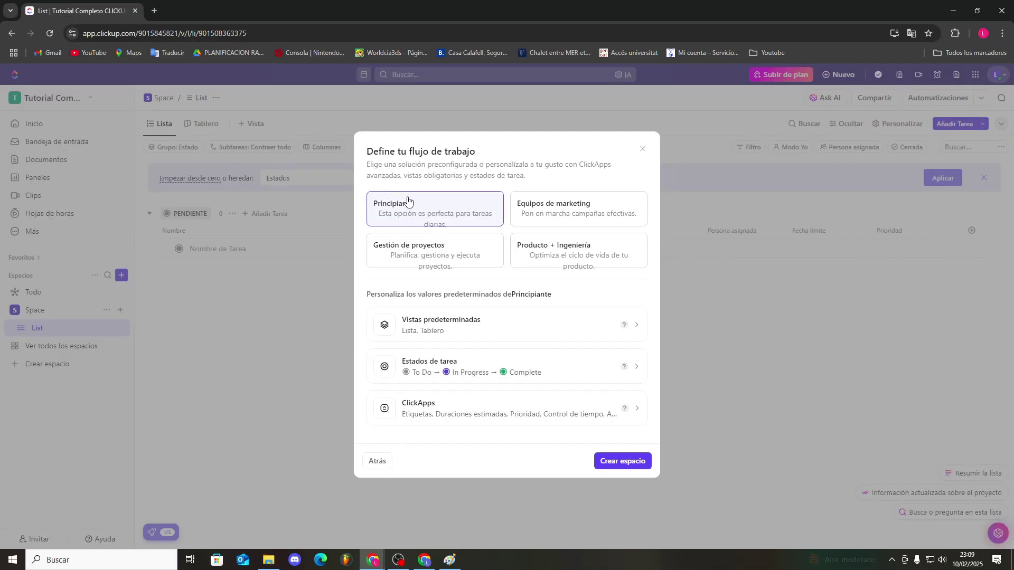
pyautogui.click(437, 257)
# Add Mapa mental to the new space's required default views
pyautogui.click(634, 329)
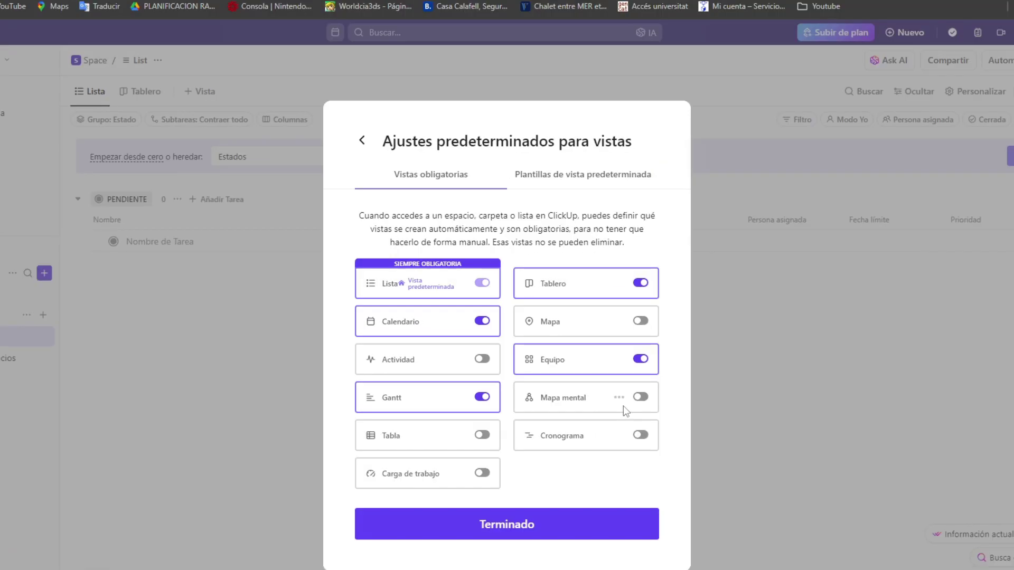
pyautogui.click(639, 401)
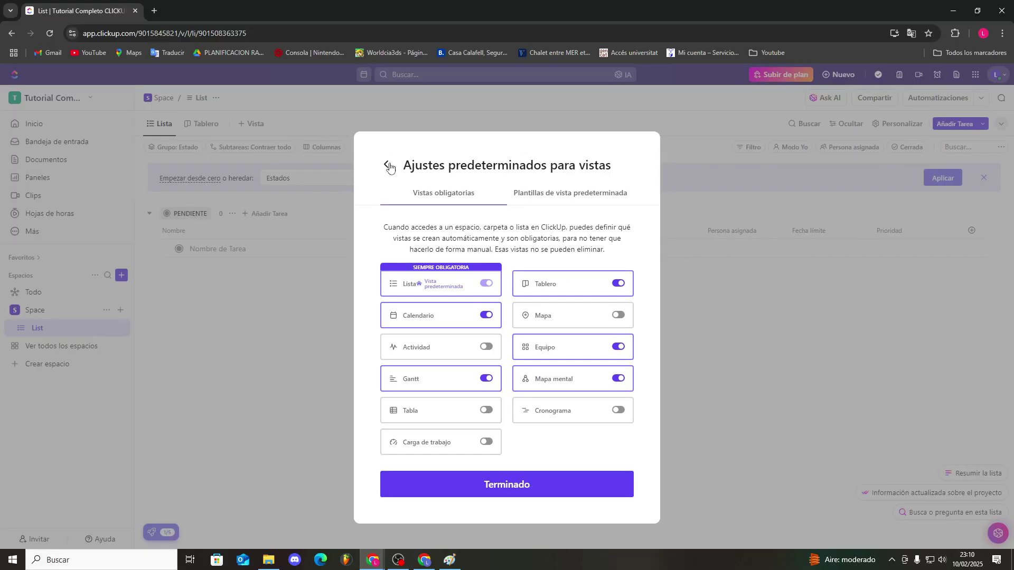
pyautogui.click(543, 483)
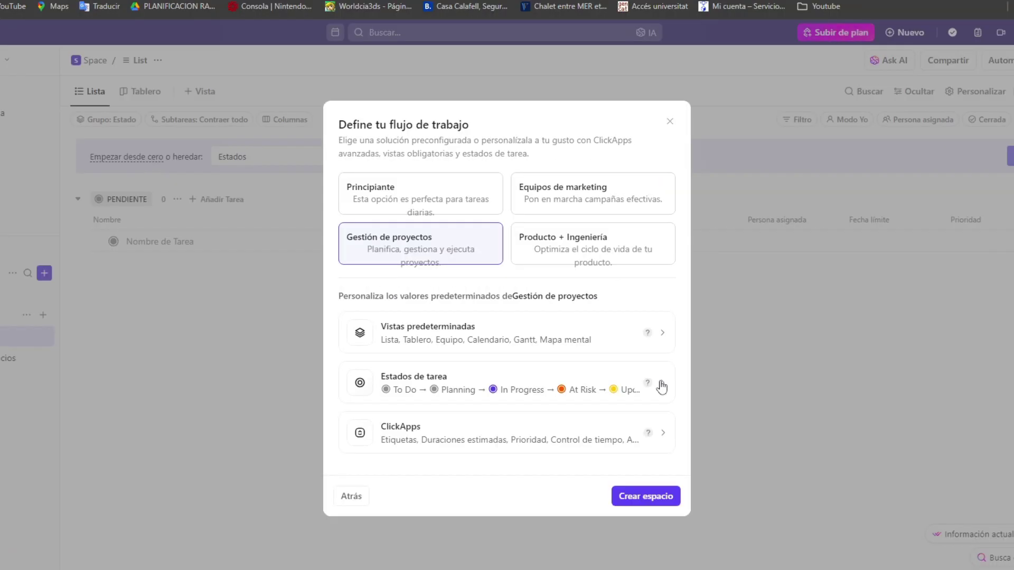
# Review the space's task statuses, accept its default ClickApps, and create the space
pyautogui.click(661, 387)
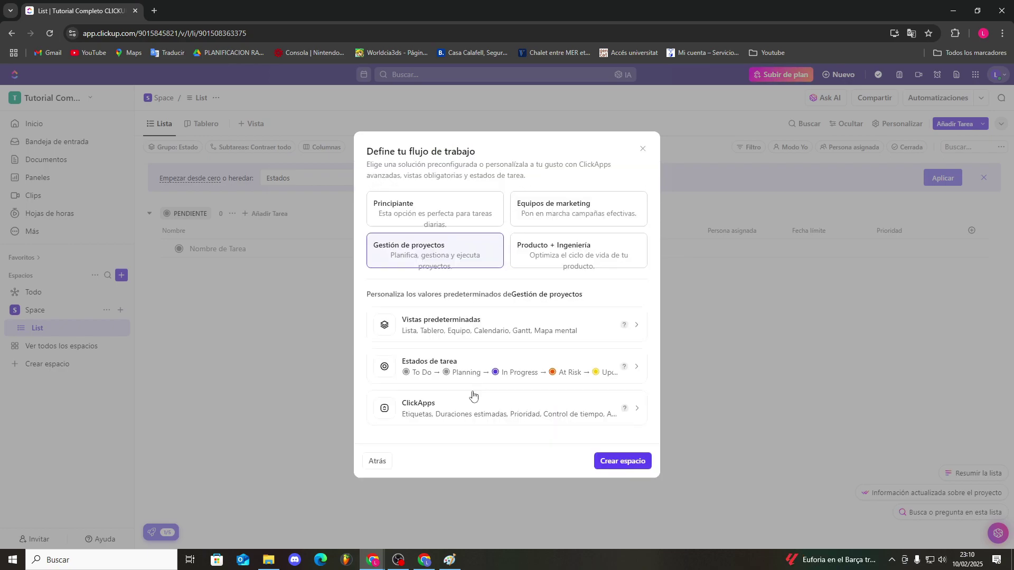
pyautogui.click(635, 410)
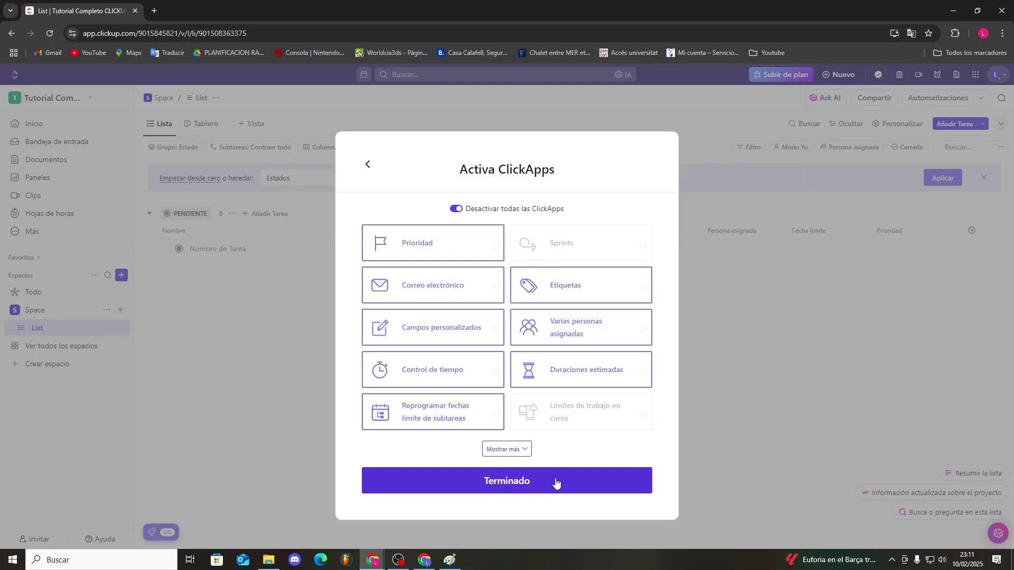
pyautogui.click(556, 483)
pyautogui.click(641, 499)
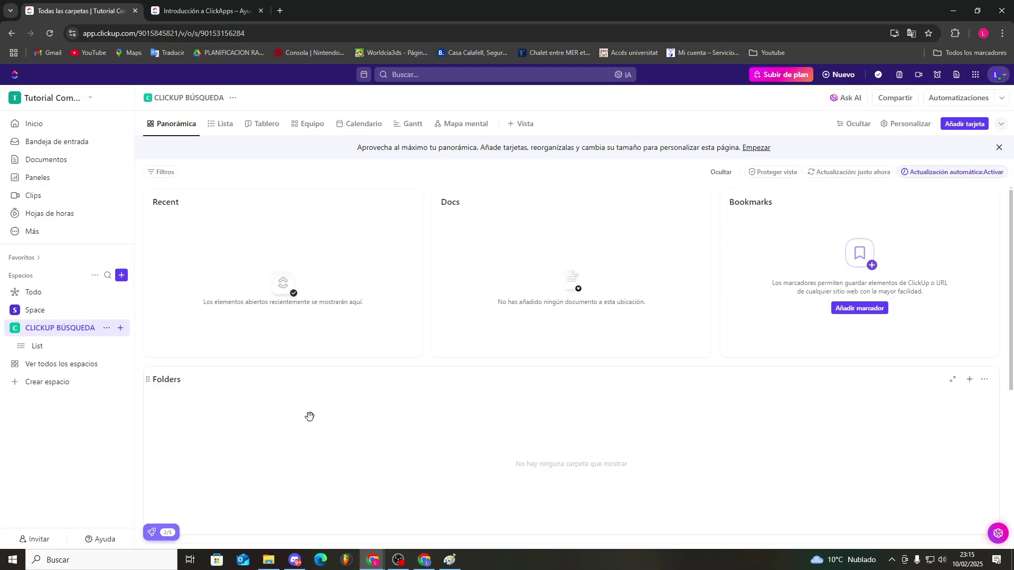
# Open the Tutorial Completo CLICKUP workspace's Ajustes and go to its ClickApps
pyautogui.click(62, 100)
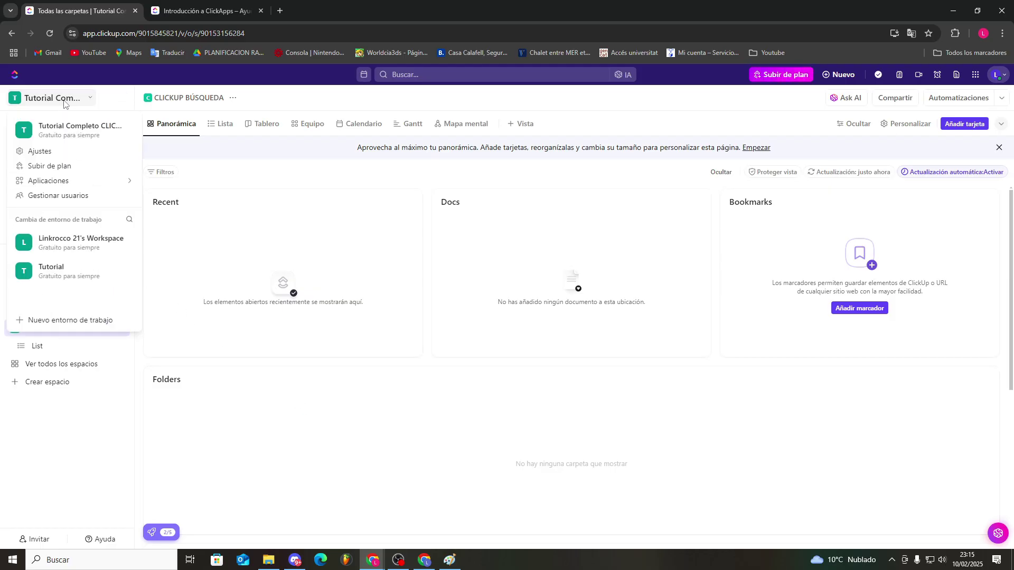
pyautogui.click(53, 153)
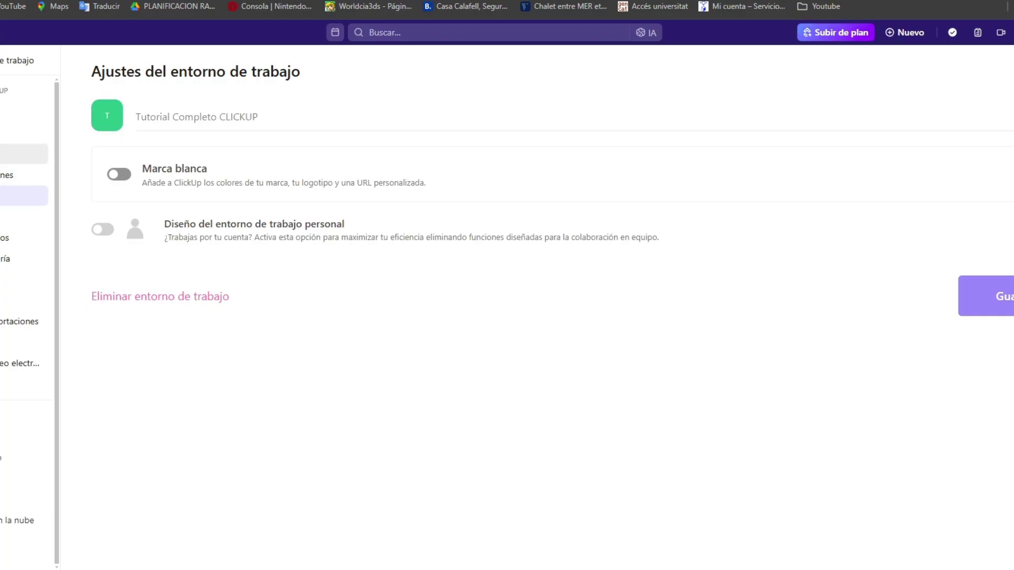
pyautogui.click(21, 154)
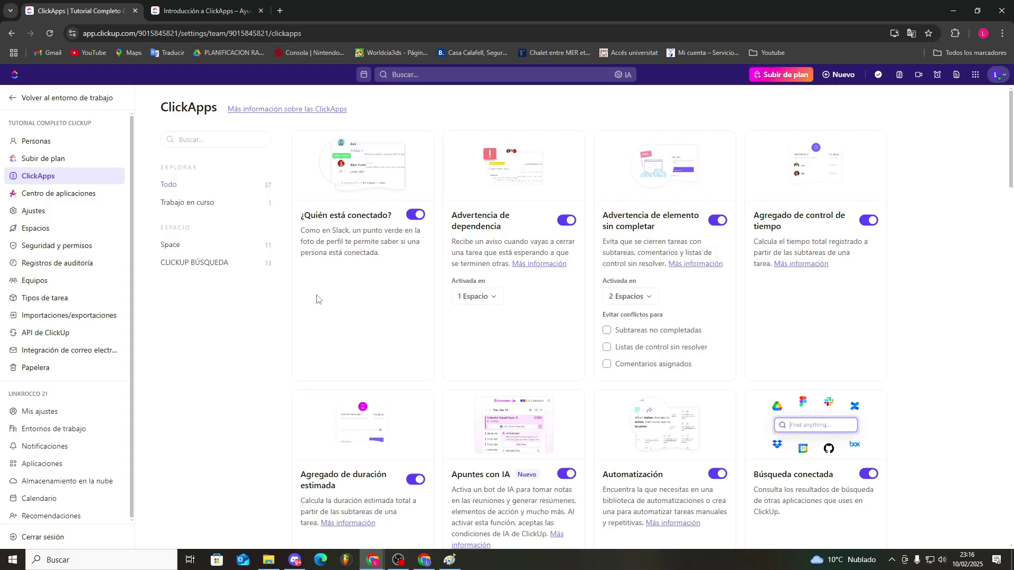
# Examine the available ClickApps and check in which spaces Correo electrónico is activated
pyautogui.scroll(-6, 268, 364)
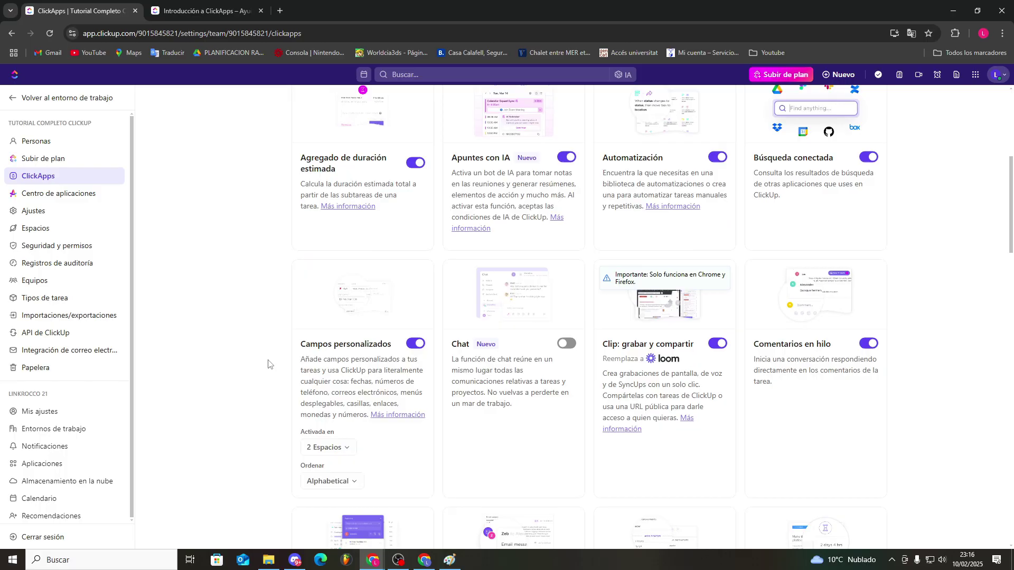
pyautogui.scroll(6, 268, 364)
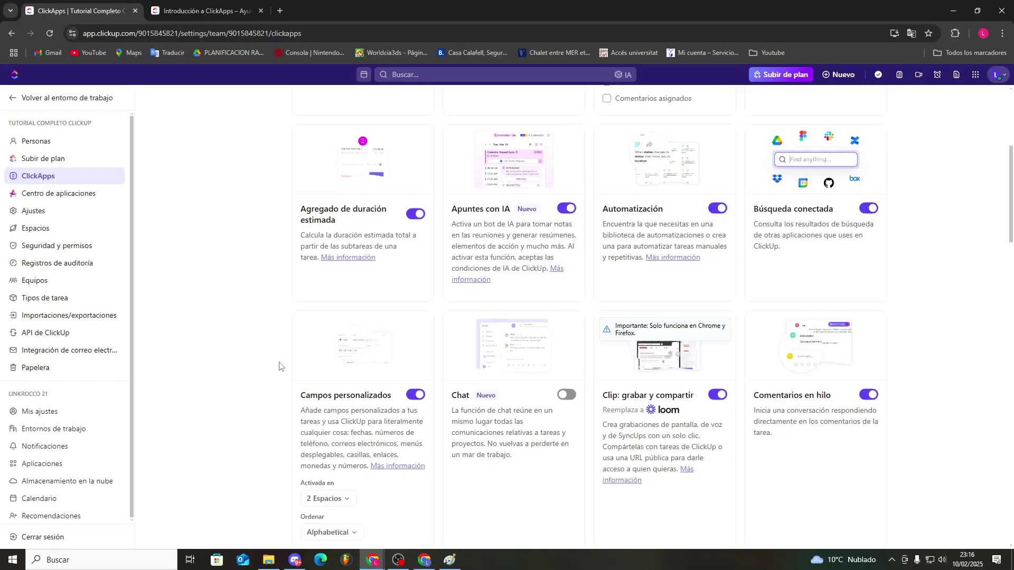
pyautogui.scroll(-7, 237, 384)
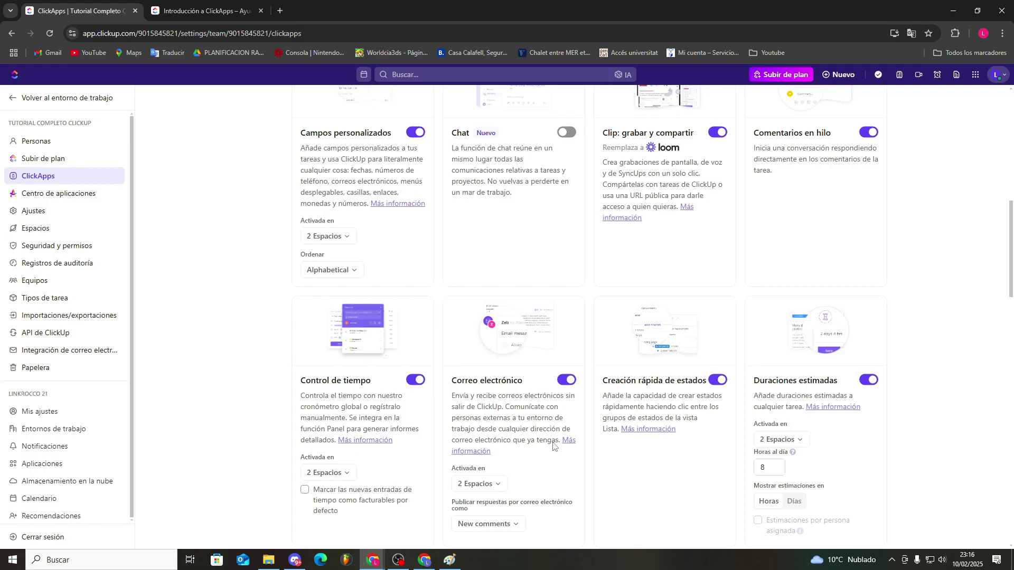
pyautogui.scroll(-2, 547, 447)
pyautogui.click(499, 379)
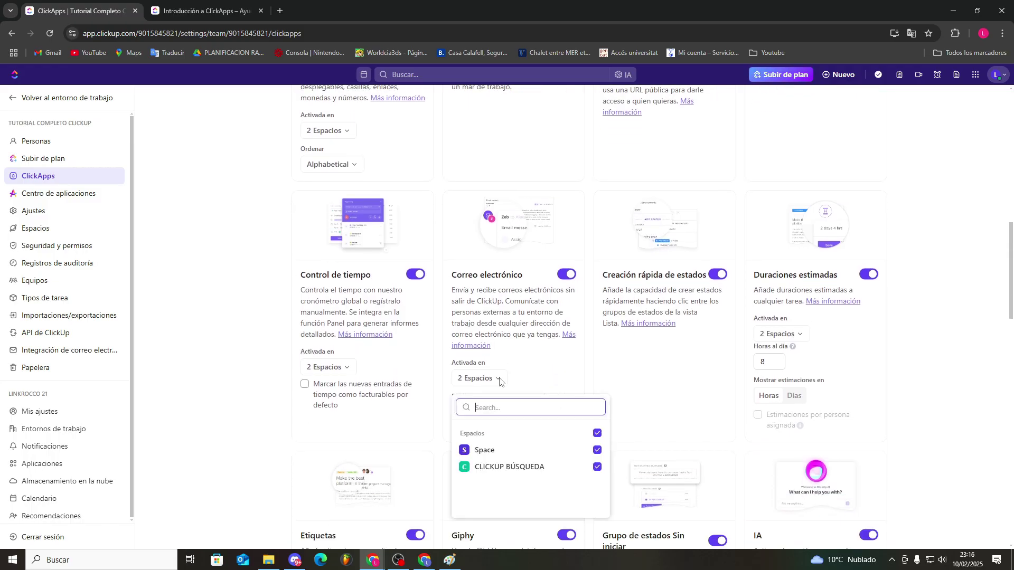
pyautogui.click(498, 379)
pyautogui.scroll(12, 522, 391)
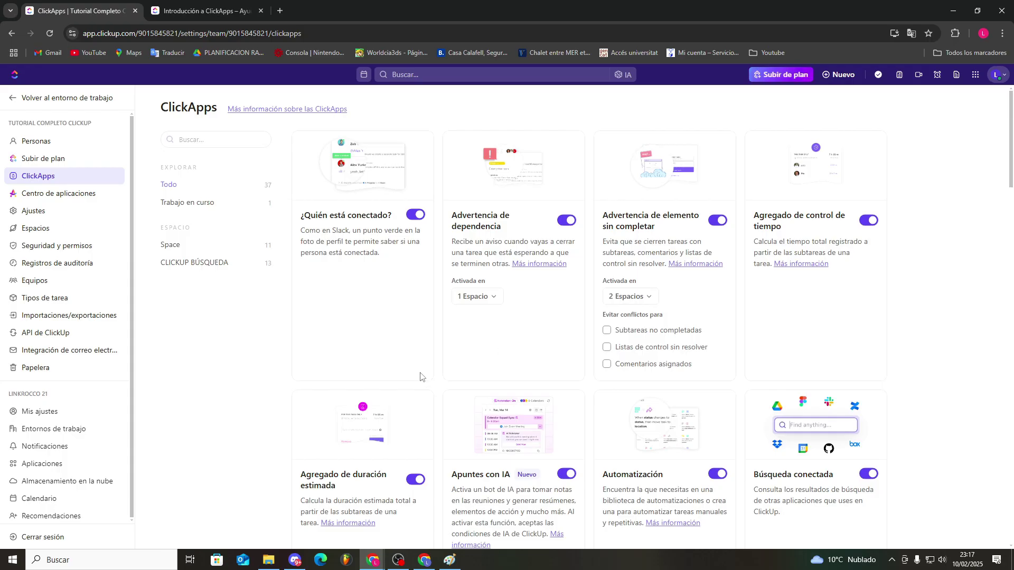
pyautogui.scroll(-10, 390, 374)
pyautogui.scroll(-15, 393, 374)
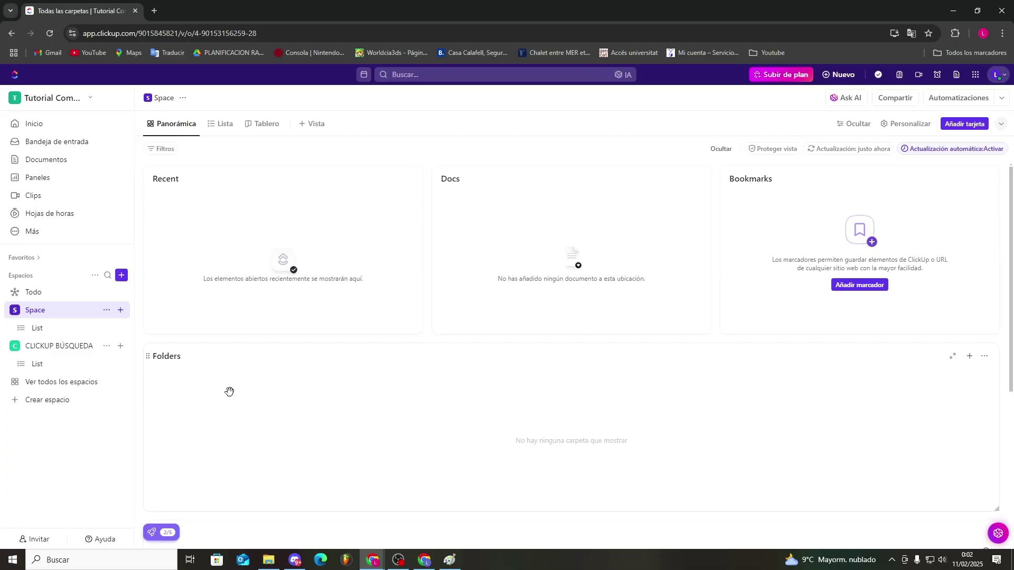
# Open the CLICKUP BÚSQUEDA space's overview
pyautogui.click(51, 347)
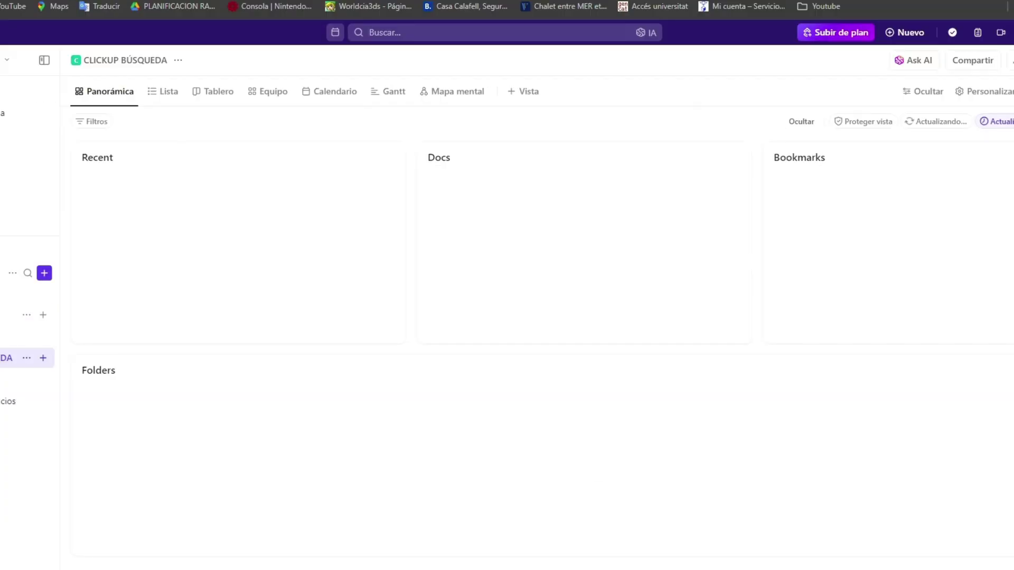
# Create a list named MARKETING in the CLICKUP BÚSQUEDA space
pyautogui.click(122, 347)
pyautogui.click(158, 368)
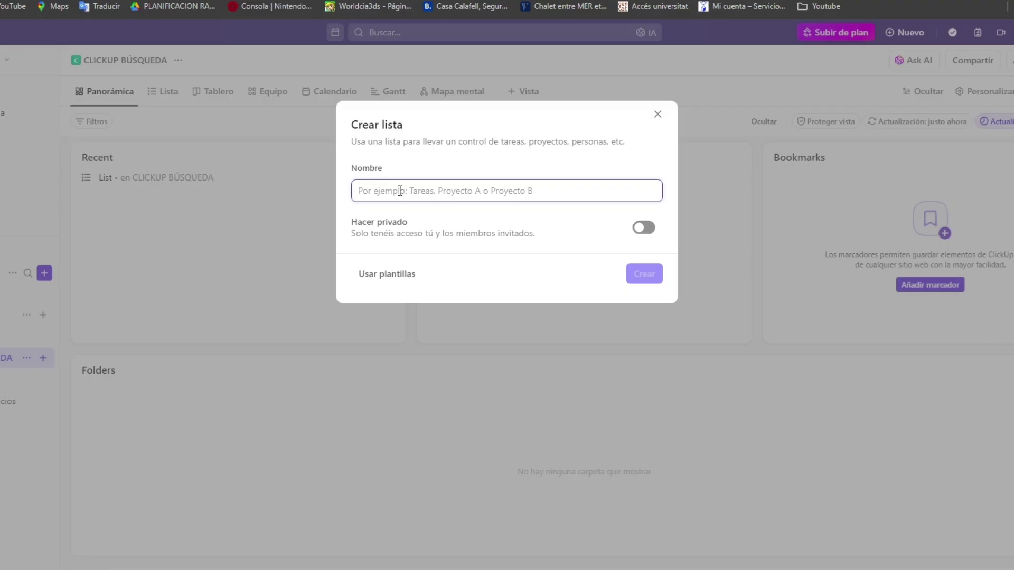
pyautogui.write('MARKETING')
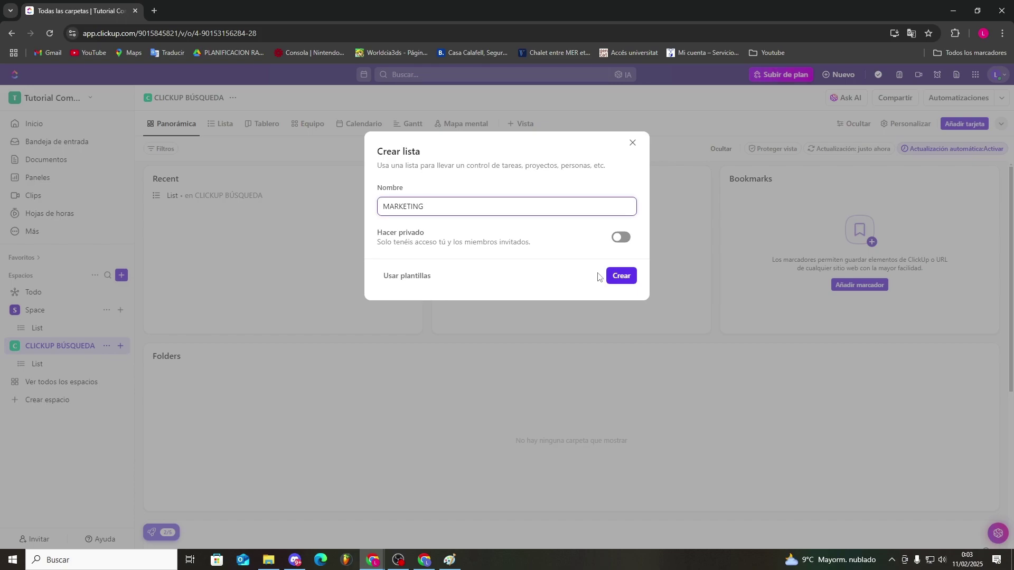
pyautogui.click(621, 280)
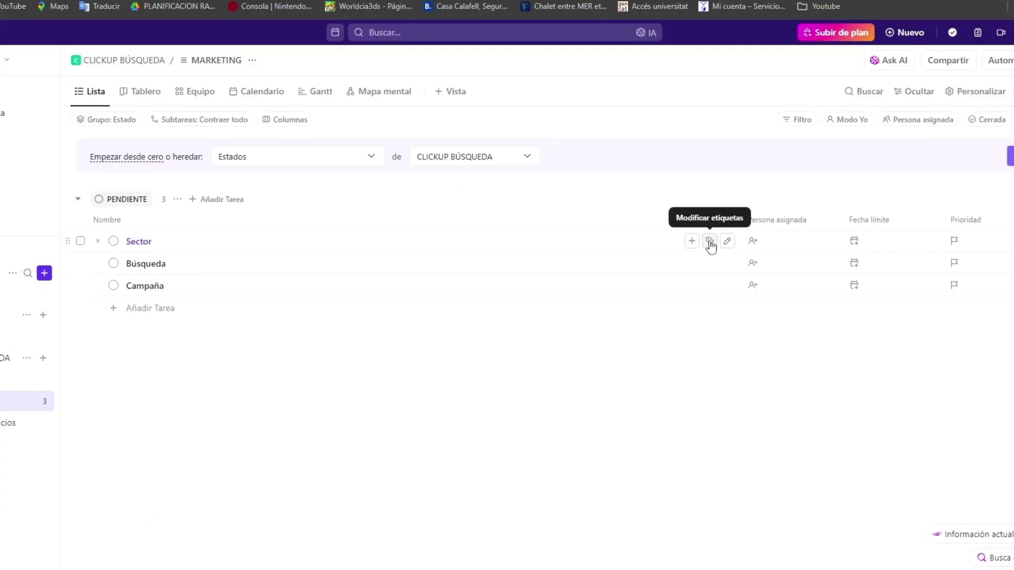
# Create the label Hecho and apply it to the Sector task in the MARKETING list
pyautogui.click(709, 241)
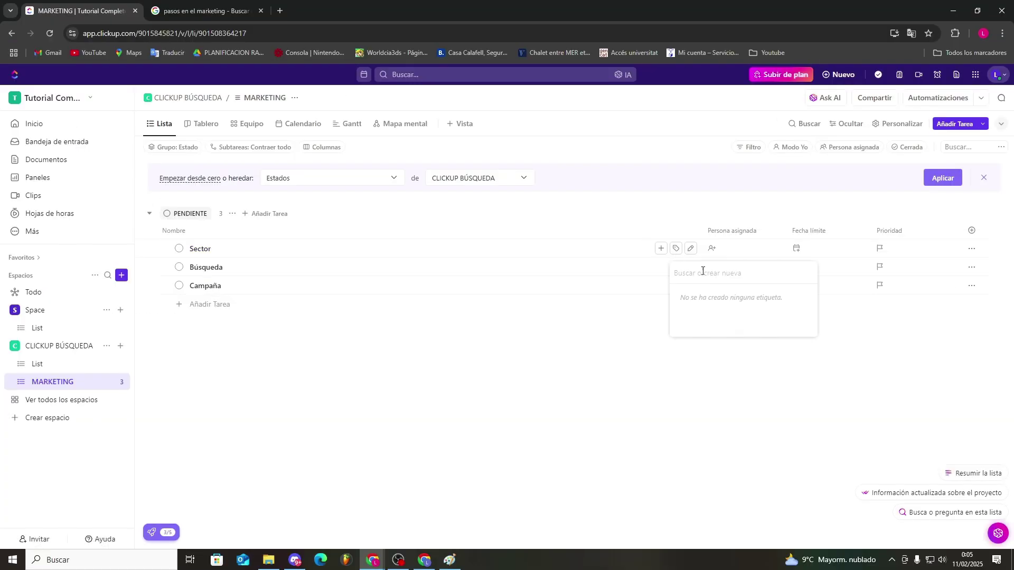
pyautogui.write('Hecho')
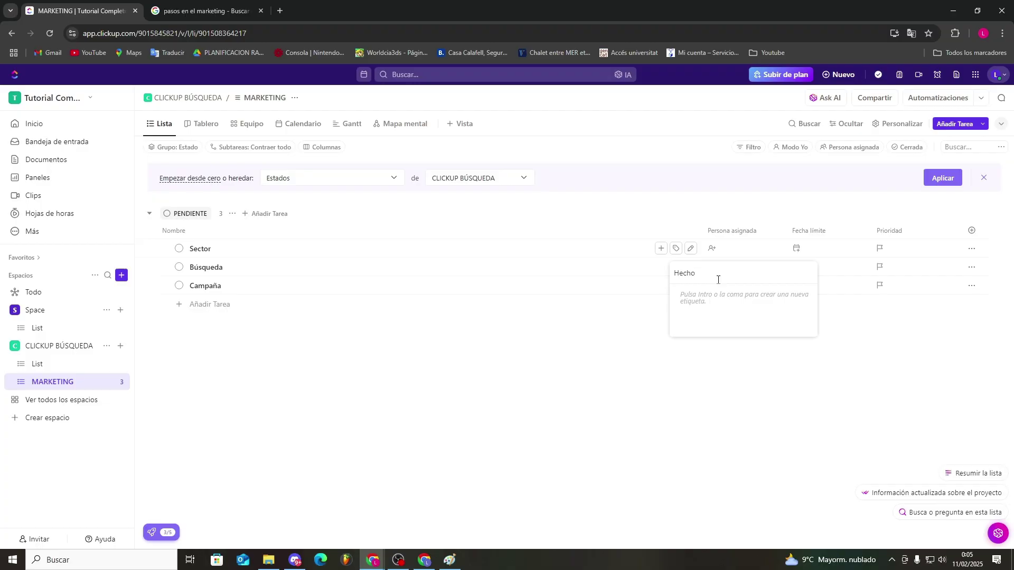
pyautogui.press('Return')
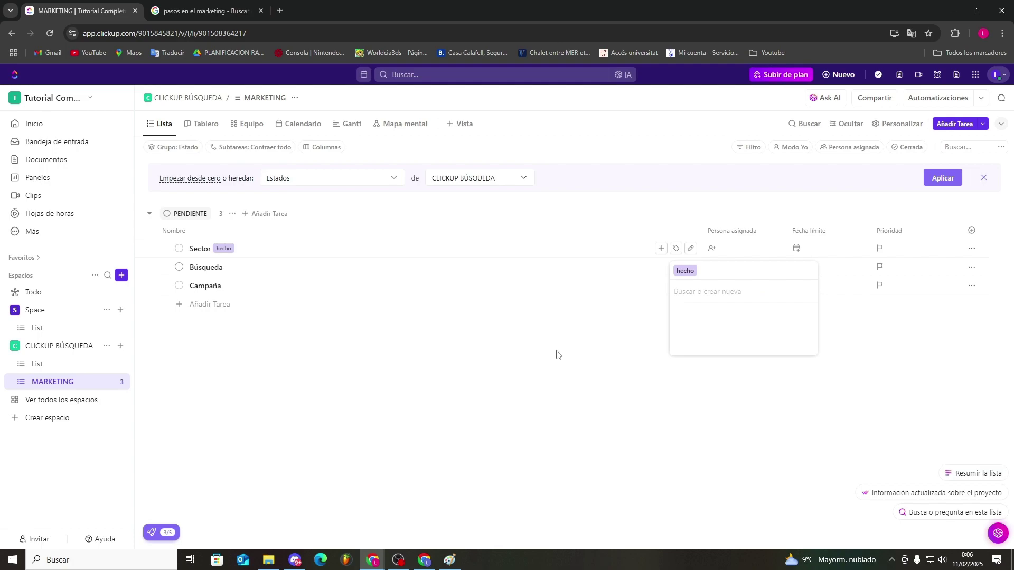
pyautogui.click(564, 354)
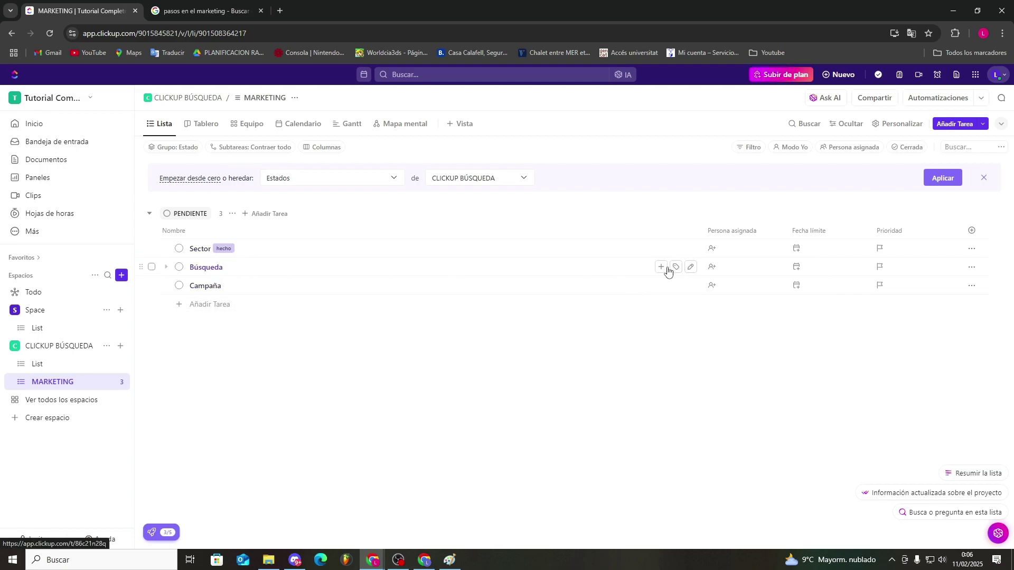
# Look at the label and subtask options of the Búsqueda task and the status choices of the Sector task
pyautogui.click(674, 267)
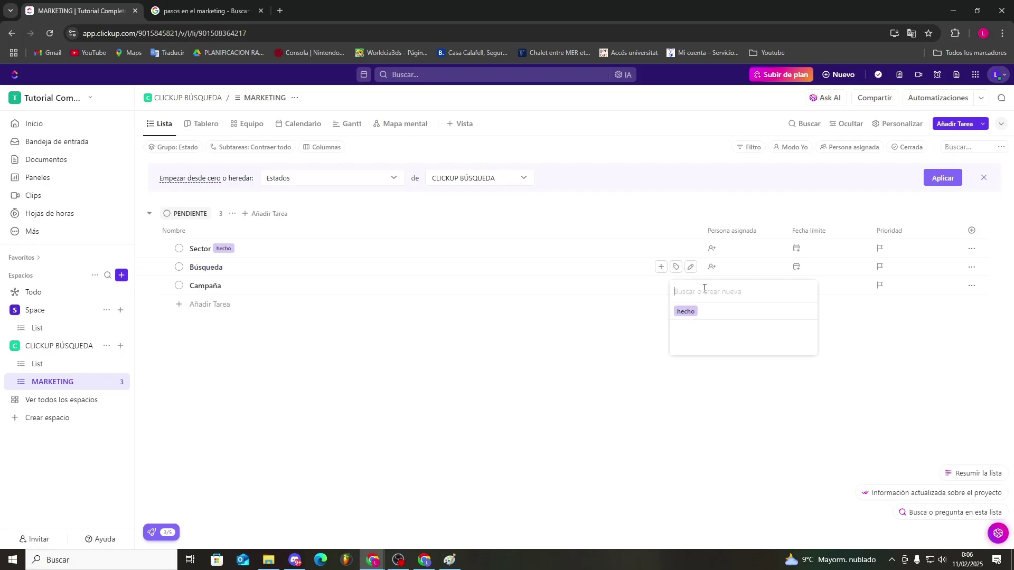
pyautogui.click(662, 266)
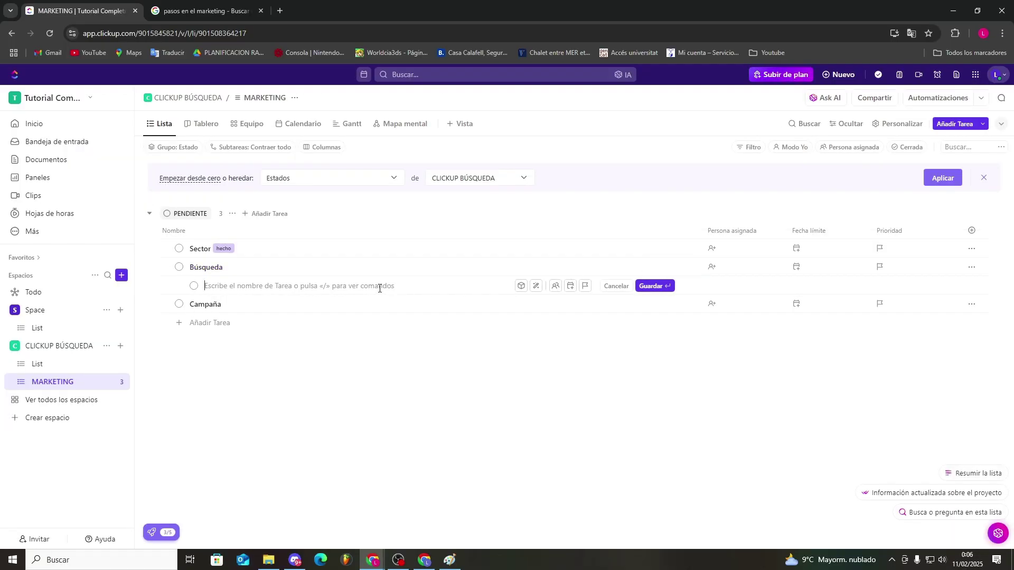
pyautogui.press('Escape')
pyautogui.click(179, 250)
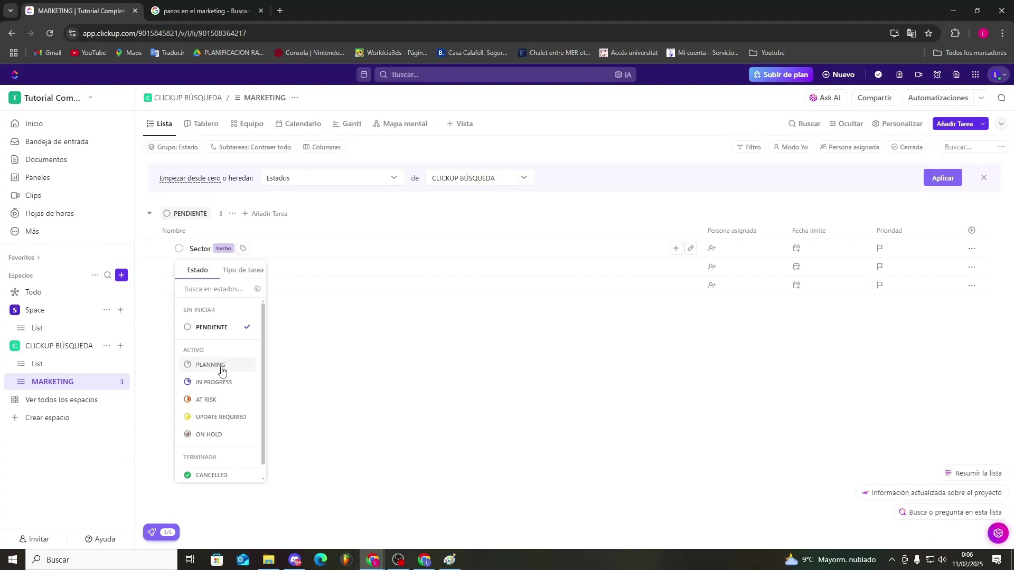
pyautogui.scroll(-1, 225, 402)
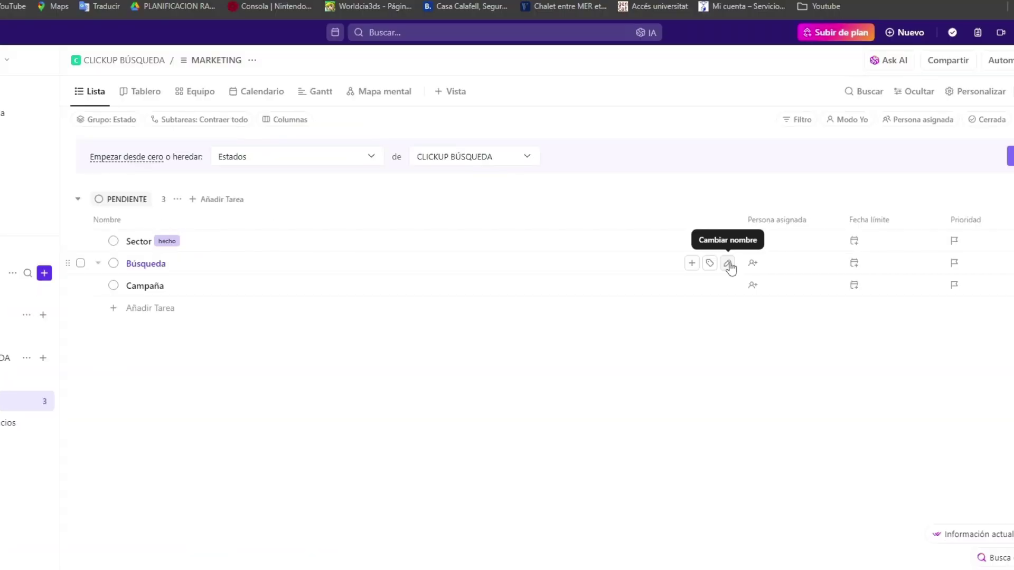
# Look at the assignee choices for the Sector task without assigning anyone
pyautogui.click(753, 240)
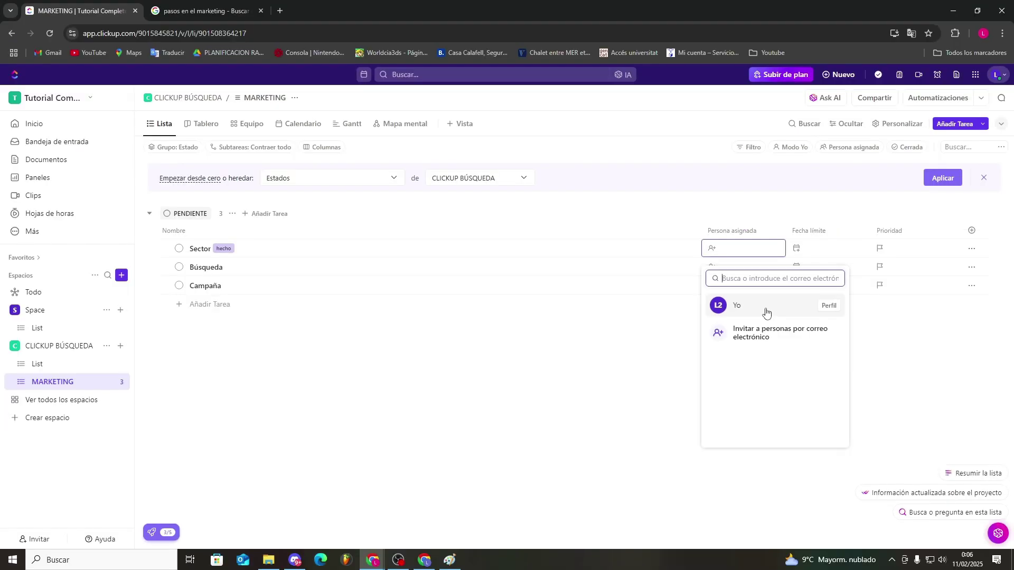
pyautogui.click(668, 347)
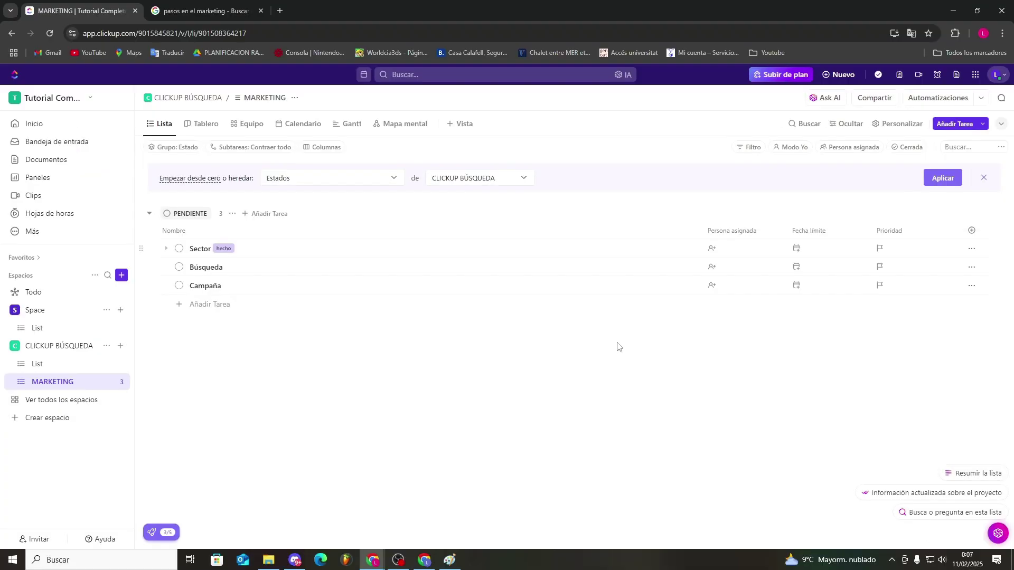
pyautogui.click(732, 251)
pyautogui.click(655, 348)
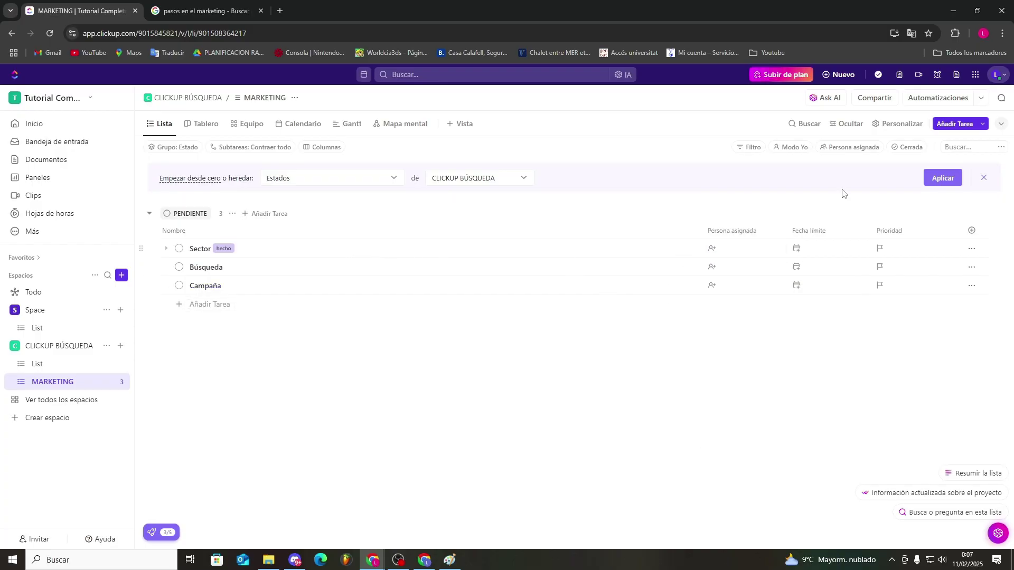
# Unpin the MARKETING list's Lista view in its view customization settings
pyautogui.click(885, 126)
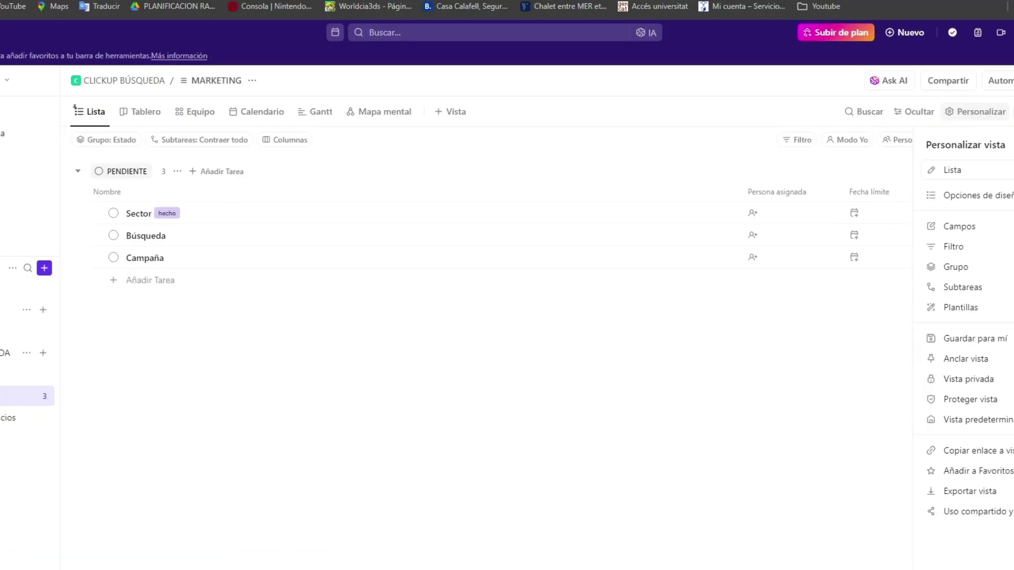
pyautogui.click(997, 347)
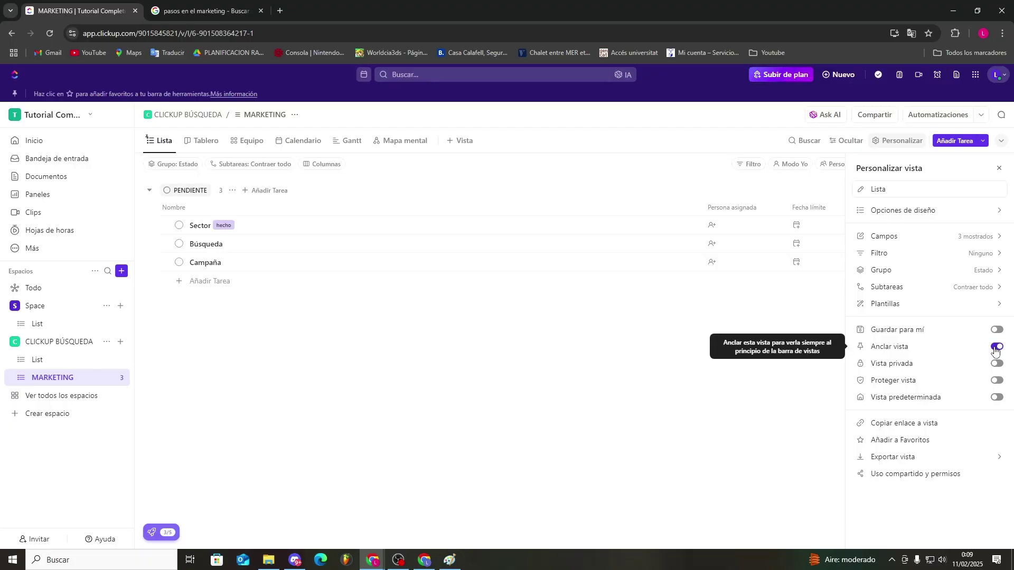
pyautogui.click(653, 359)
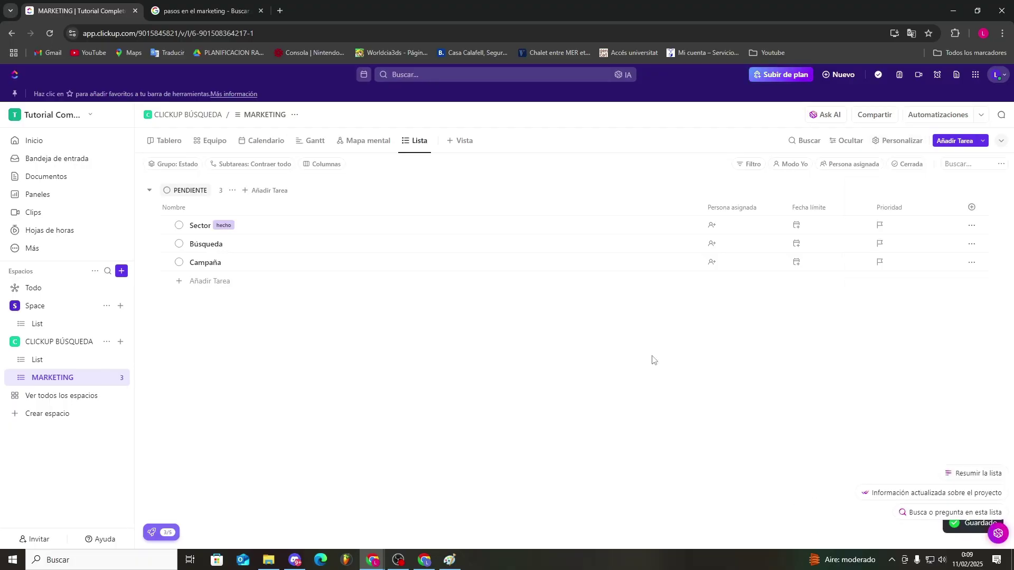
# Set the due date of Sector to 12 February 2025 and of Campaña to 13 February 2025
pyautogui.click(803, 229)
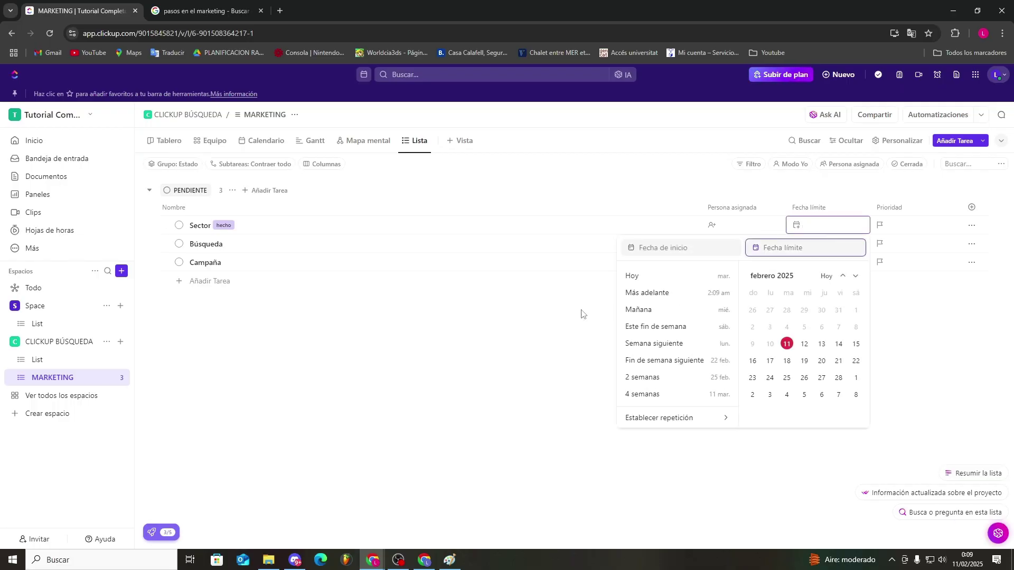
pyautogui.click(804, 344)
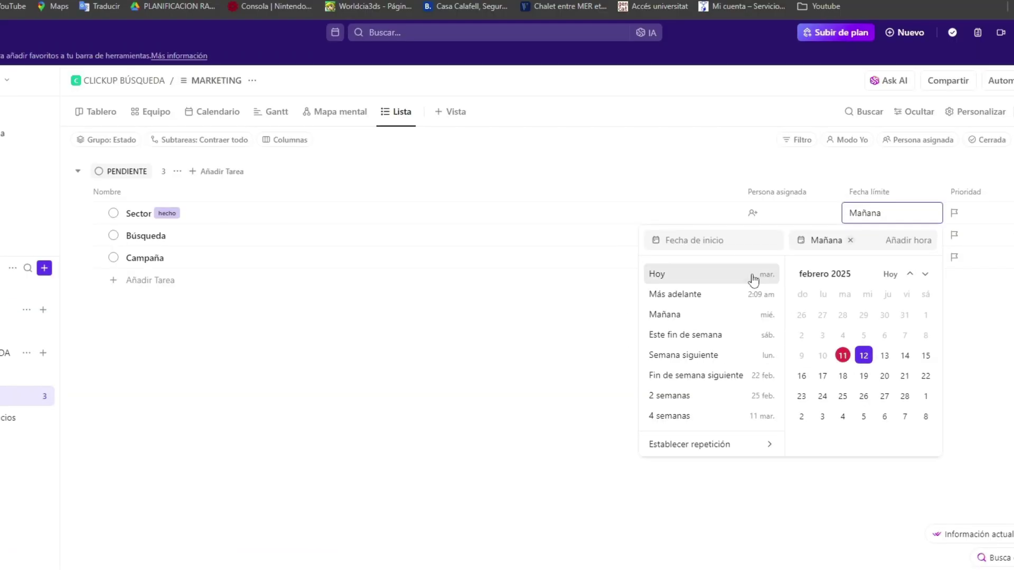
pyautogui.click(855, 257)
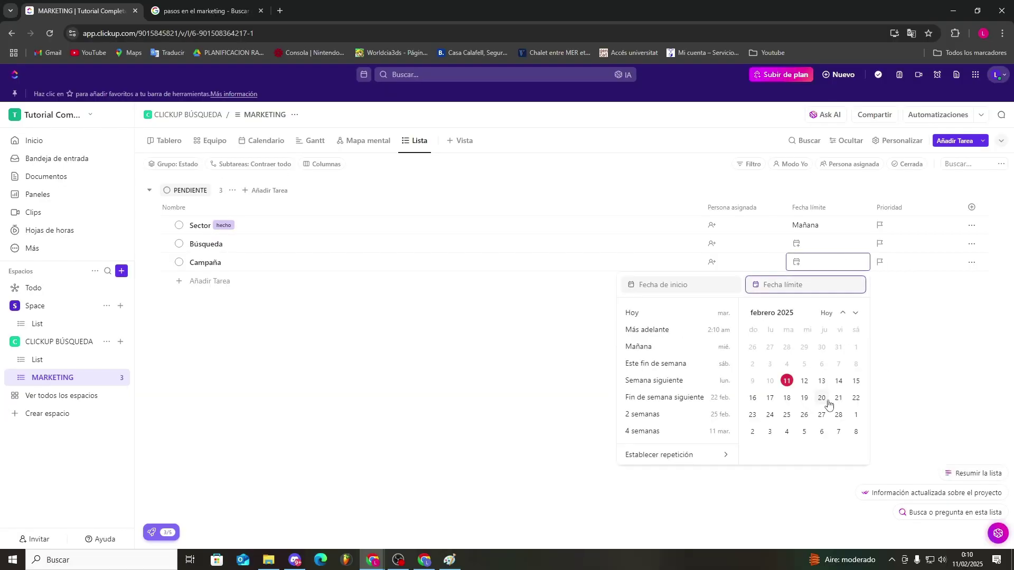
pyautogui.click(822, 382)
# Set the Sector task's priority to Alta and look through the task's additional options
pyautogui.click(881, 226)
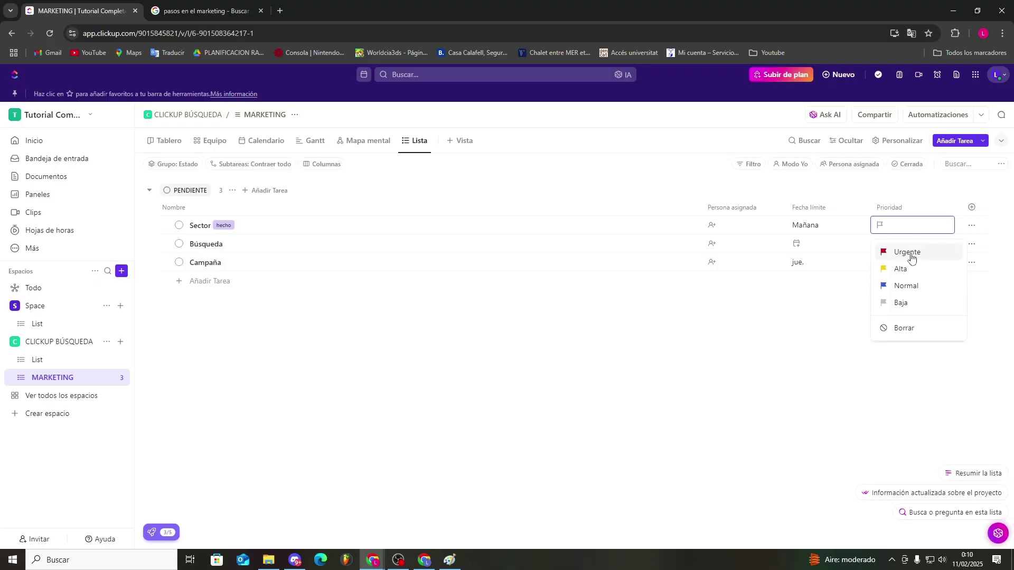
pyautogui.click(922, 269)
pyautogui.click(973, 226)
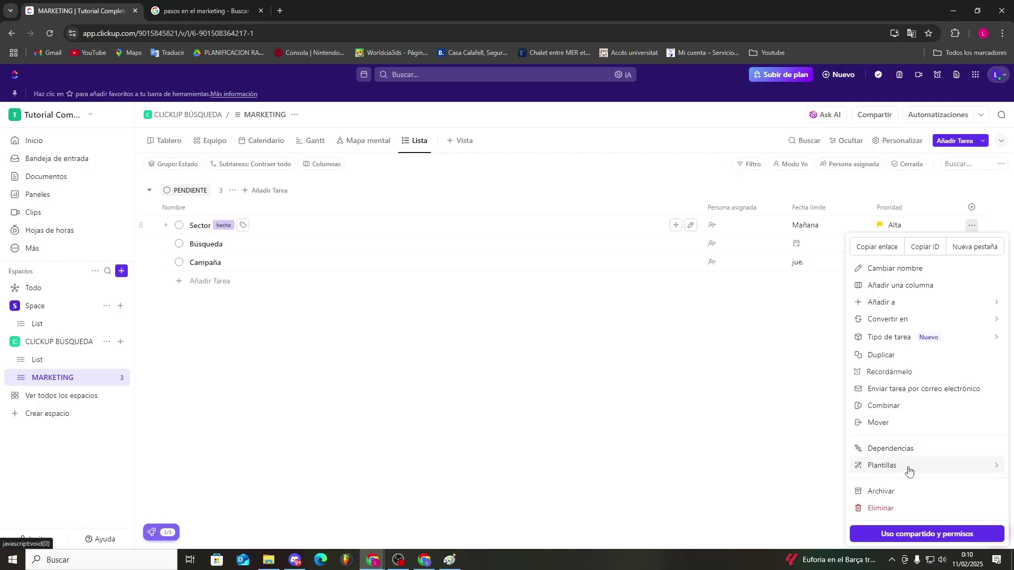
pyautogui.click(987, 470)
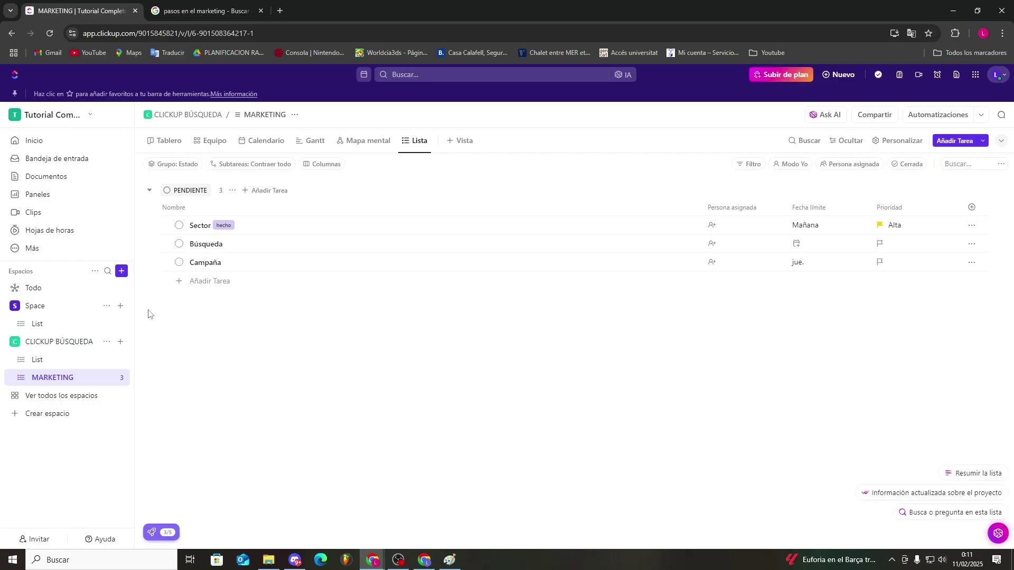
# Return from the Paint hierarchy diagram to ClickUp and look through the view types available for the MARKETING list
pyautogui.click(119, 324)
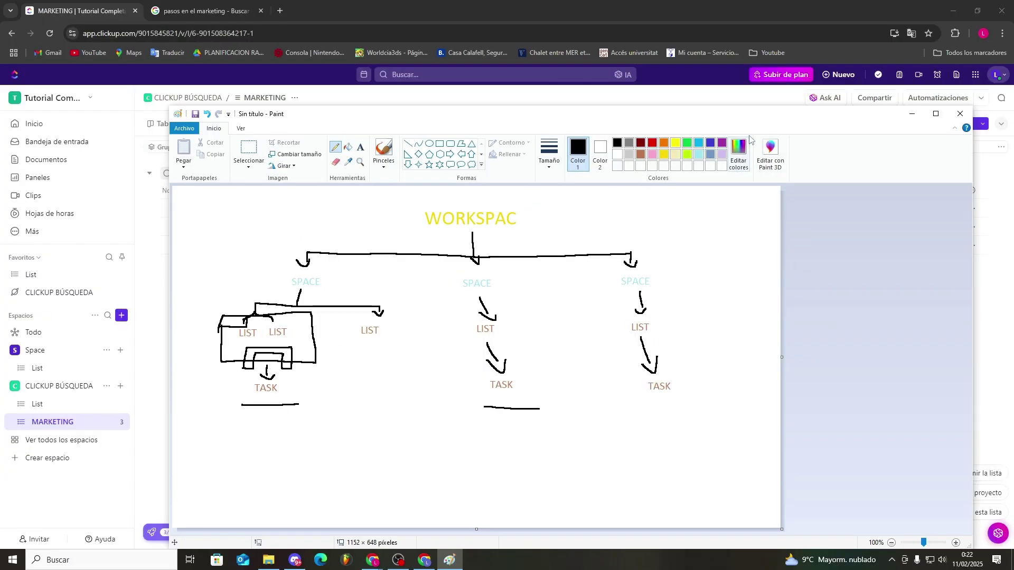
pyautogui.click(913, 118)
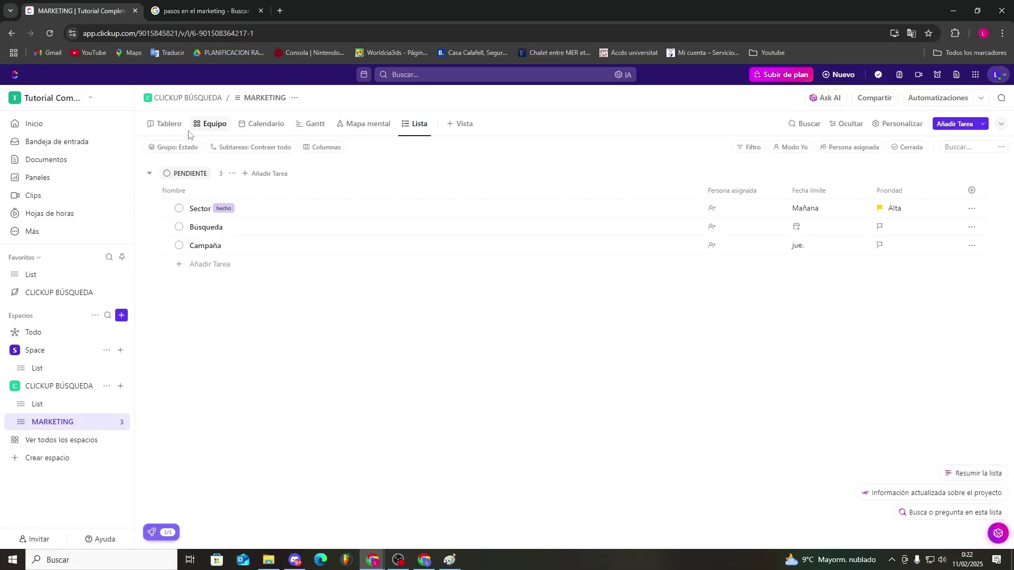
pyautogui.click(456, 126)
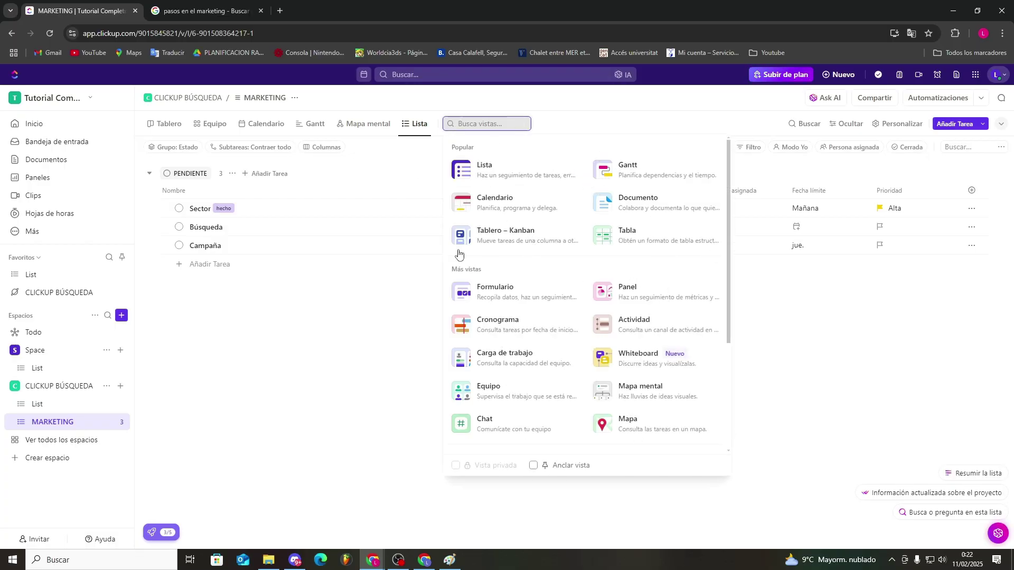
pyautogui.click(374, 406)
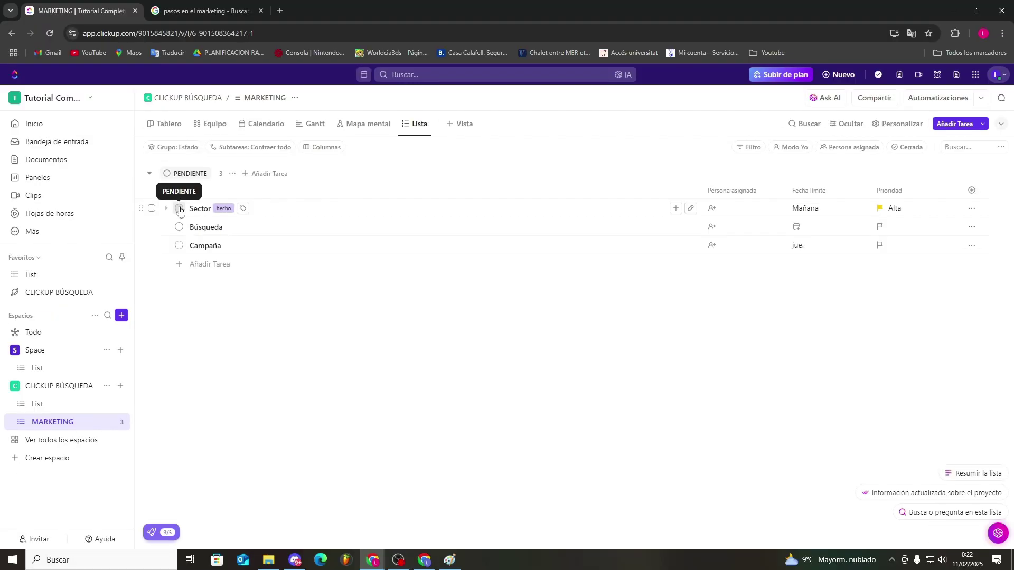
# In the Tablero view, move the Sector task to another status column and back to PENDIENTE
pyautogui.click(163, 128)
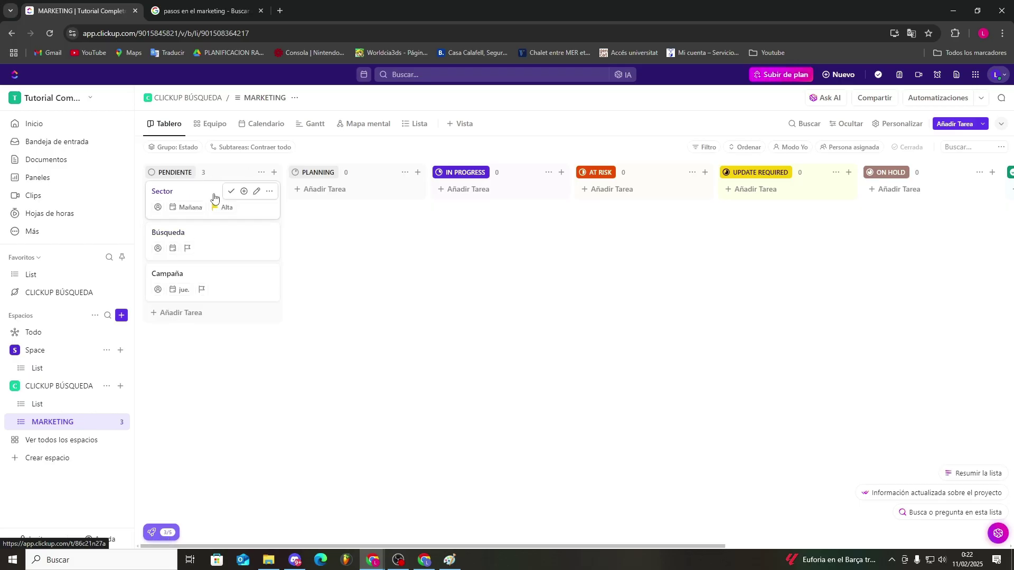
pyautogui.moveTo(181, 195); pyautogui.dragTo(335, 191)
pyautogui.moveTo(290, 209); pyautogui.dragTo(216, 193)
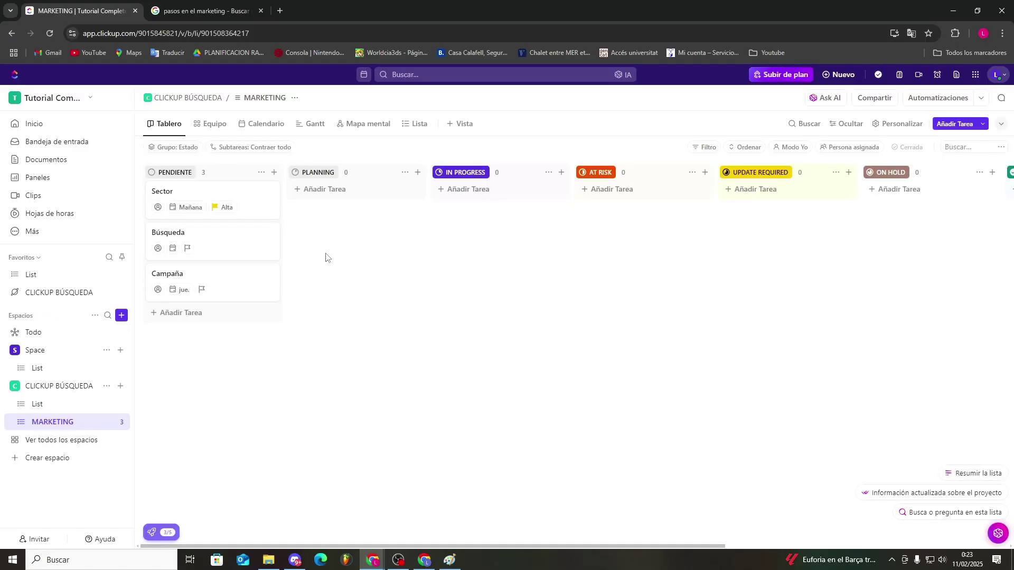
# Open the MARKETING list's Calendario view and examine the scheduled tasks, including the details of Sector
pyautogui.click(261, 124)
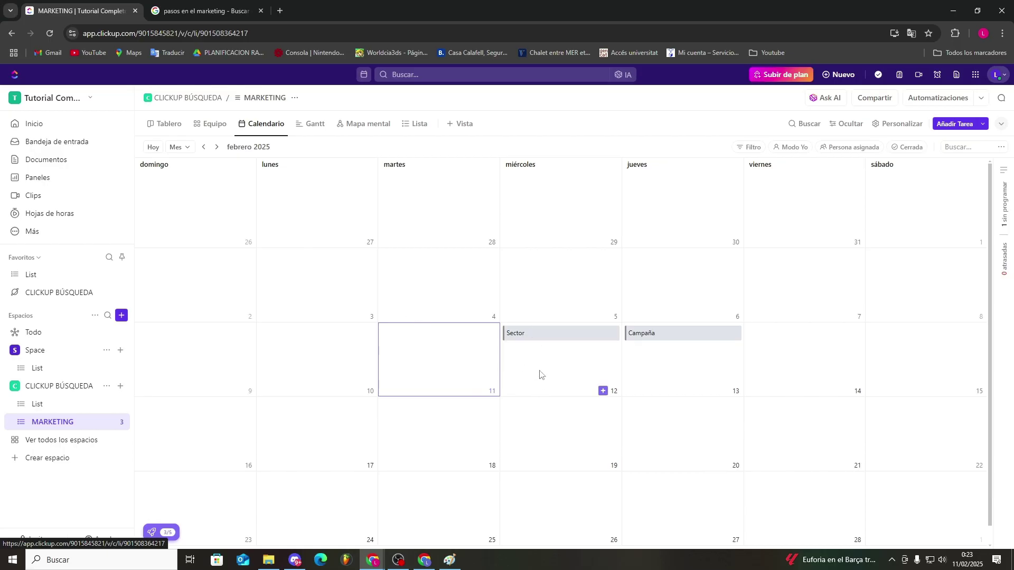
pyautogui.click(536, 340)
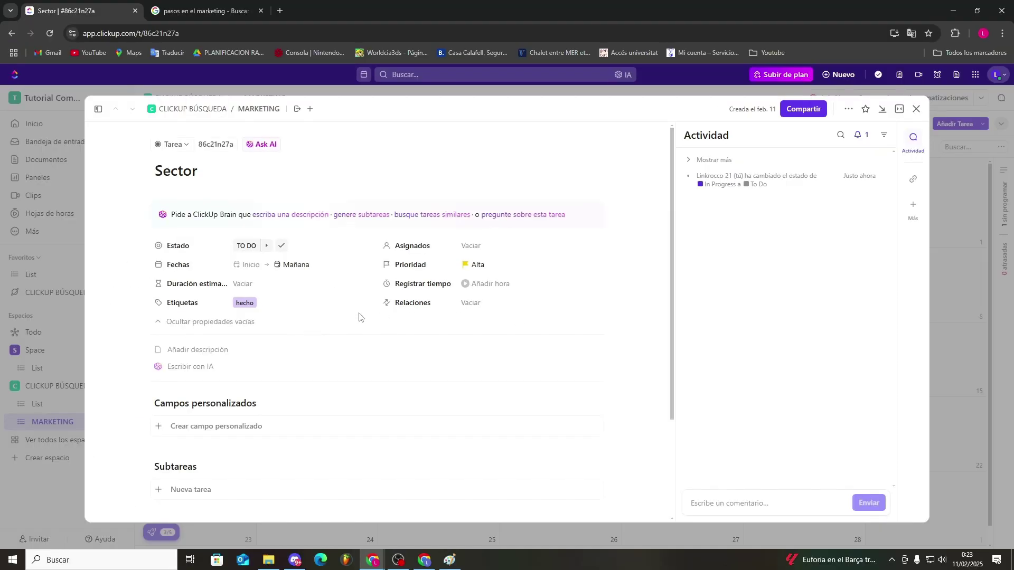
pyautogui.press('Escape')
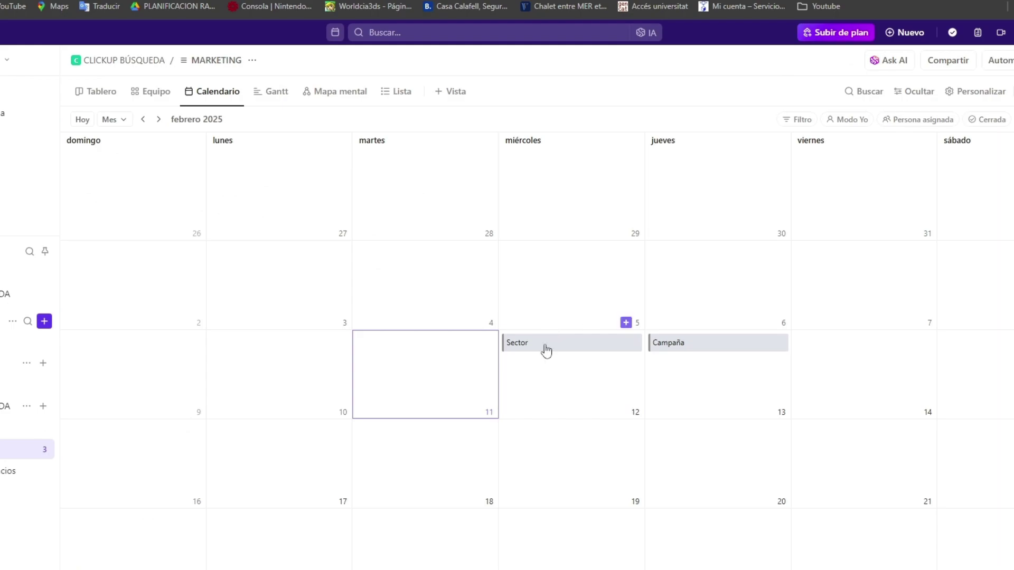
pyautogui.click(634, 345)
pyautogui.click(583, 382)
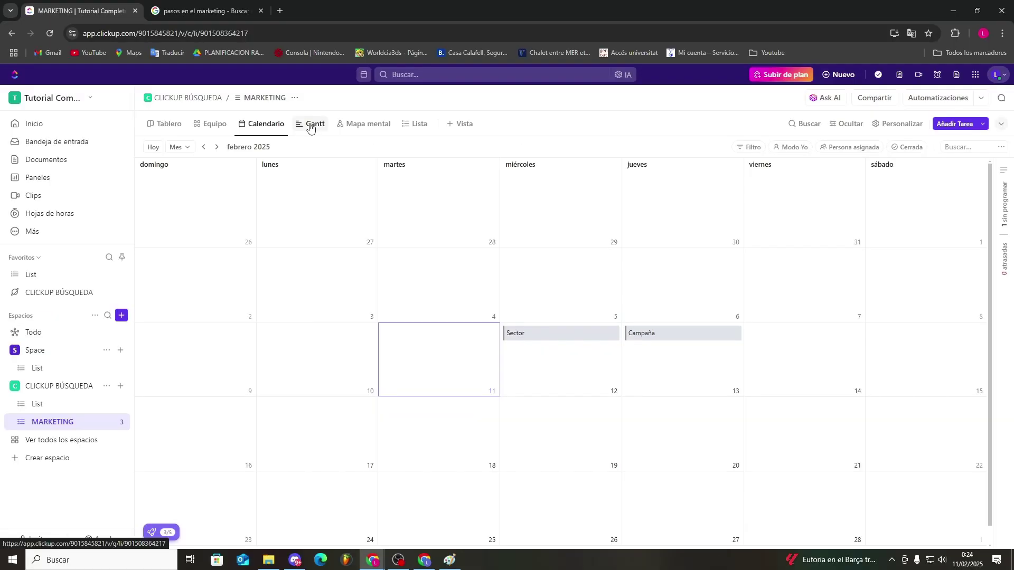
# Open the Gantt view and expand all tasks of the MARKETING list
pyautogui.click(311, 124)
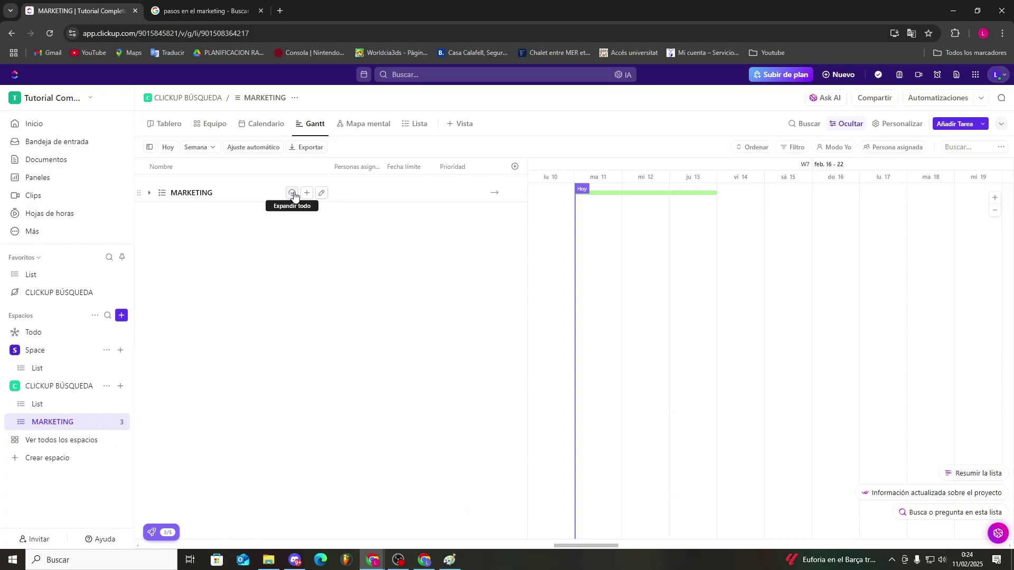
pyautogui.click(292, 193)
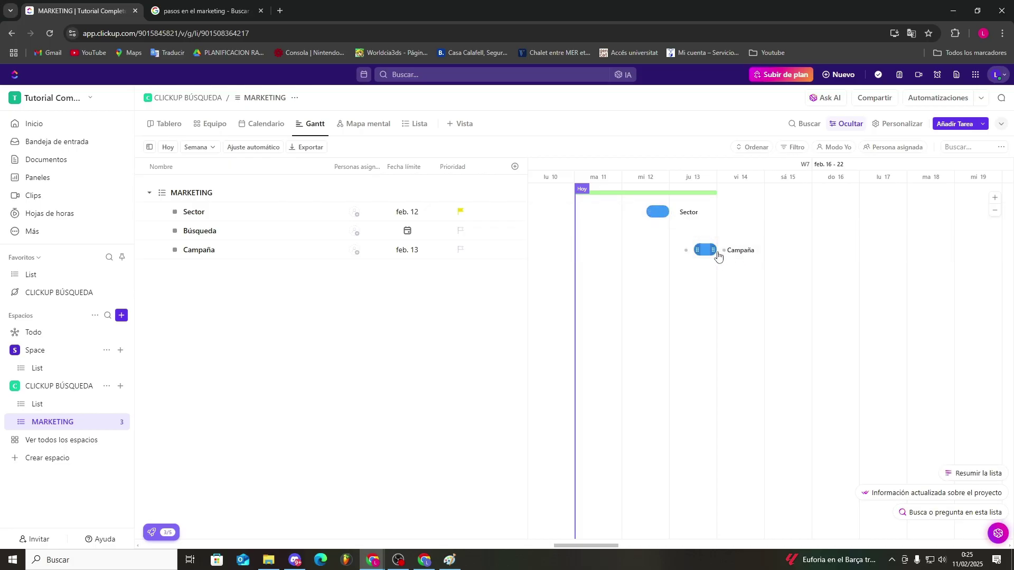
# Link Sector to Campaña with a dependency in the Gantt view, and open the Mapa mental view using the Tareas structure
pyautogui.moveTo(678, 213); pyautogui.dragTo(697, 250)
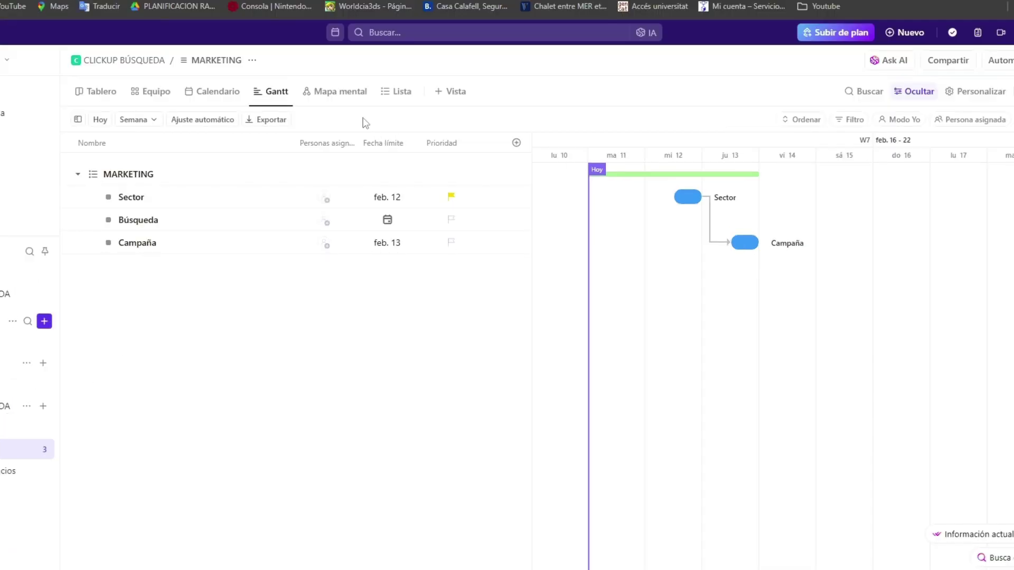
pyautogui.click(338, 91)
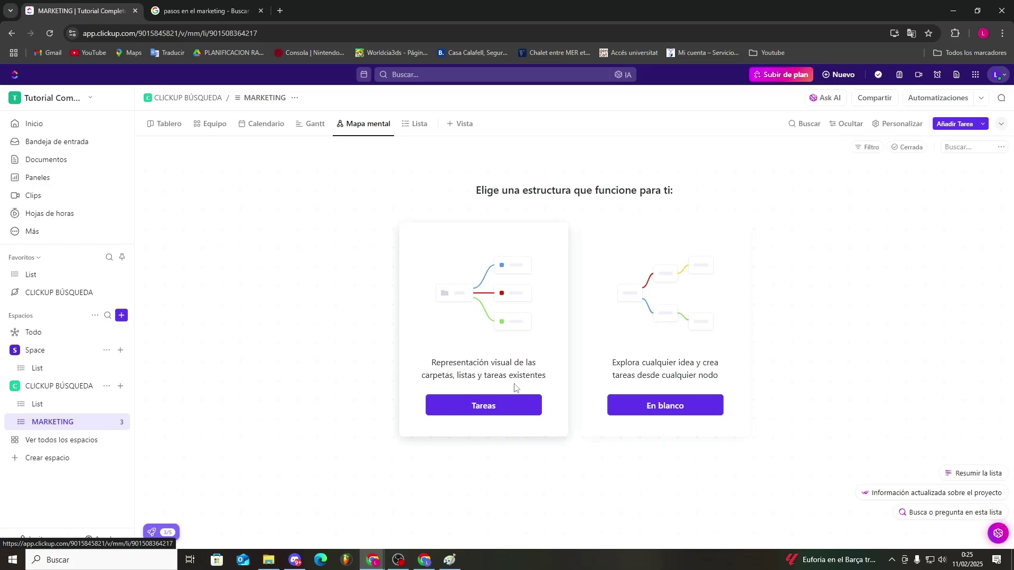
pyautogui.click(476, 408)
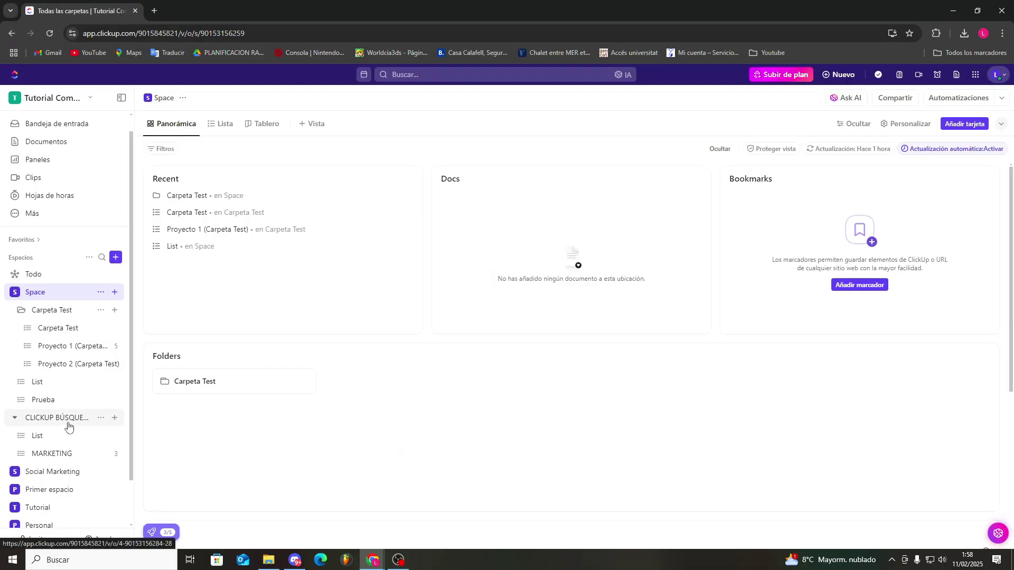
# Open the sharing options of the CLICKUP BÚSQUEDA space and examine its invitation field and member access
pyautogui.click(57, 418)
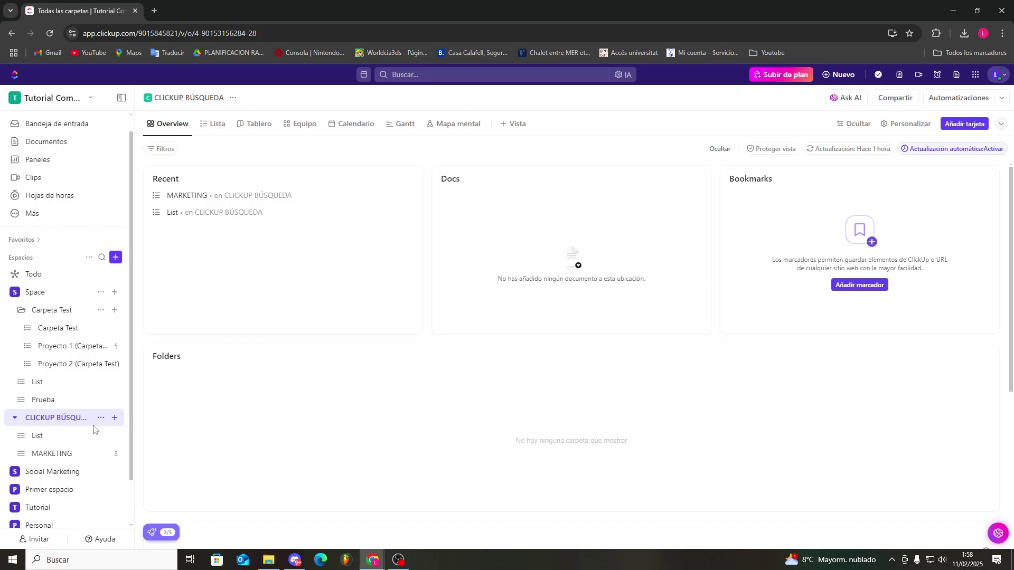
pyautogui.click(894, 99)
pyautogui.click(466, 185)
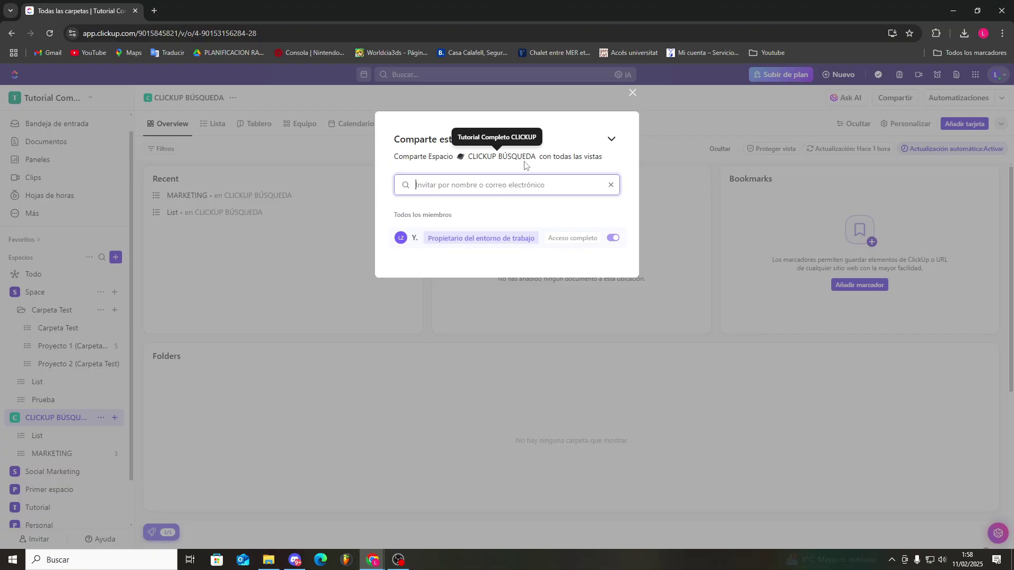
pyautogui.doubleClick(612, 140)
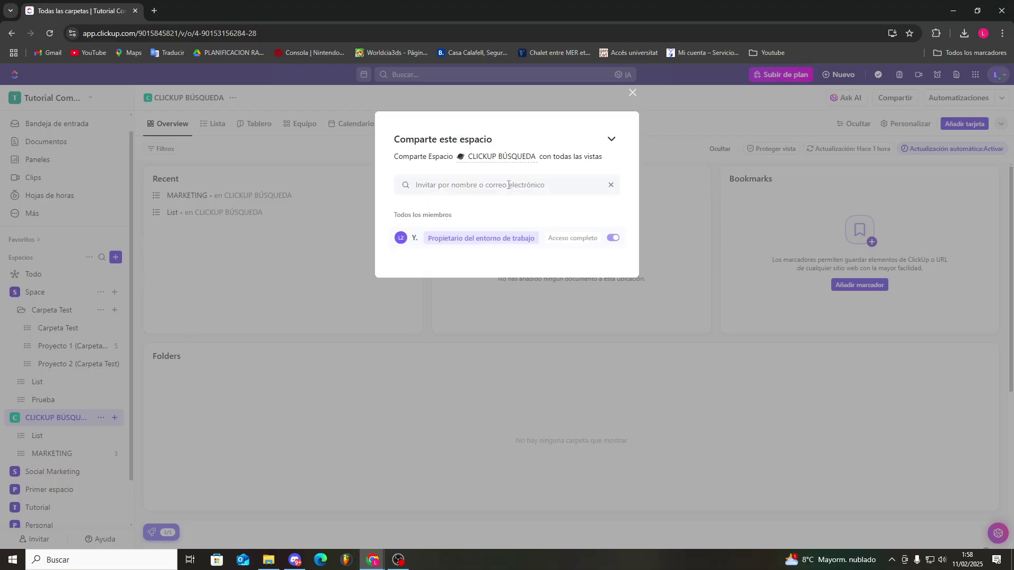
pyautogui.click(611, 190)
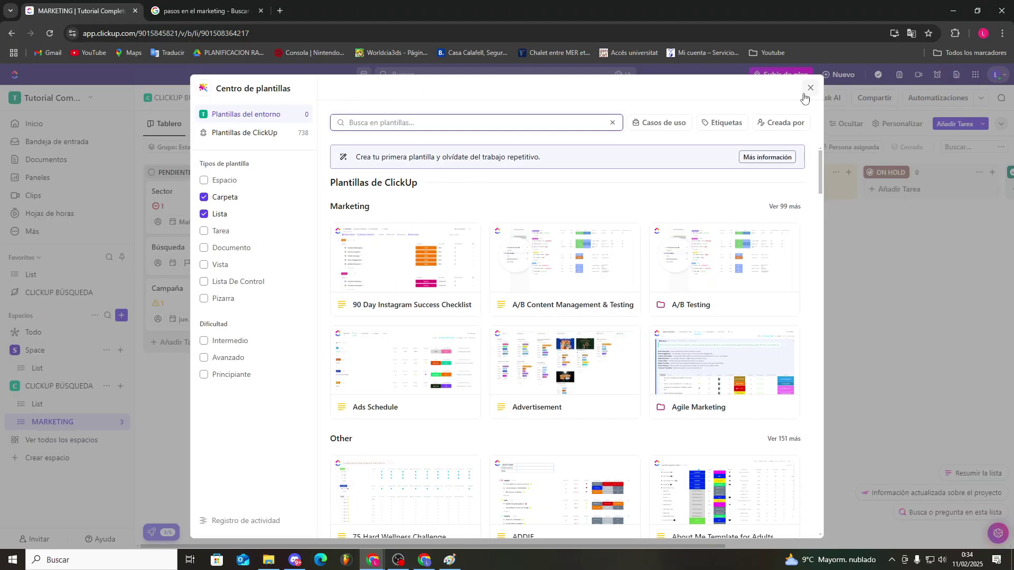
# Reopen the template center from the options of the space named Space and limit the template types to Espacio
pyautogui.click(809, 93)
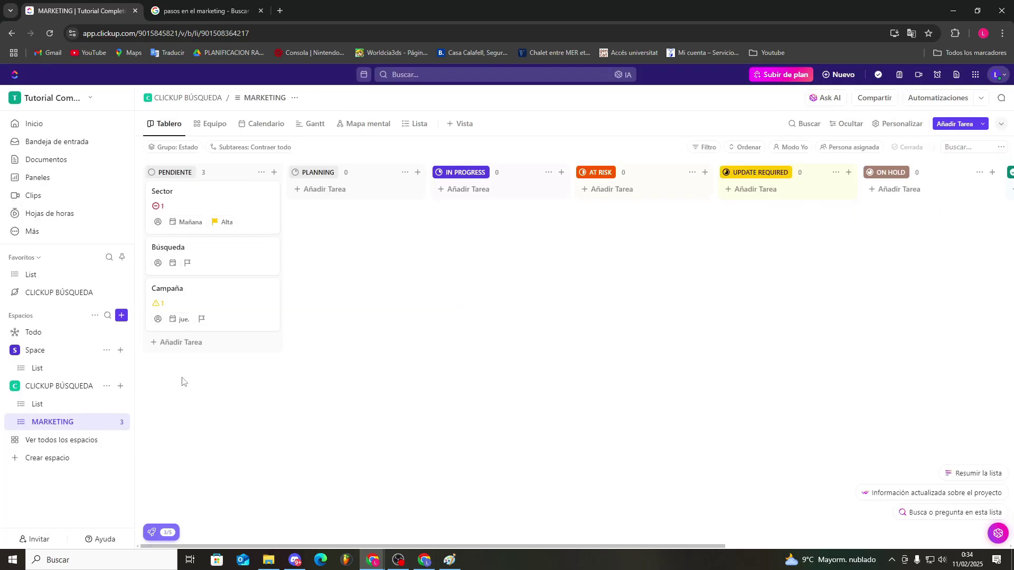
pyautogui.click(106, 350)
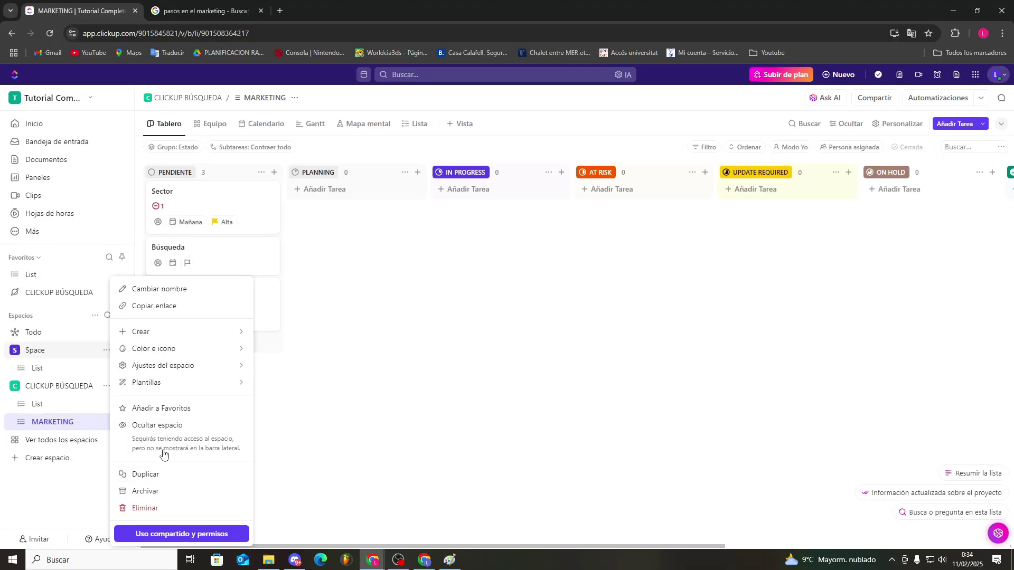
pyautogui.moveTo(168, 387)
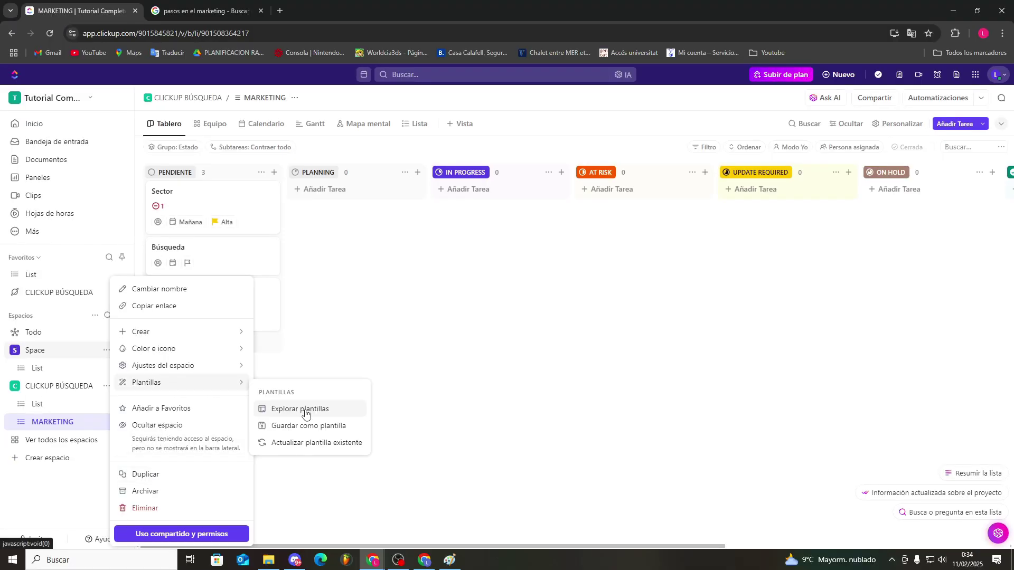
pyautogui.click(305, 413)
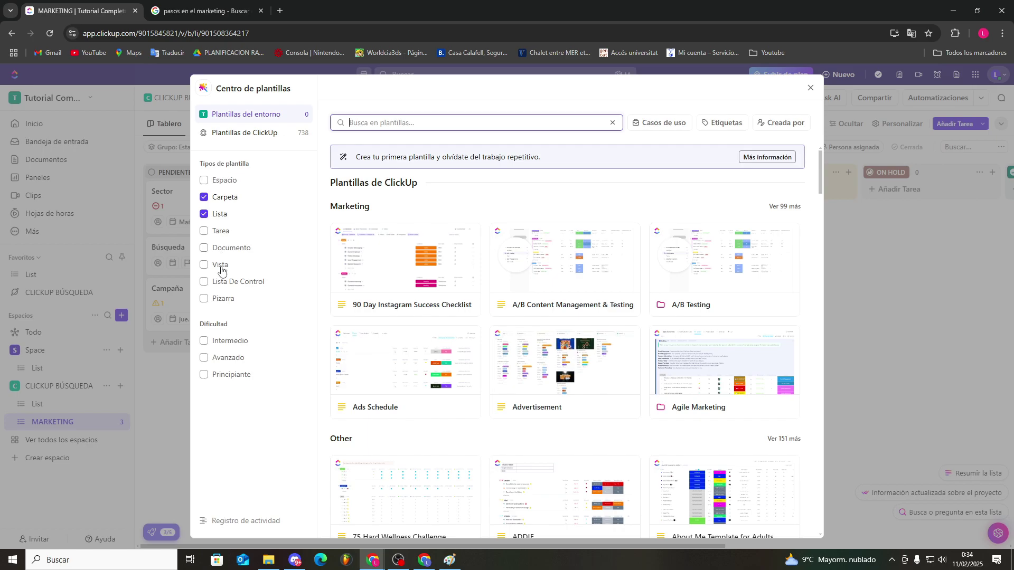
pyautogui.click(217, 201)
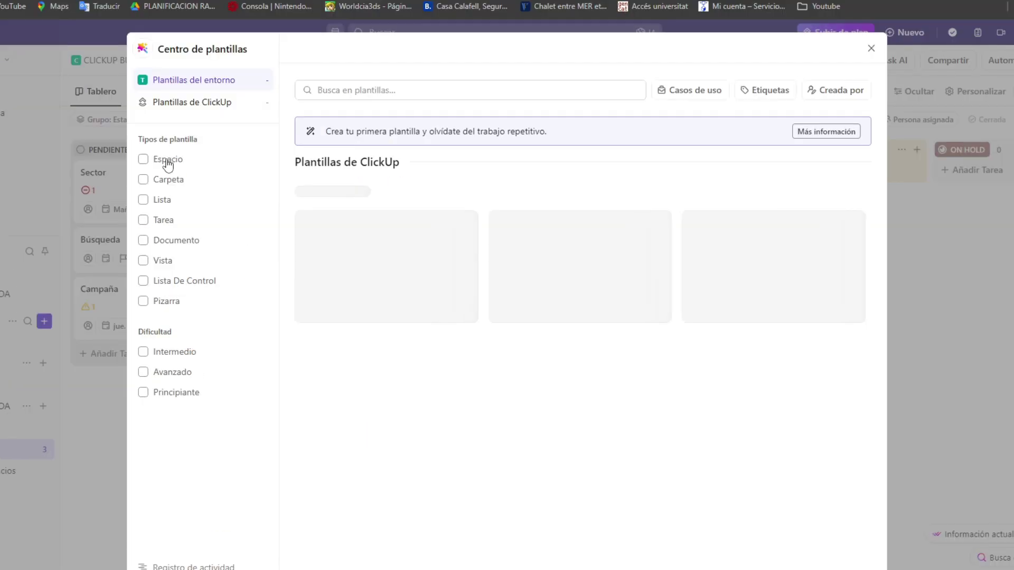
pyautogui.click(168, 163)
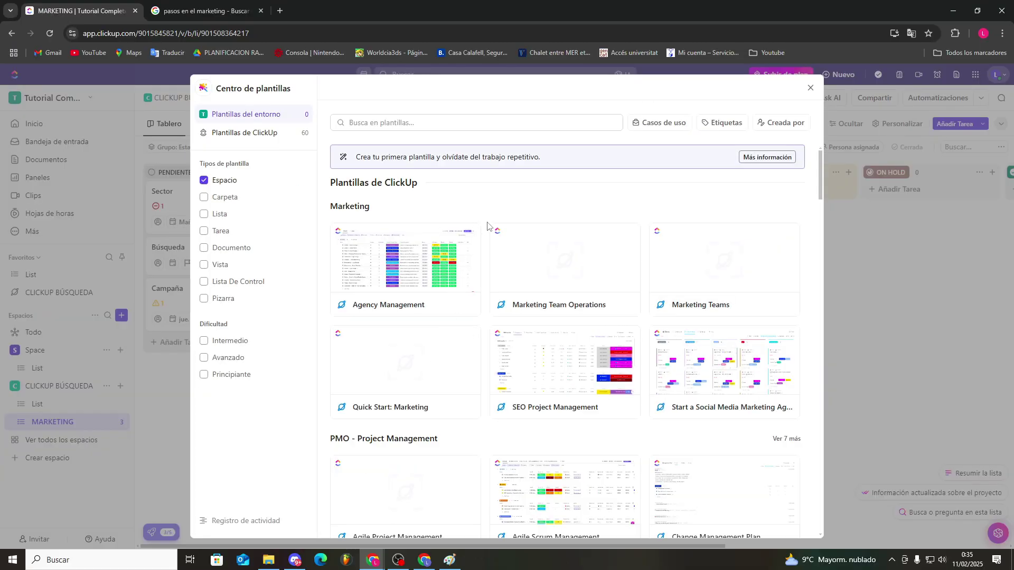
# Examine the template center's Casos de uso, Etiquetas and Creada por filters for the space templates
pyautogui.scroll(-1, 440, 224)
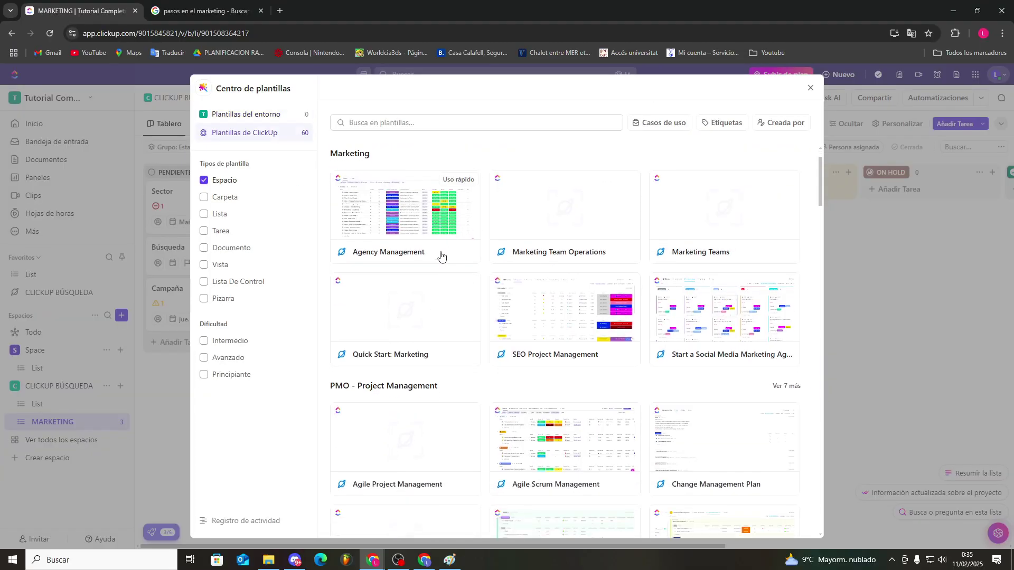
pyautogui.click(663, 129)
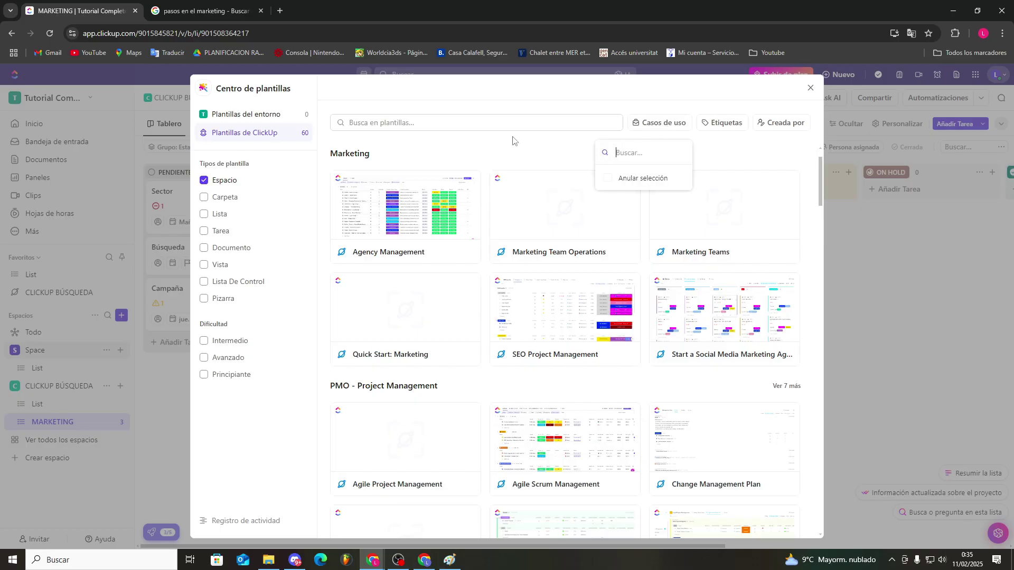
pyautogui.click(445, 125)
pyautogui.click(780, 127)
pyautogui.click(718, 128)
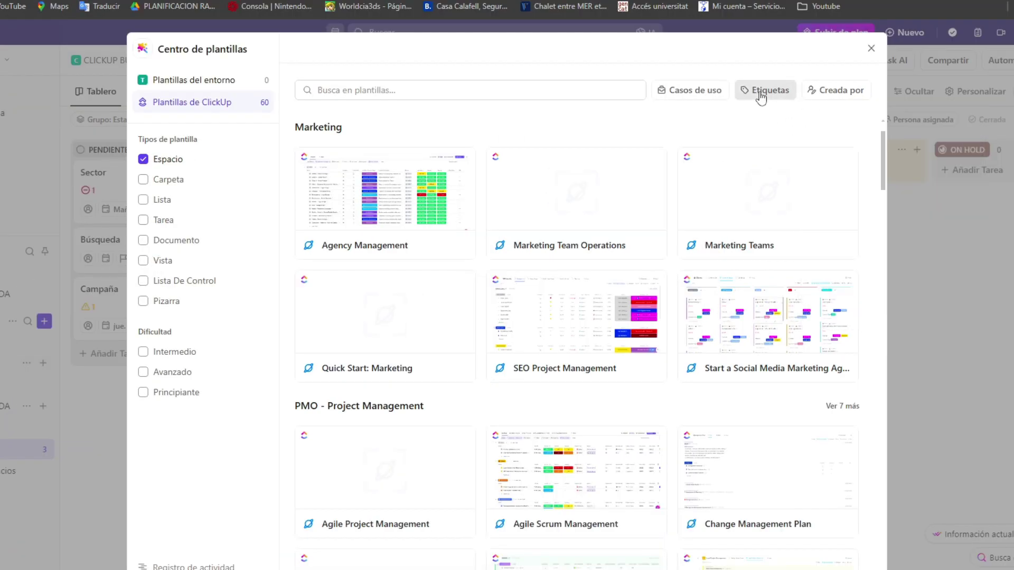
pyautogui.click(761, 97)
pyautogui.click(669, 132)
# Look through the space templates in the Marketing, PMO - Project Management and Engineering & Product categories
pyautogui.scroll(-2, 495, 197)
pyautogui.scroll(-6, 497, 214)
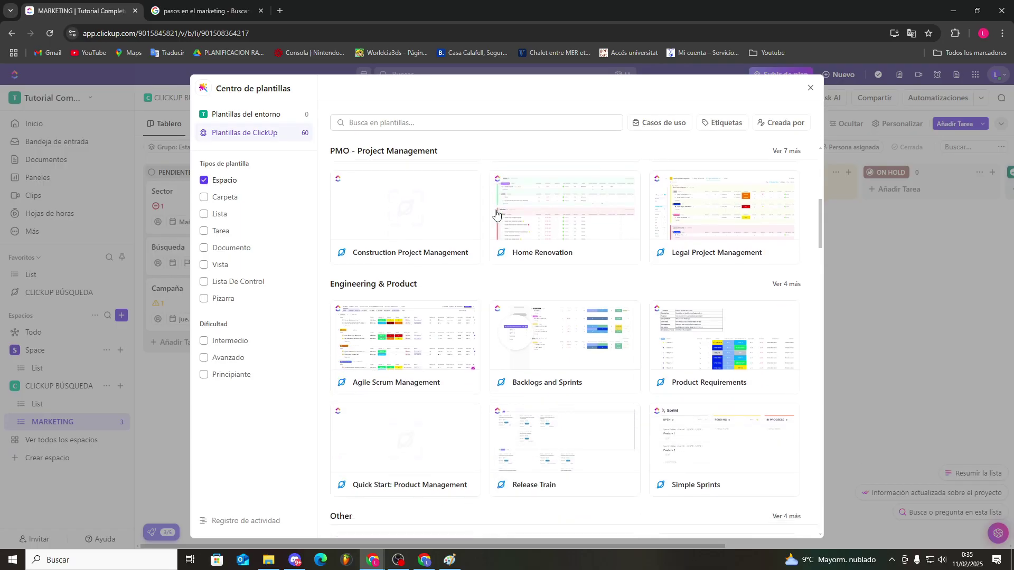
pyautogui.scroll(7, 494, 220)
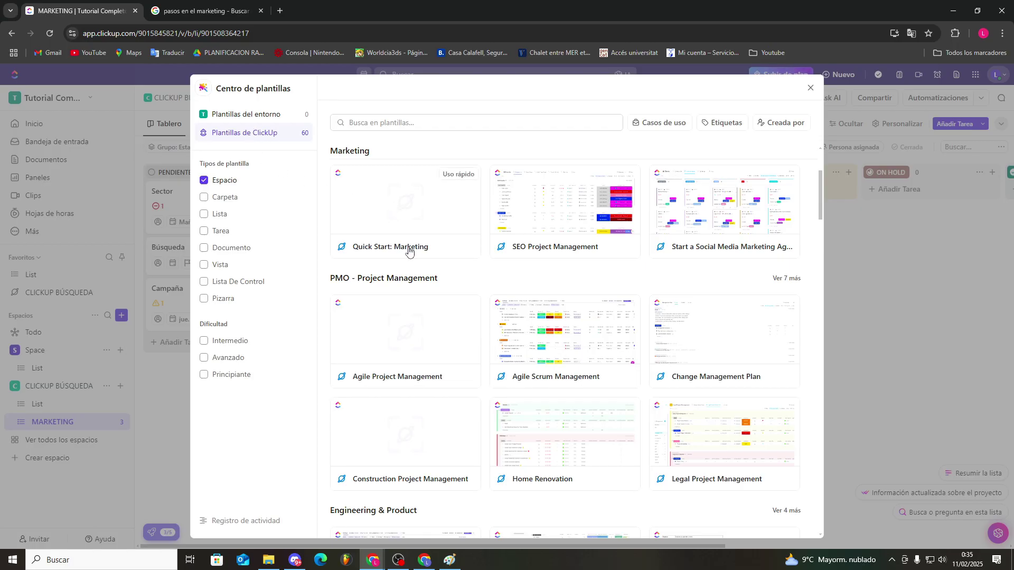
pyautogui.moveTo(392, 151); pyautogui.dragTo(349, 154)
pyautogui.click(380, 213)
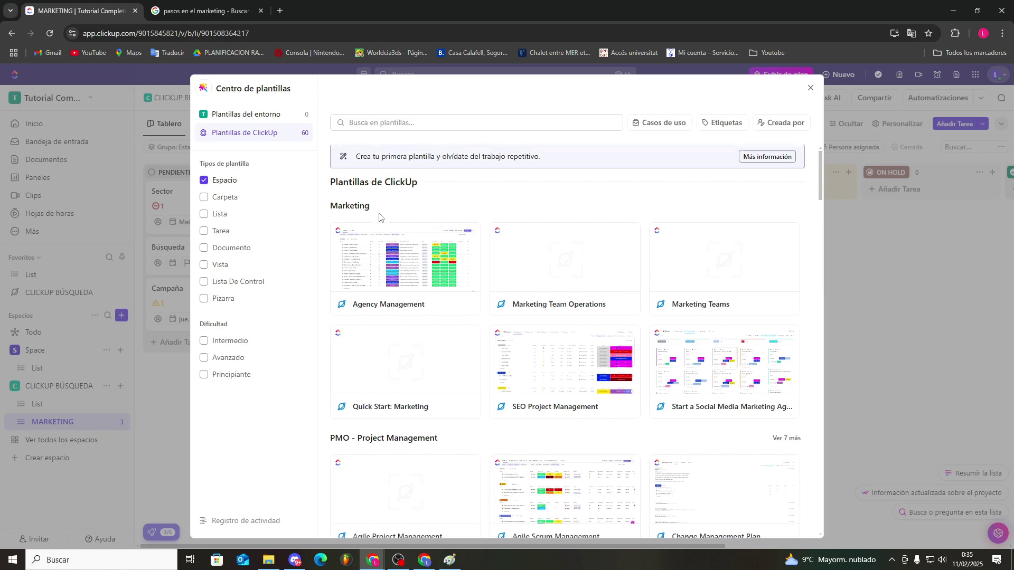
pyautogui.scroll(-4, 379, 218)
pyautogui.moveTo(446, 228); pyautogui.dragTo(356, 232)
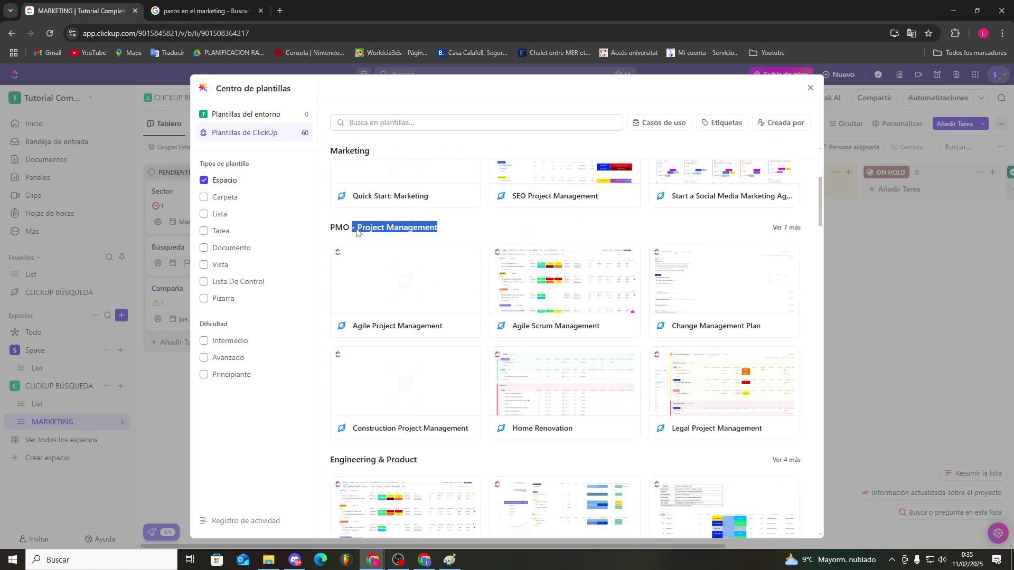
pyautogui.scroll(-3, 407, 269)
pyautogui.moveTo(446, 304); pyautogui.dragTo(331, 303)
pyautogui.click(332, 302)
pyautogui.scroll(-1, 338, 296)
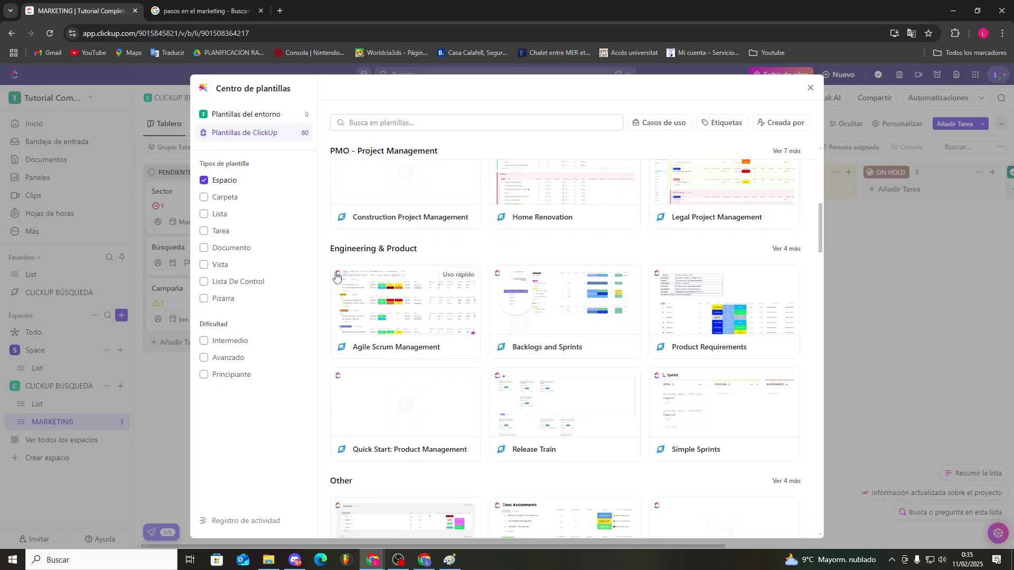
# Look through the Carpeta and Lista templates, and return the template type filter to Espacio
pyautogui.click(204, 197)
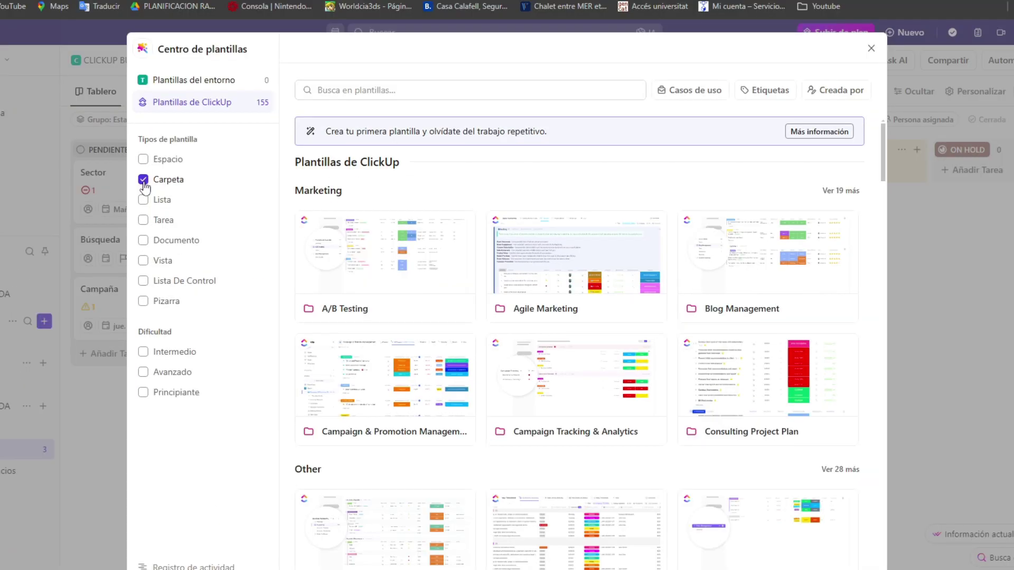
pyautogui.click(143, 200)
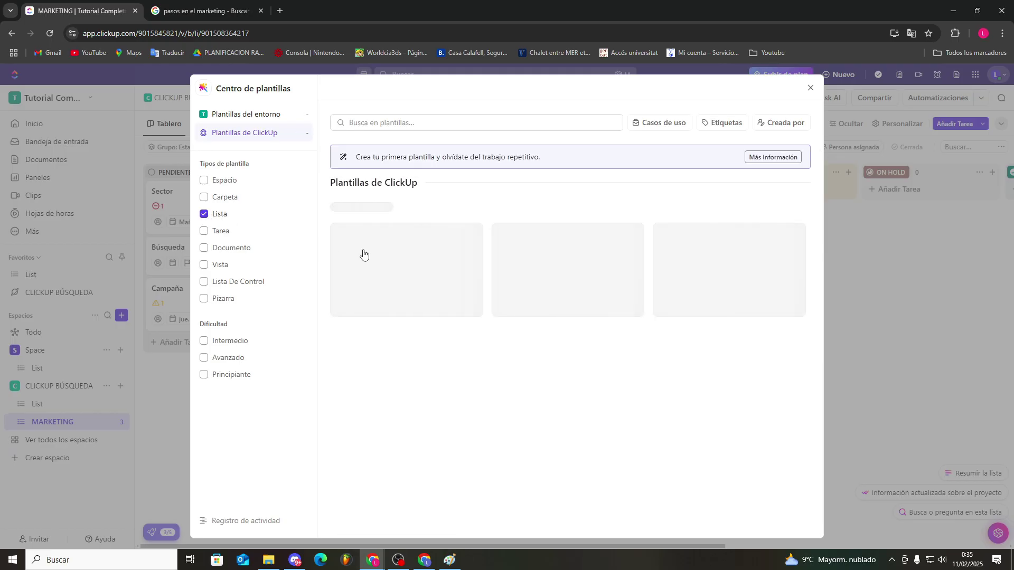
pyautogui.scroll(-3, 361, 249)
pyautogui.scroll(3, 317, 222)
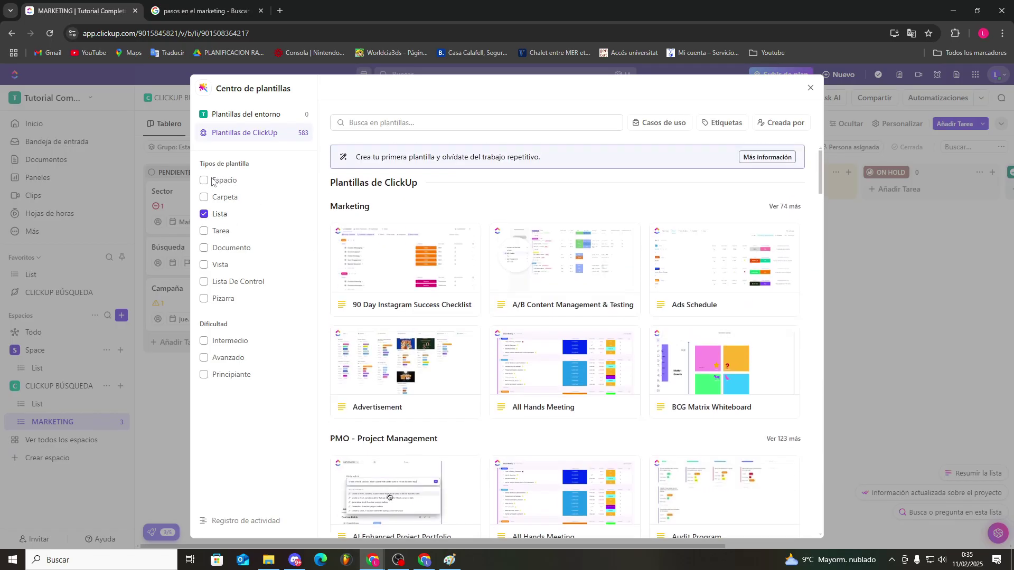
pyautogui.click(203, 214)
pyautogui.click(205, 182)
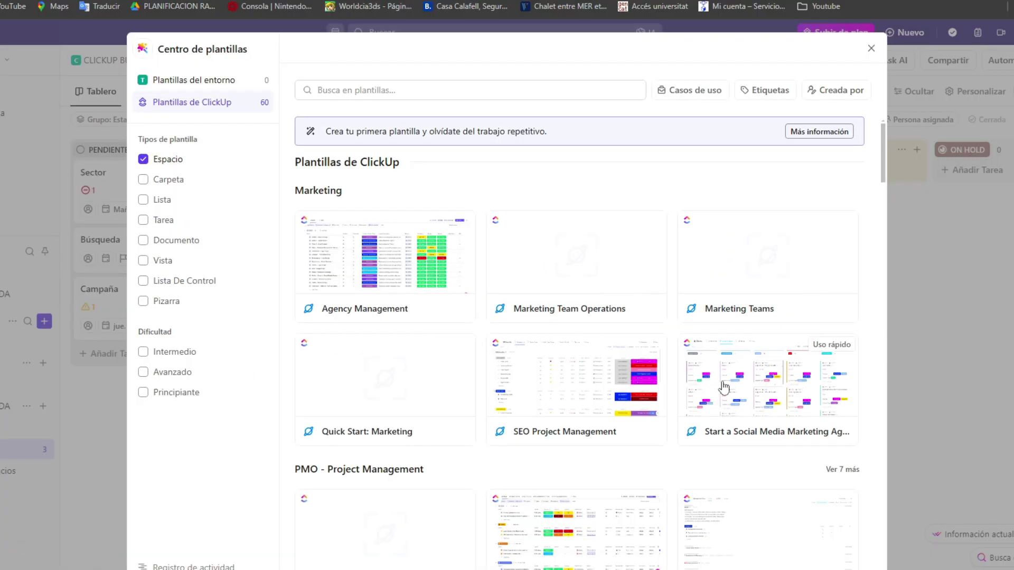
# Open the Start a Social Media Marketing Agency template and examine its status groups, ClickApps and view types
pyautogui.click(724, 389)
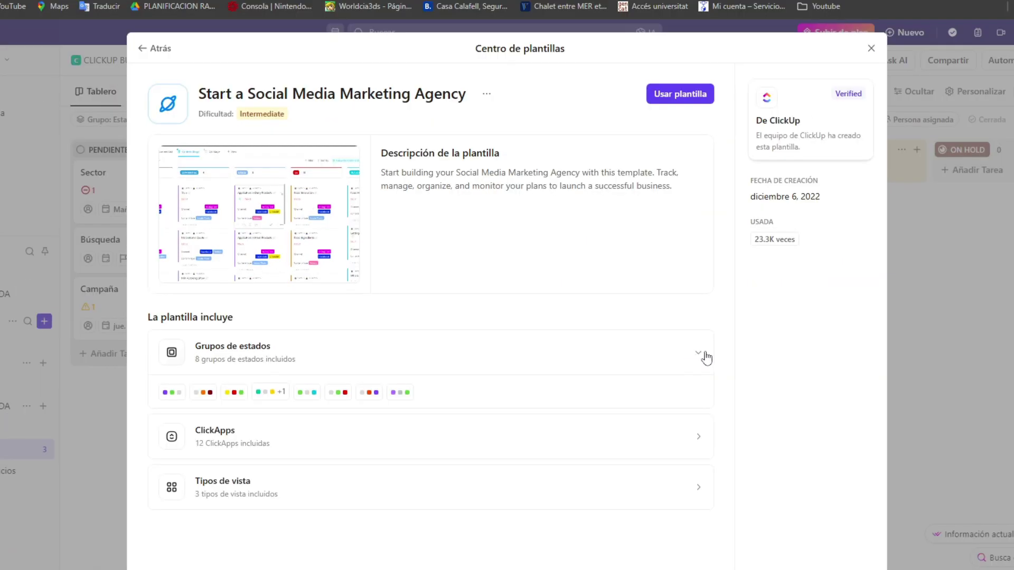
pyautogui.click(653, 418)
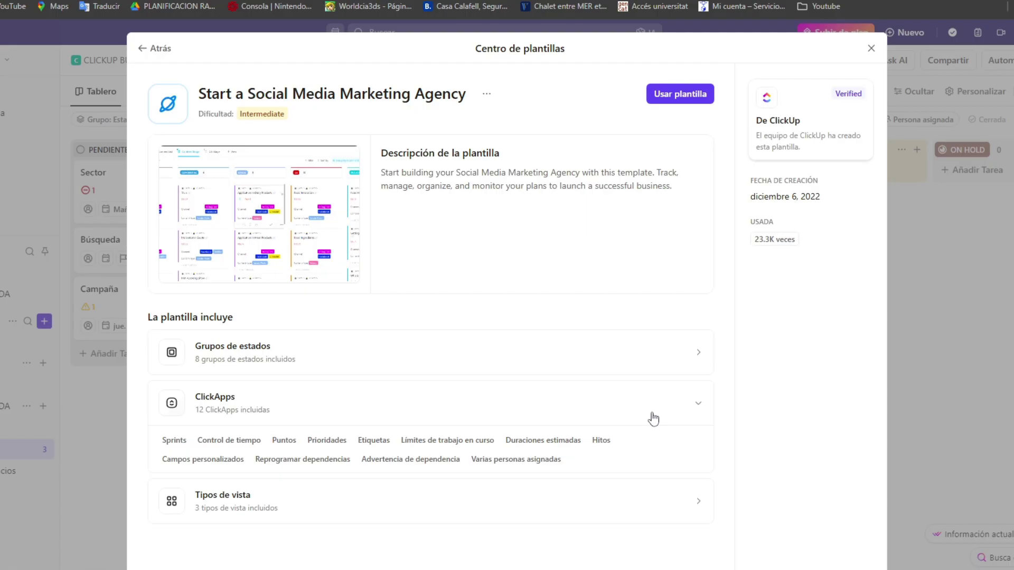
pyautogui.click(654, 419)
pyautogui.click(584, 458)
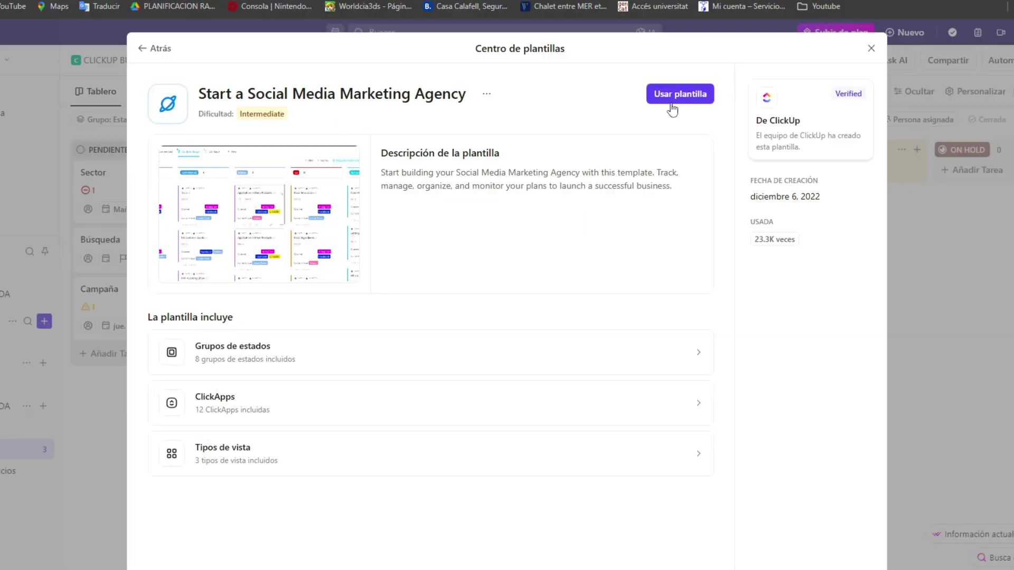
# Create a space named Social Marketing from the template, importing everything, keeping dates as they are and excluding archived tasks
pyautogui.click(650, 128)
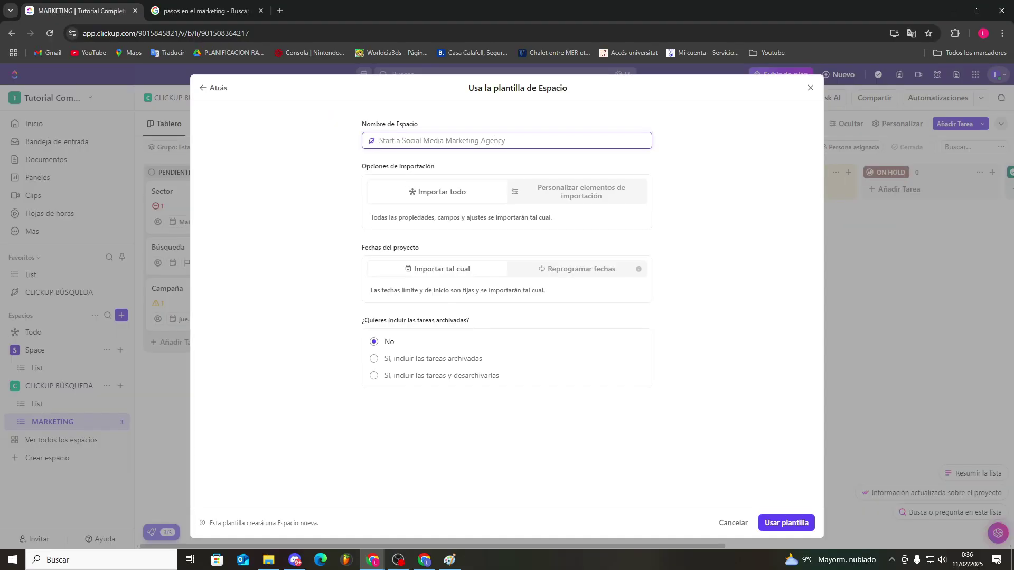
pyautogui.write('Social Marketing')
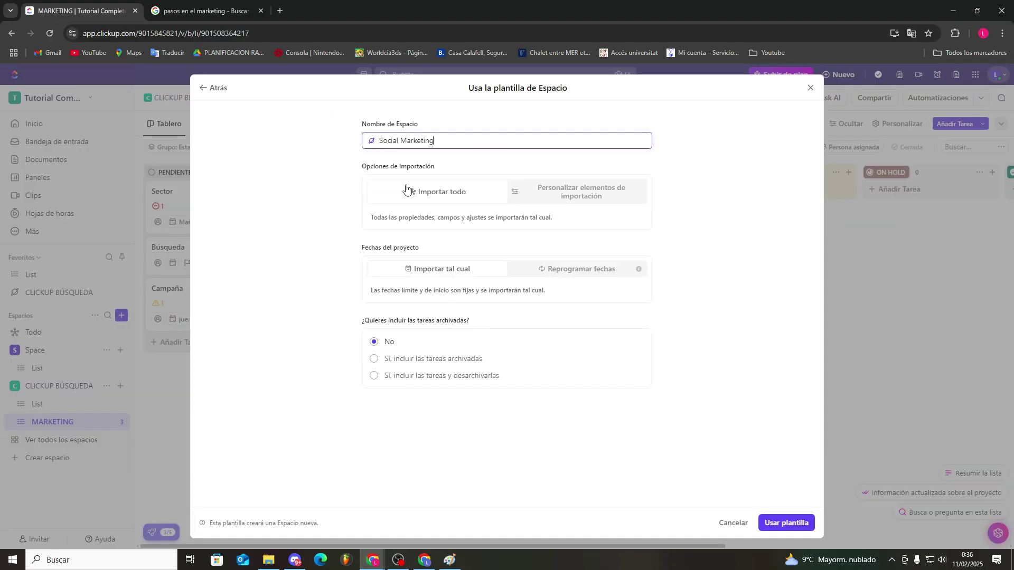
pyautogui.click(524, 192)
pyautogui.click(450, 198)
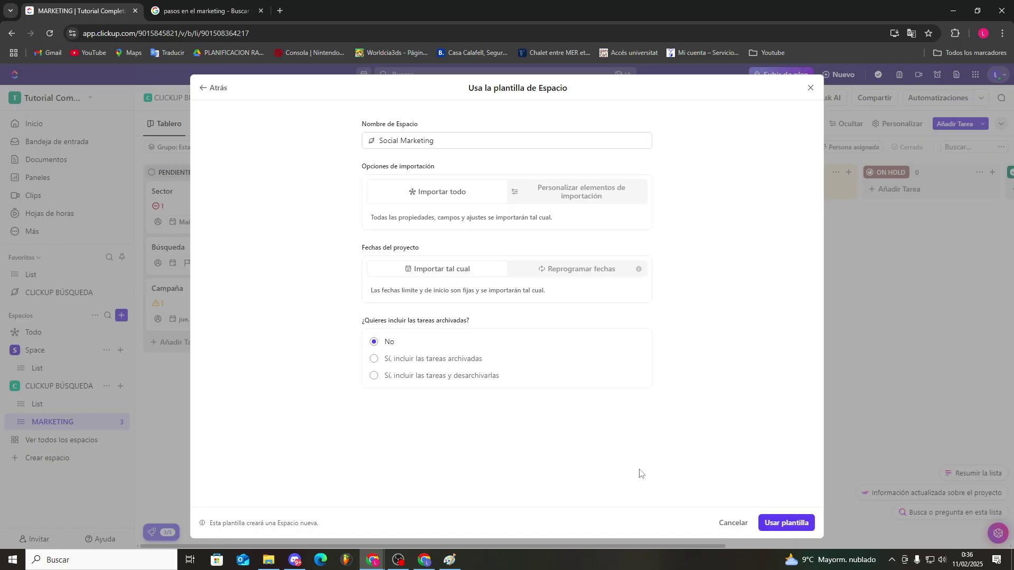
pyautogui.click(786, 523)
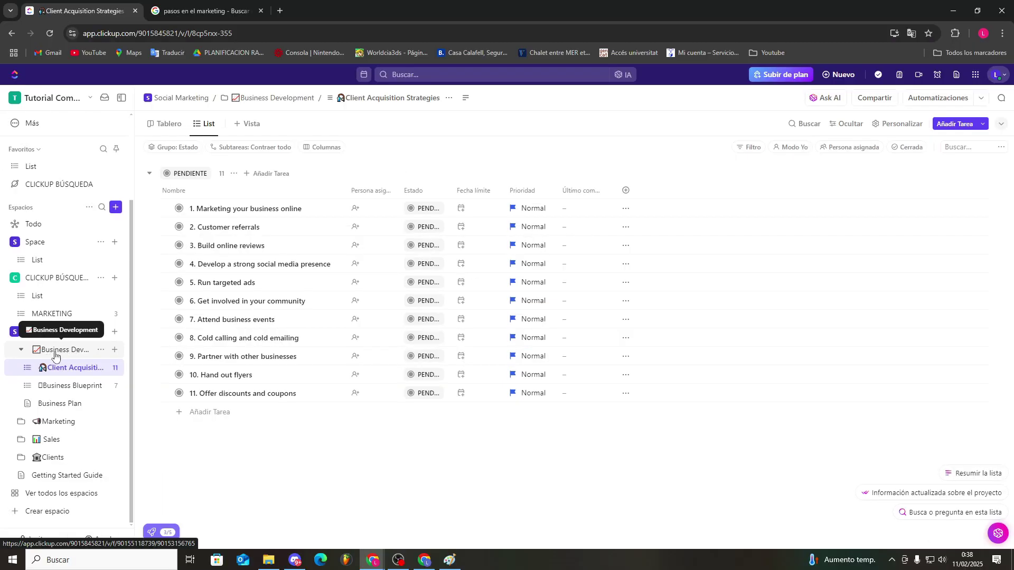
# Examine the Social Marketing space's Business Development folder, its Client Acquisition Strategies list and the Marketing folder
pyautogui.click(55, 351)
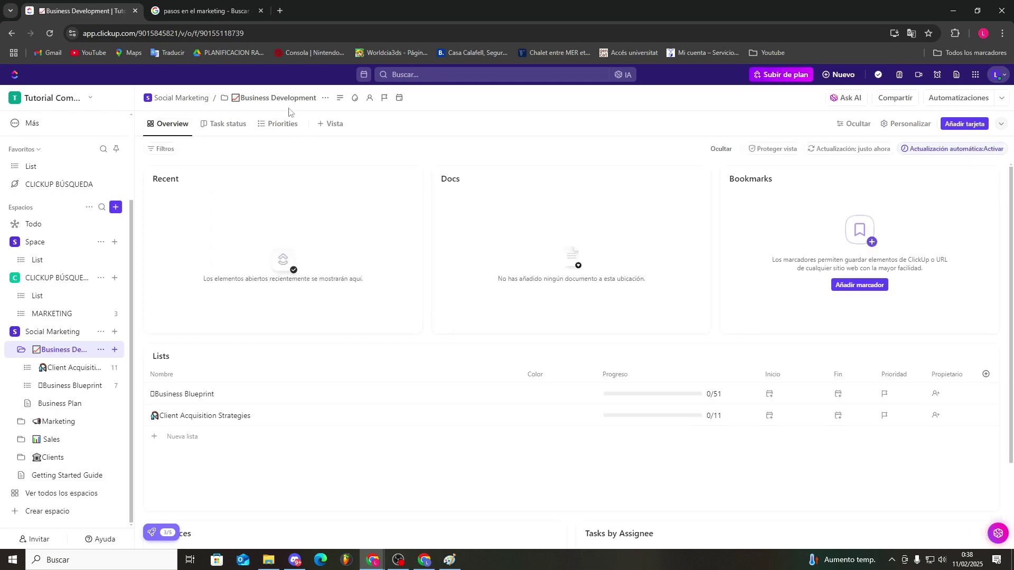
pyautogui.click(73, 376)
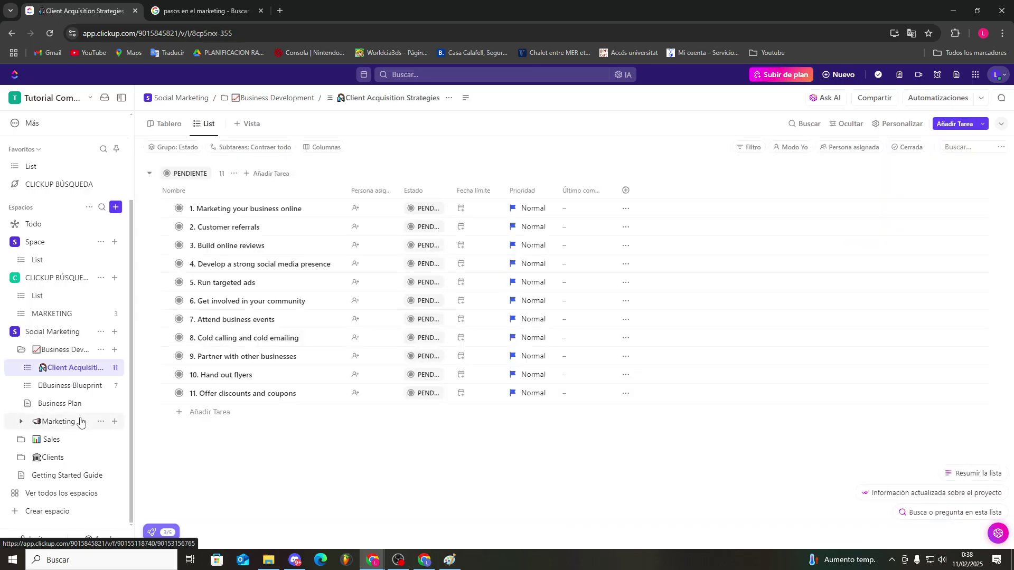
pyautogui.click(58, 421)
pyautogui.scroll(-1, 58, 422)
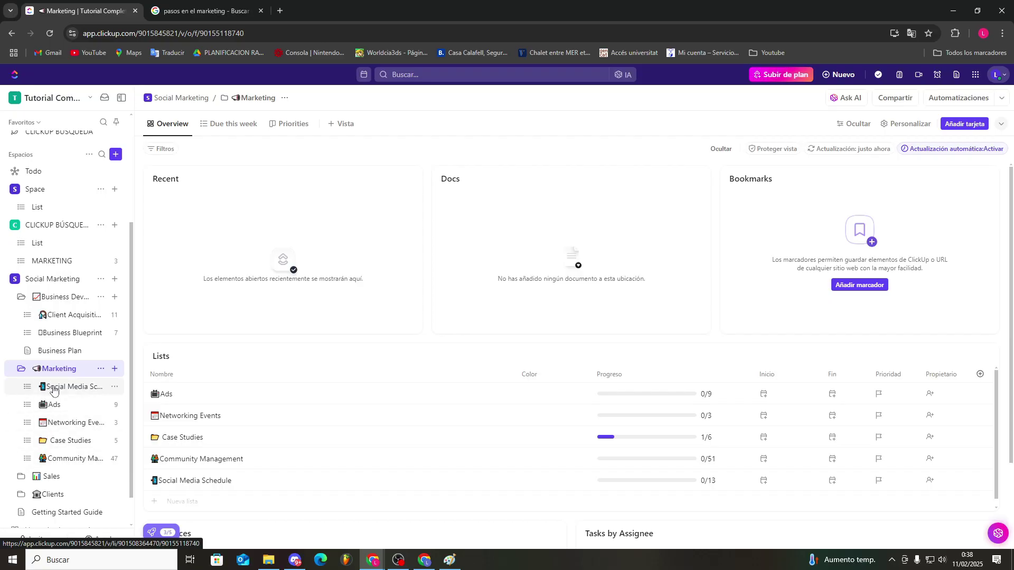
# Look over the remaining folders and lists in the Social Marketing space
pyautogui.scroll(-1, 55, 444)
pyautogui.click(51, 439)
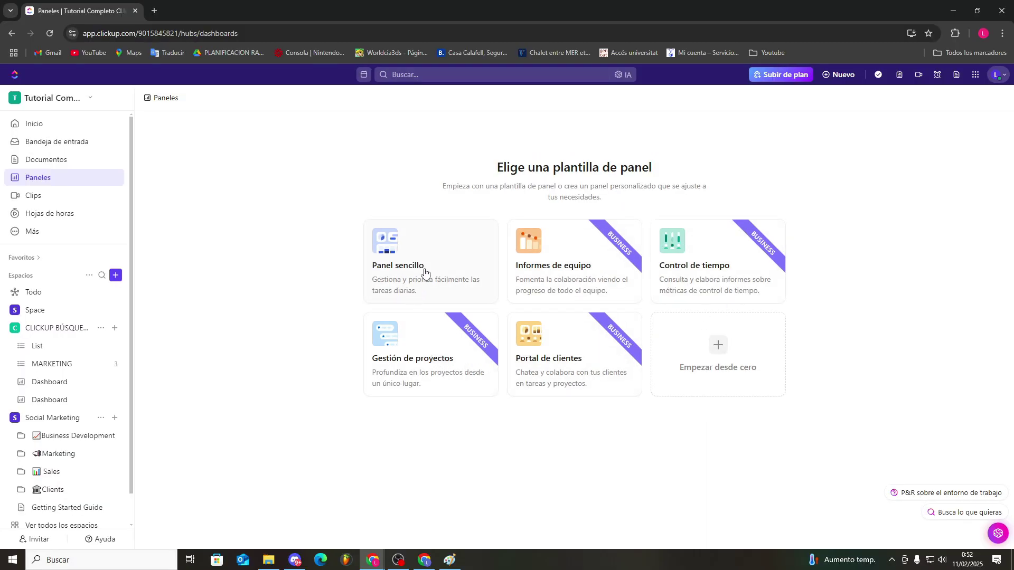
# Create a dashboard from the Panel sencillo template with only the Social Marketing space as its data source
pyautogui.click(424, 272)
pyautogui.click(455, 326)
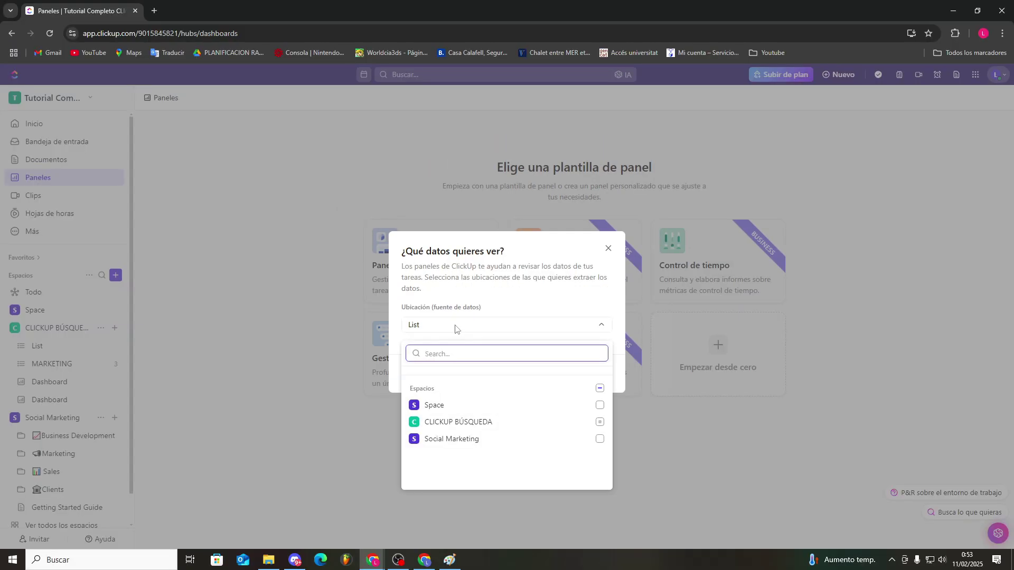
pyautogui.click(476, 422)
pyautogui.click(493, 437)
pyautogui.click(450, 472)
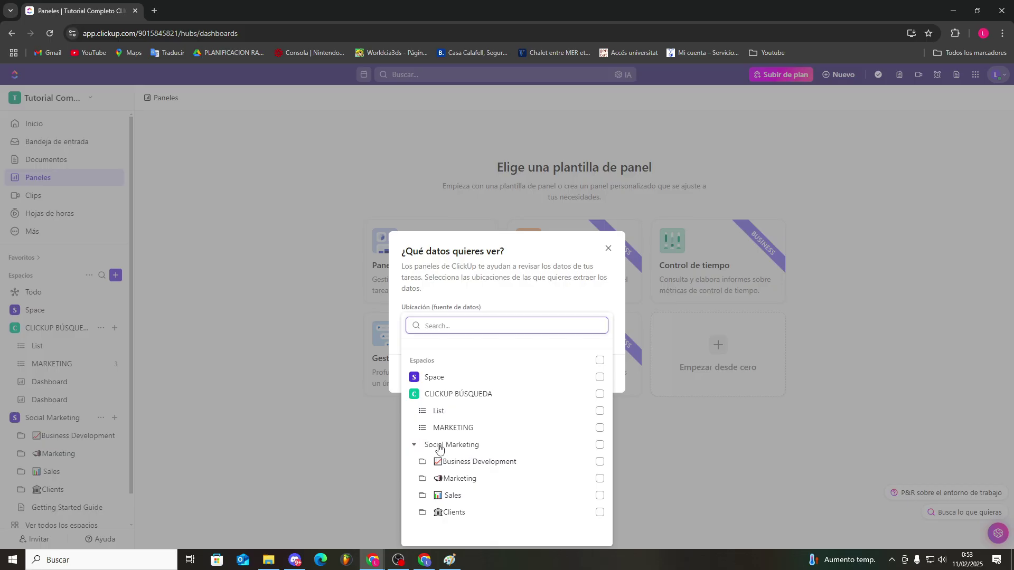
pyautogui.click(590, 450)
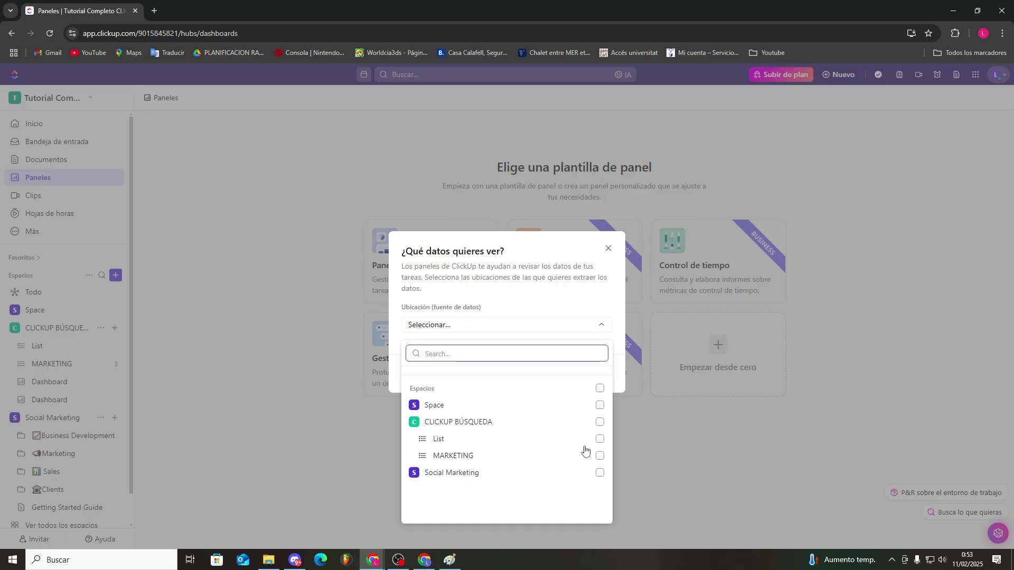
pyautogui.click(600, 473)
pyautogui.click(525, 297)
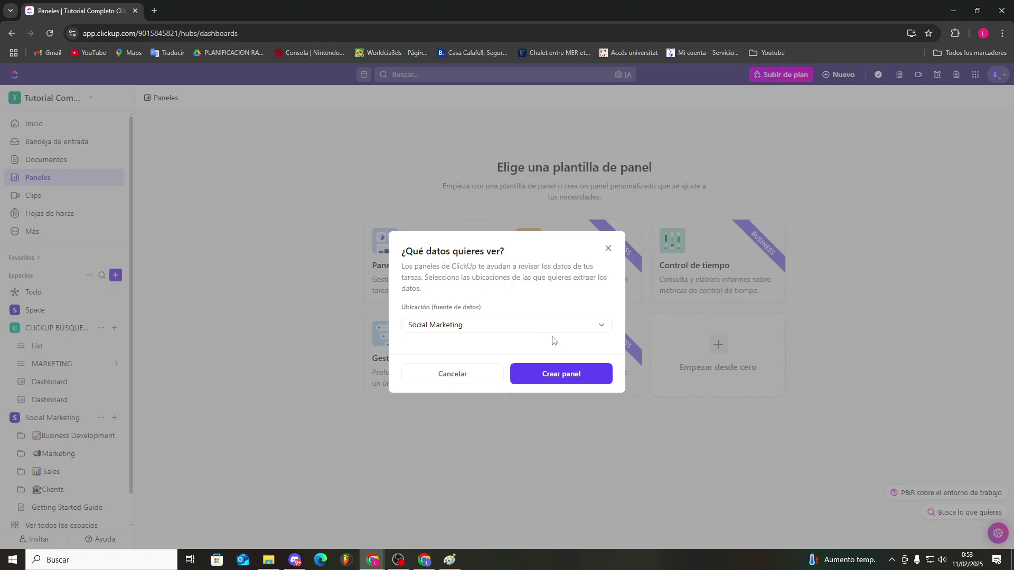
pyautogui.click(573, 372)
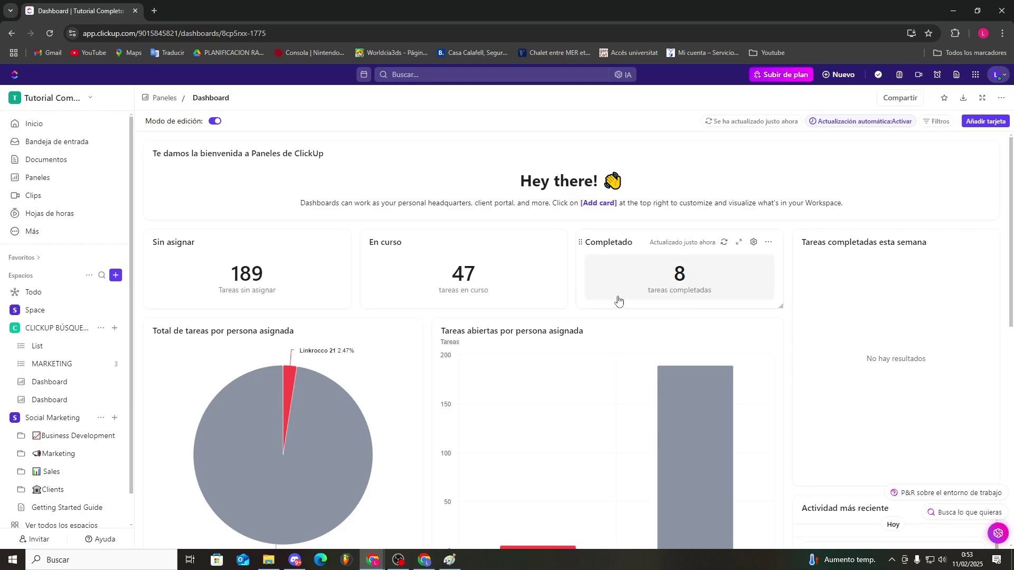
# Examine the new dashboard's tasks-by-assignee charts, workload by status and list of due or overdue tasks
pyautogui.scroll(-2, 404, 331)
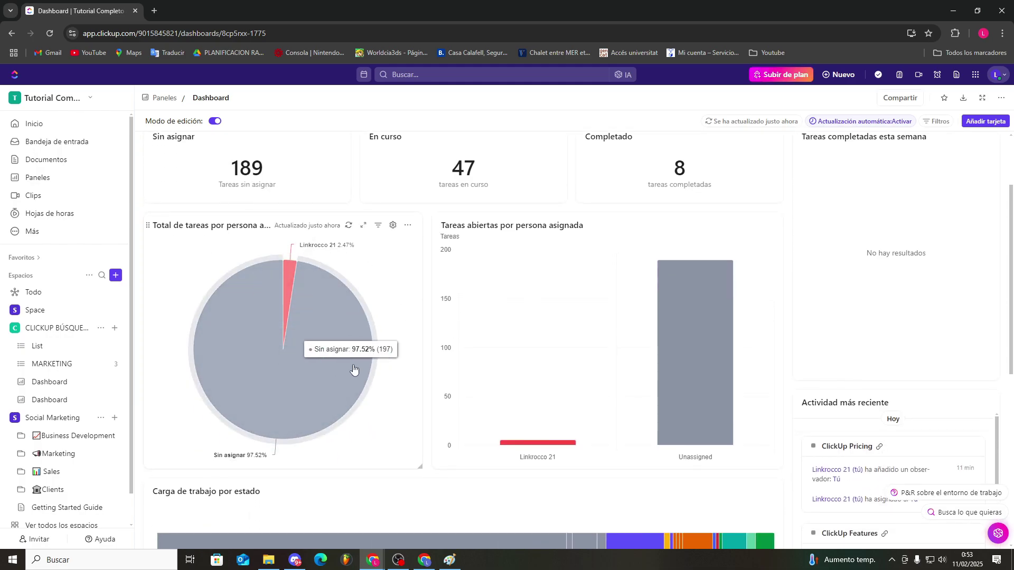
pyautogui.moveTo(295, 263)
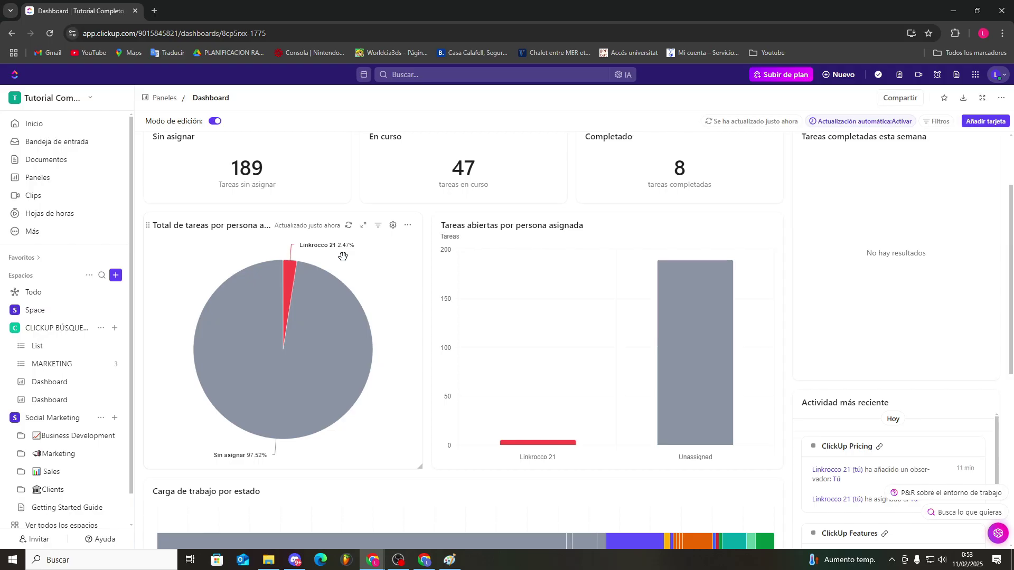
pyautogui.moveTo(277, 341)
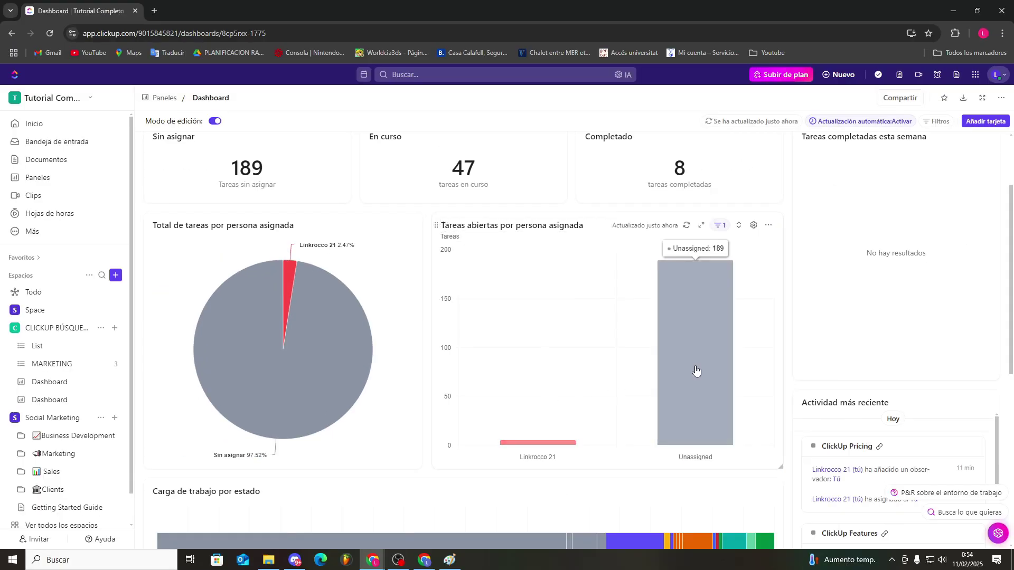
pyautogui.scroll(-5, 505, 356)
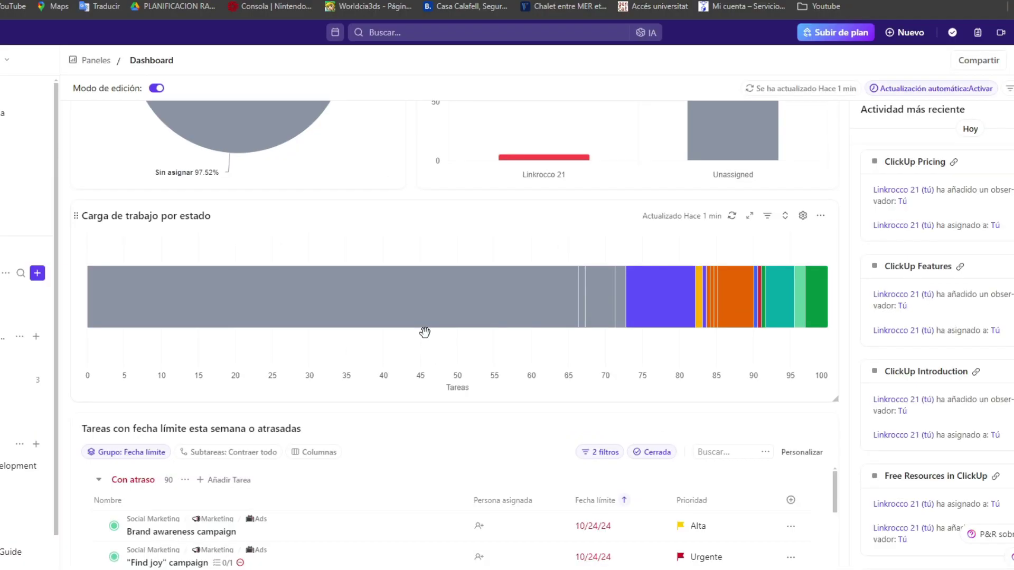
pyautogui.scroll(-2, 425, 332)
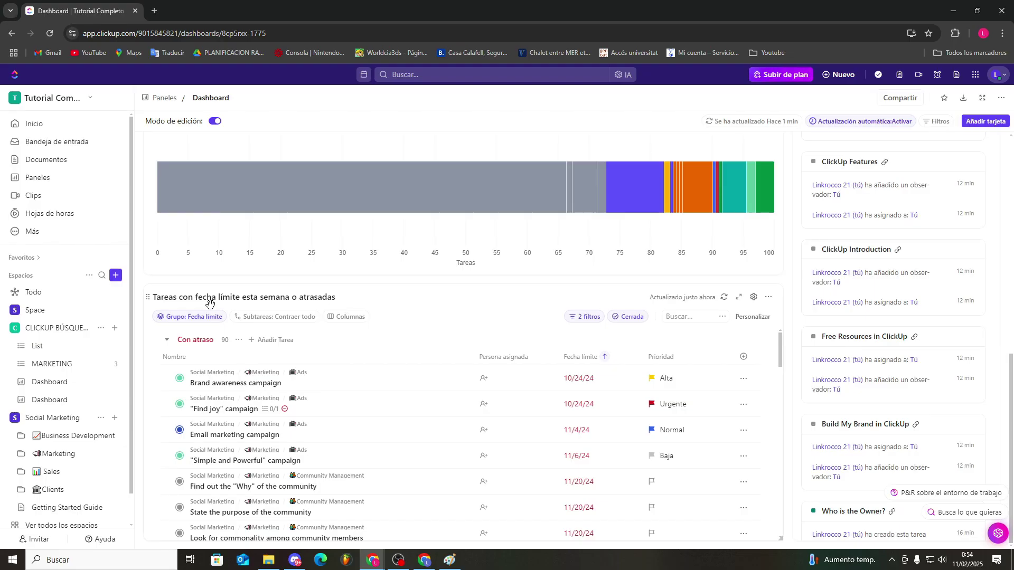
pyautogui.moveTo(154, 299); pyautogui.dragTo(342, 298)
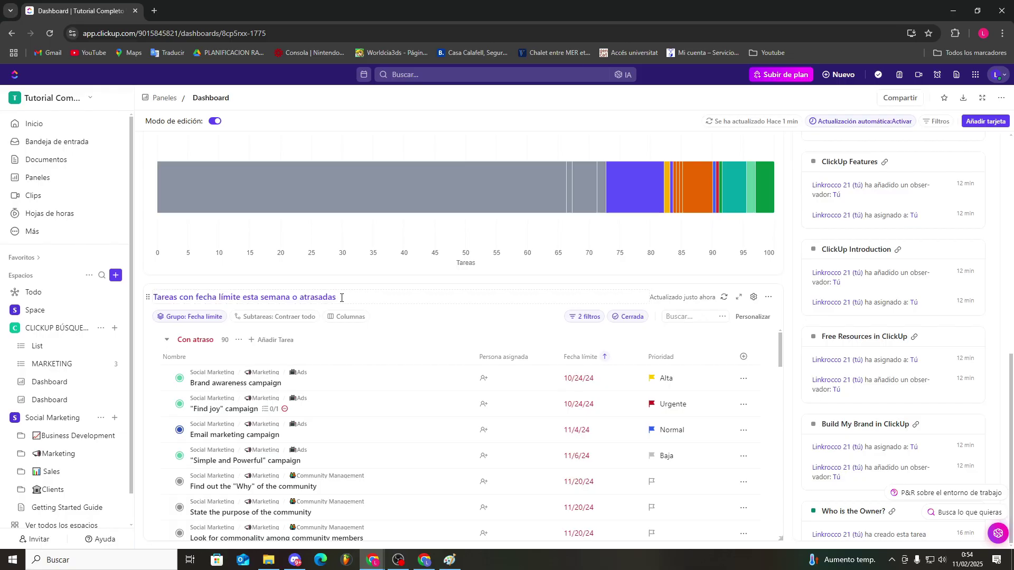
pyautogui.scroll(-10, 403, 350)
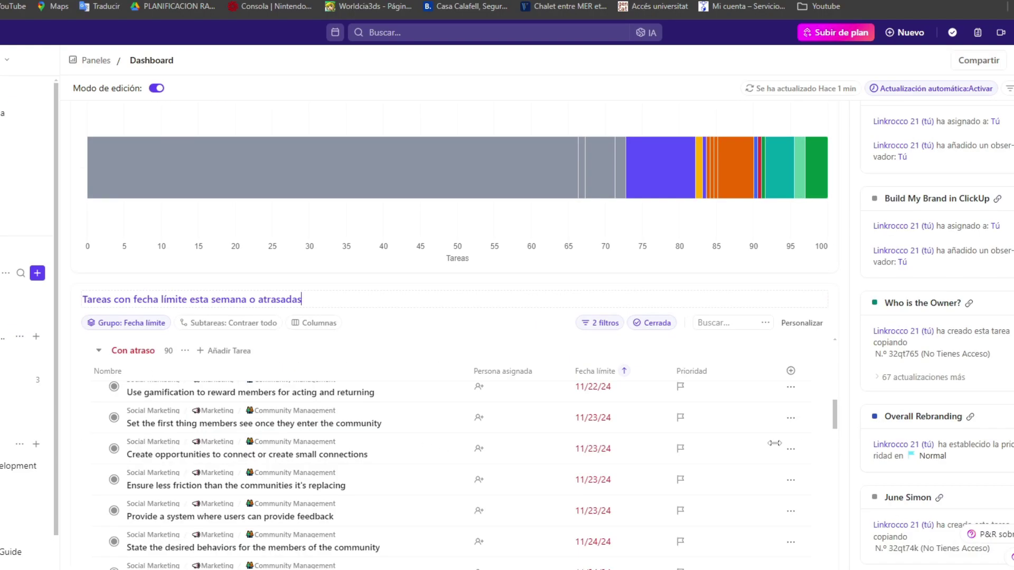
pyautogui.scroll(-5, 581, 420)
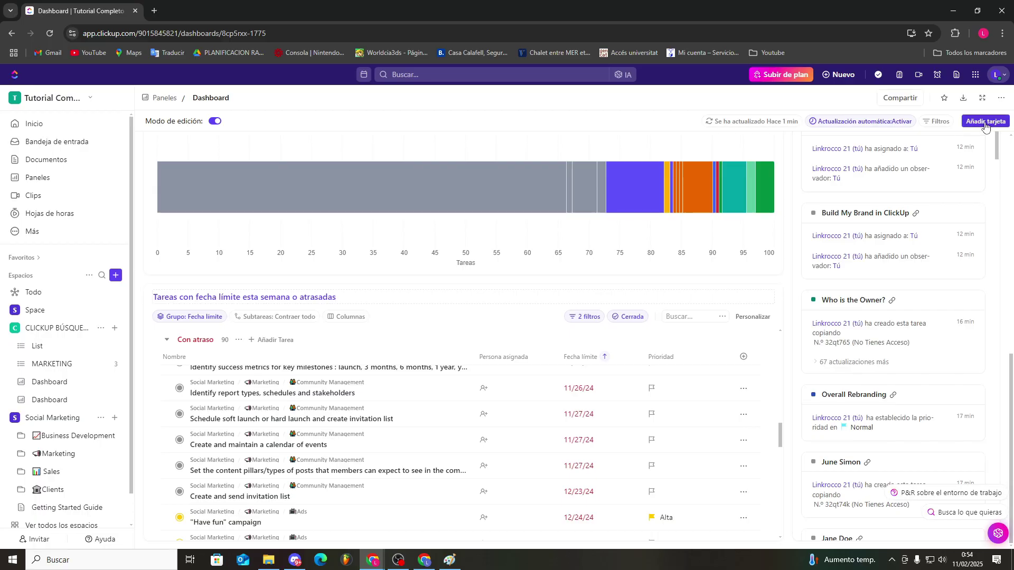
# Browse the dashboard card gallery, including the Destacados, Personalizado and Asignados categories and the Cálculo card
pyautogui.click(973, 122)
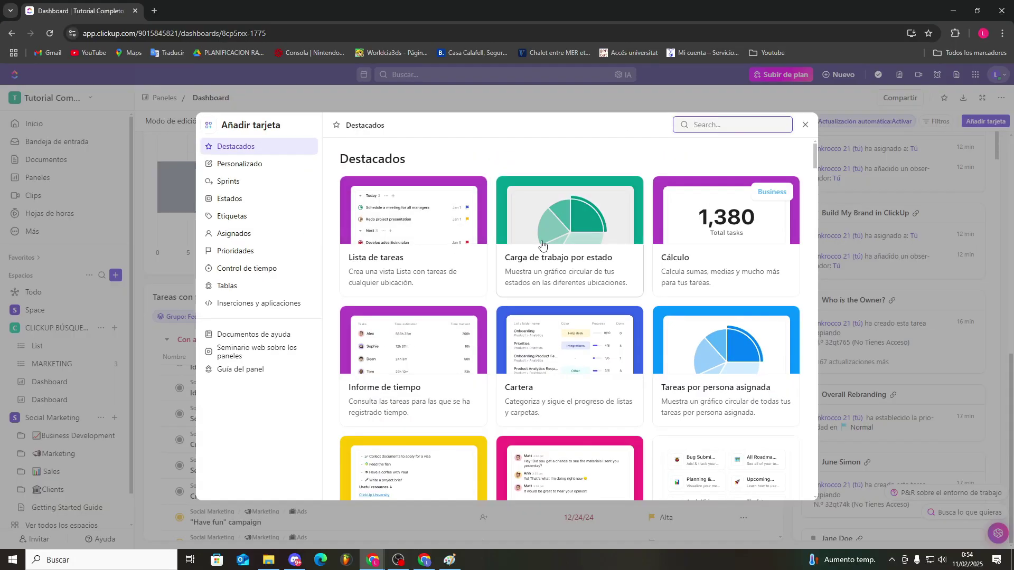
pyautogui.scroll(-1, 589, 267)
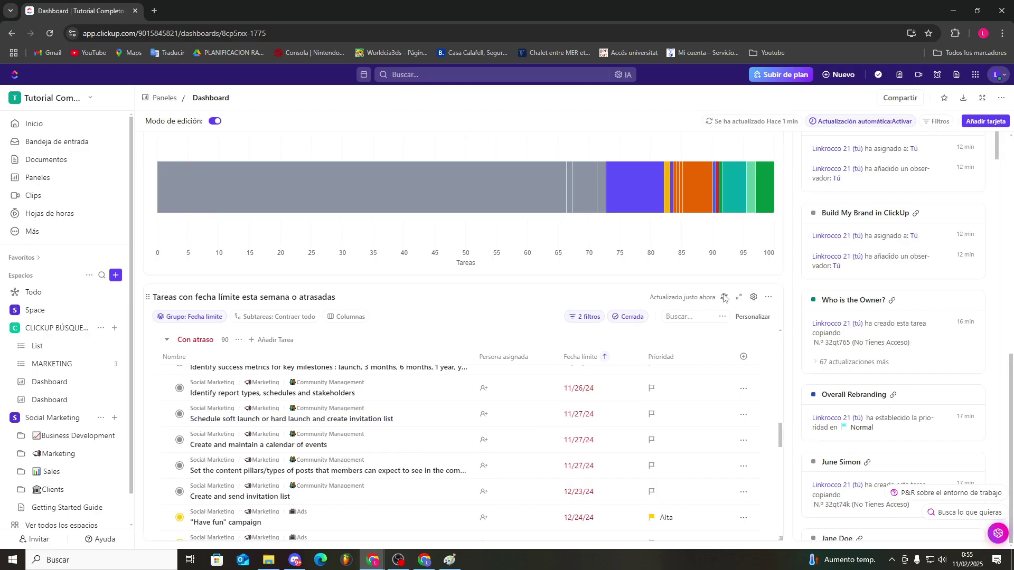
pyautogui.click(967, 120)
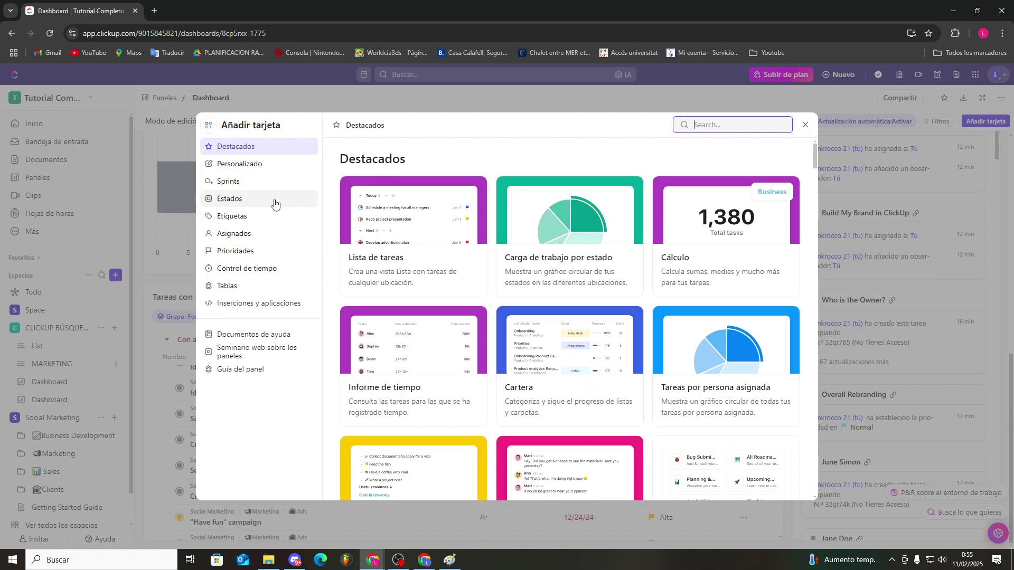
pyautogui.click(250, 168)
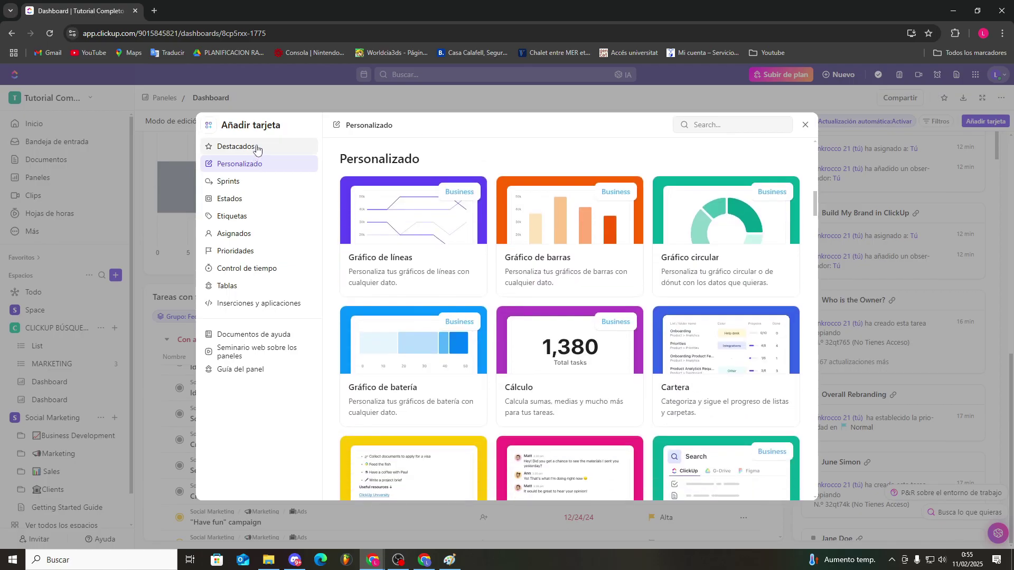
pyautogui.click(257, 149)
pyautogui.click(249, 234)
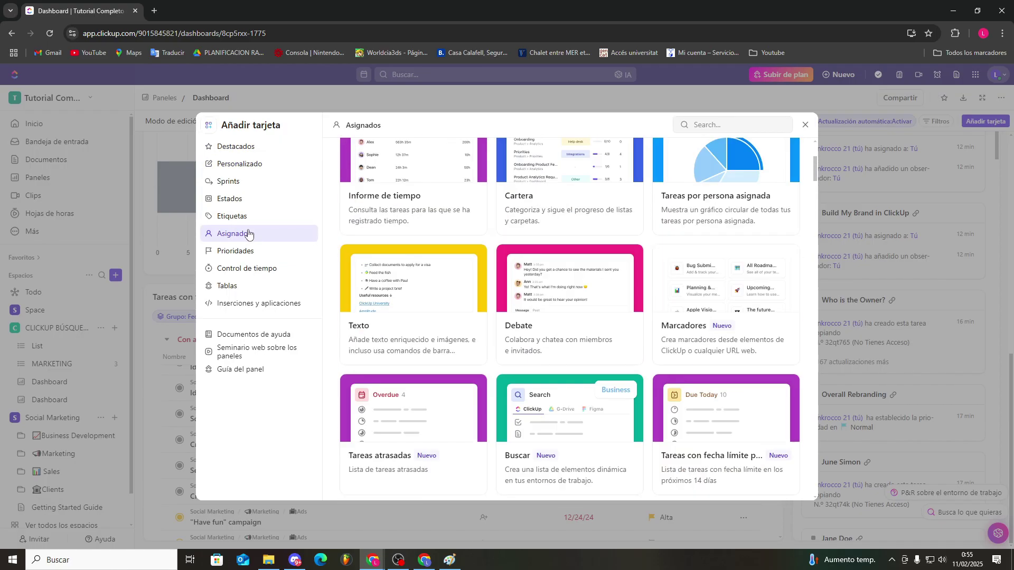
pyautogui.click(214, 147)
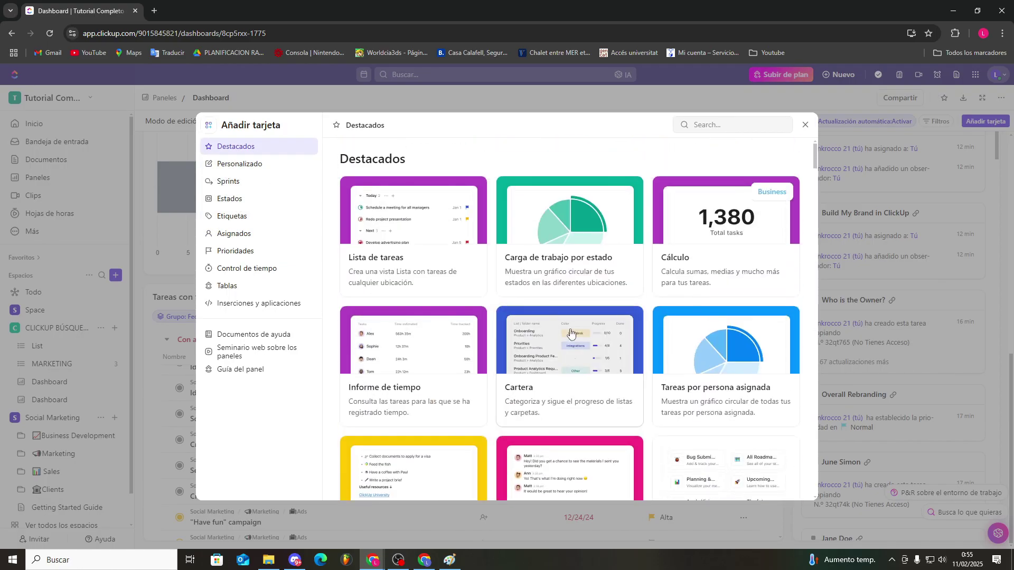
pyautogui.scroll(-1, 589, 338)
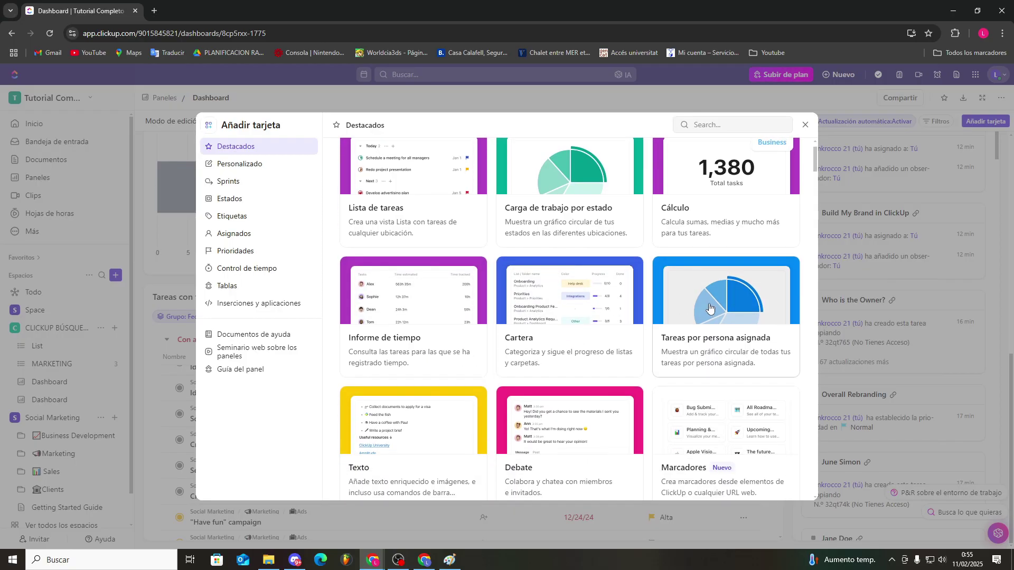
pyautogui.scroll(1, 709, 308)
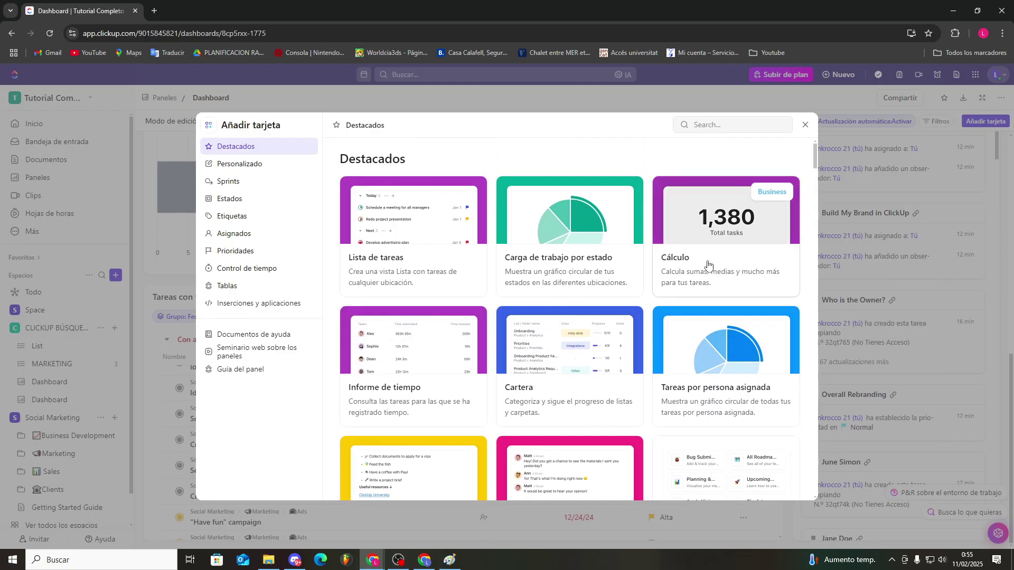
pyautogui.click(753, 285)
pyautogui.click(313, 220)
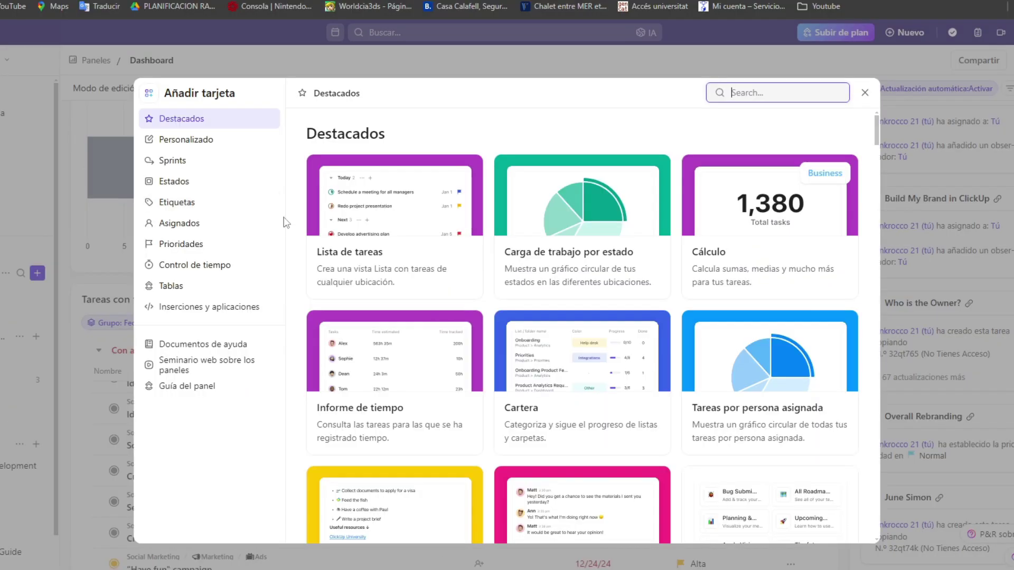
# Add an Informe de tiempo card to the dashboard, keeping its default name and the Esta semana time range
pyautogui.scroll(-1, 566, 324)
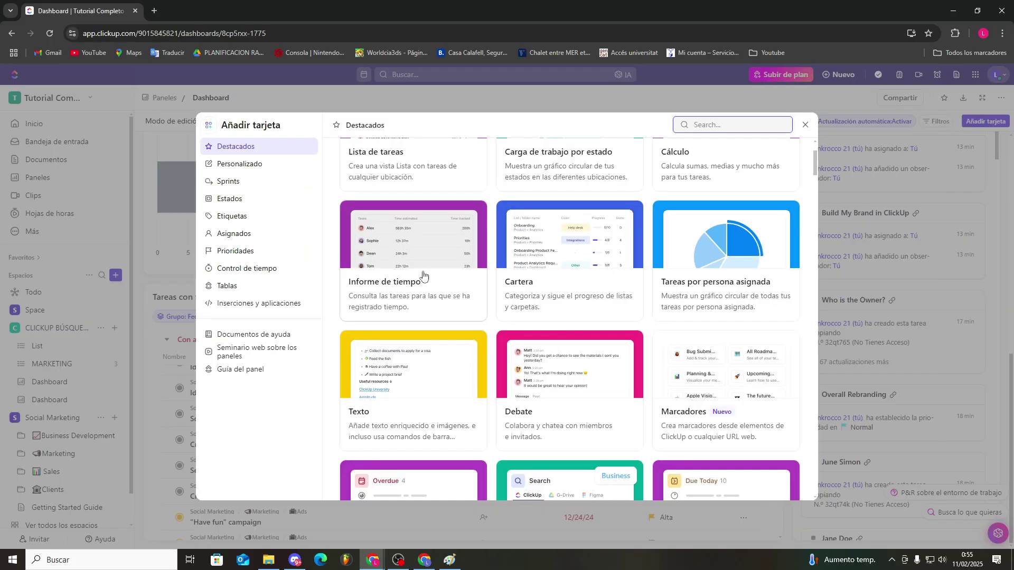
pyautogui.click(429, 276)
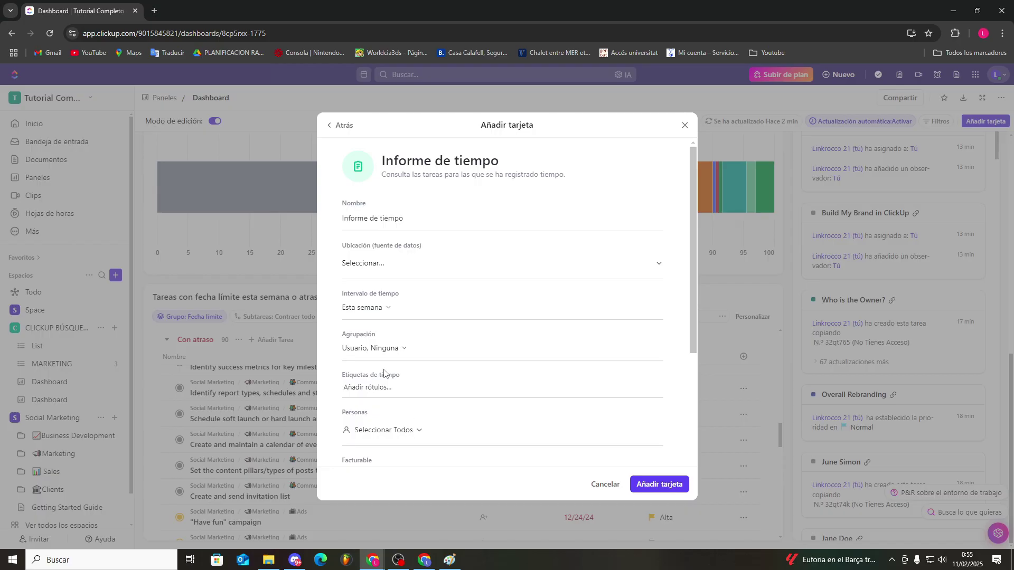
pyautogui.moveTo(407, 218); pyautogui.dragTo(337, 219)
pyautogui.click(457, 218)
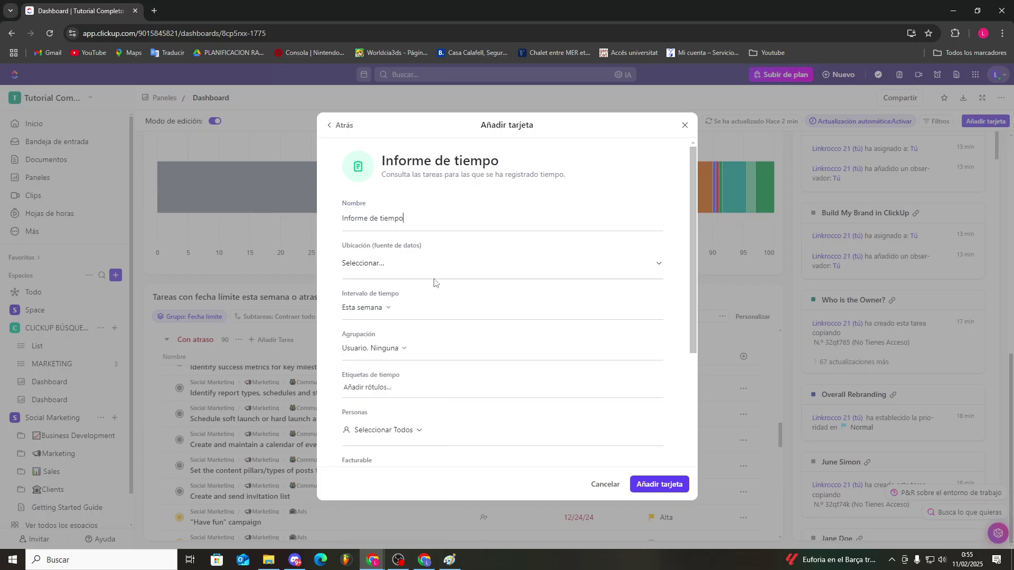
pyautogui.click(651, 484)
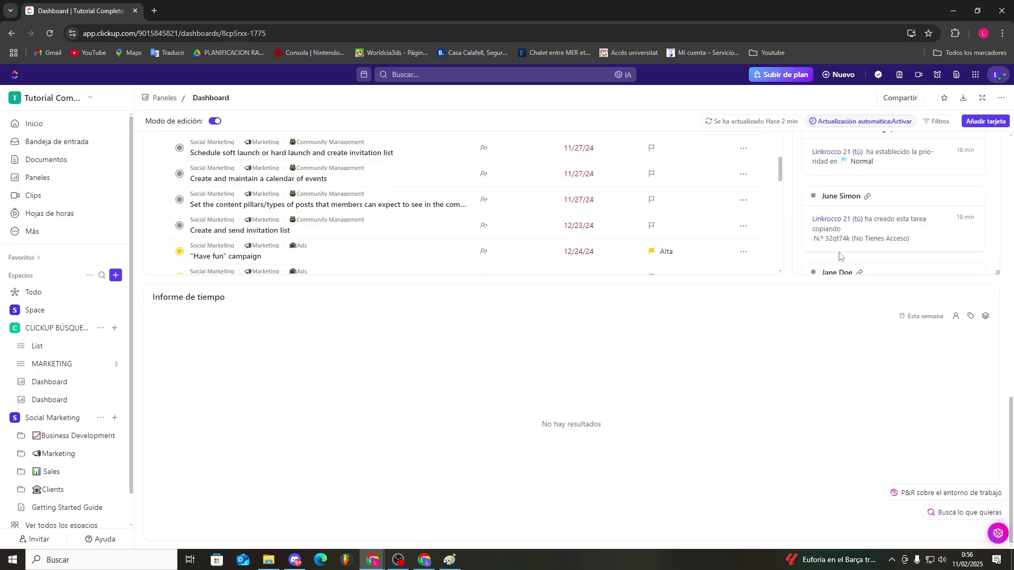
# Add the battery-chart version of the Uso de etiquetas card from the Etiquetas category to the dashboard
pyautogui.click(982, 123)
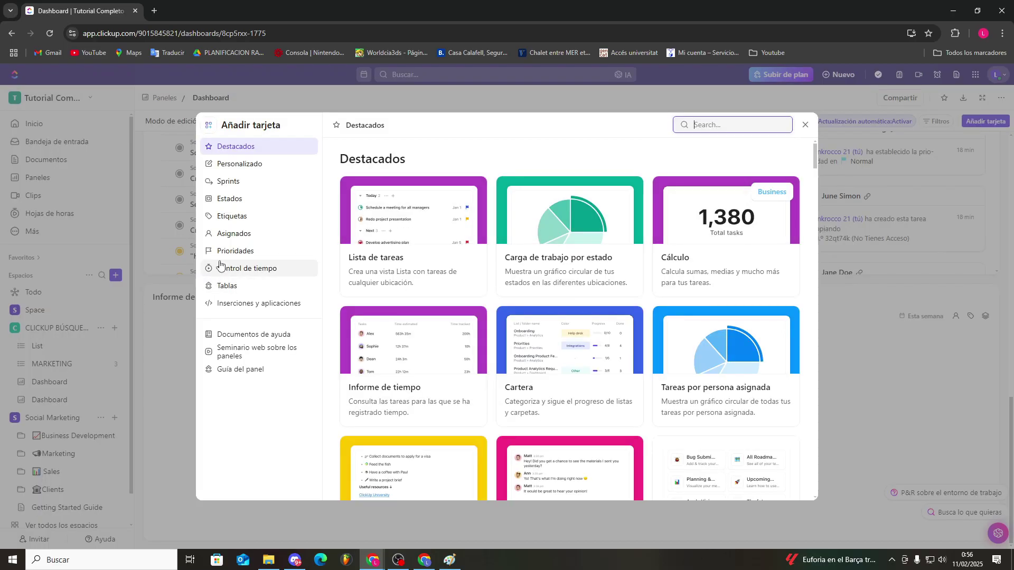
pyautogui.click(234, 220)
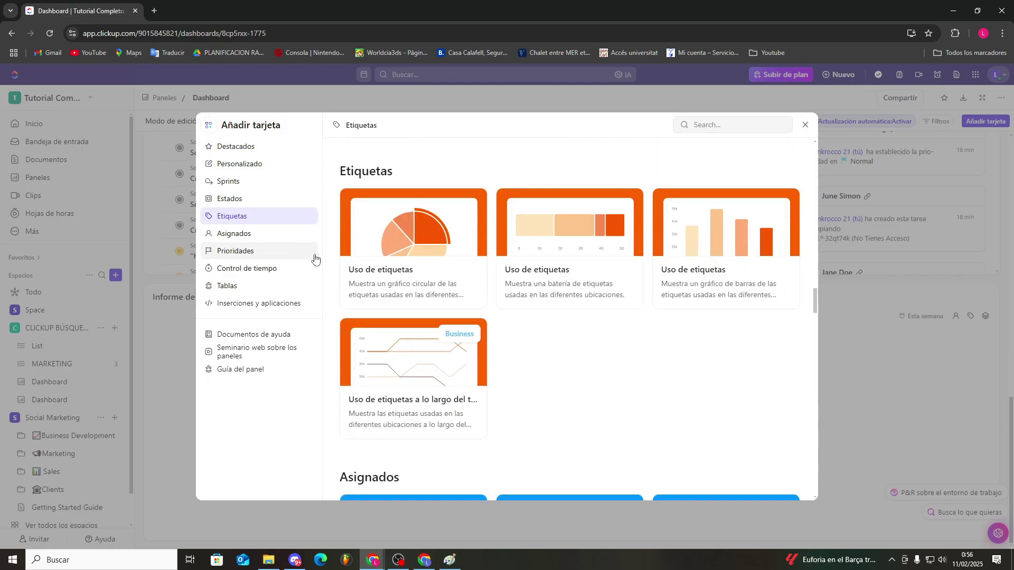
pyautogui.click(563, 258)
pyautogui.click(660, 485)
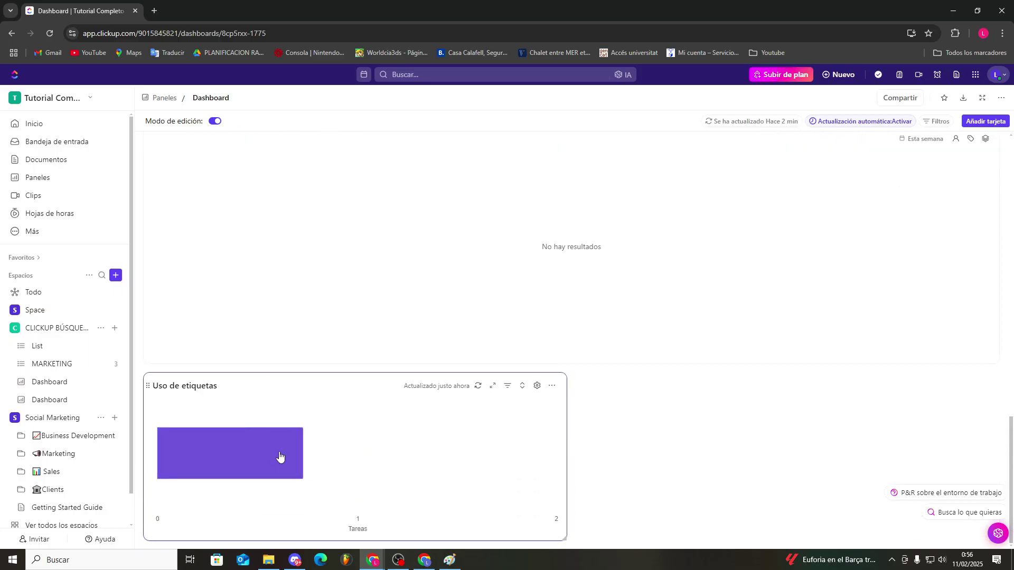
# Examine the Uso de etiquetas chart, then look back over the dashboard's workload, overdue tasks and recent activity
pyautogui.moveTo(307, 454)
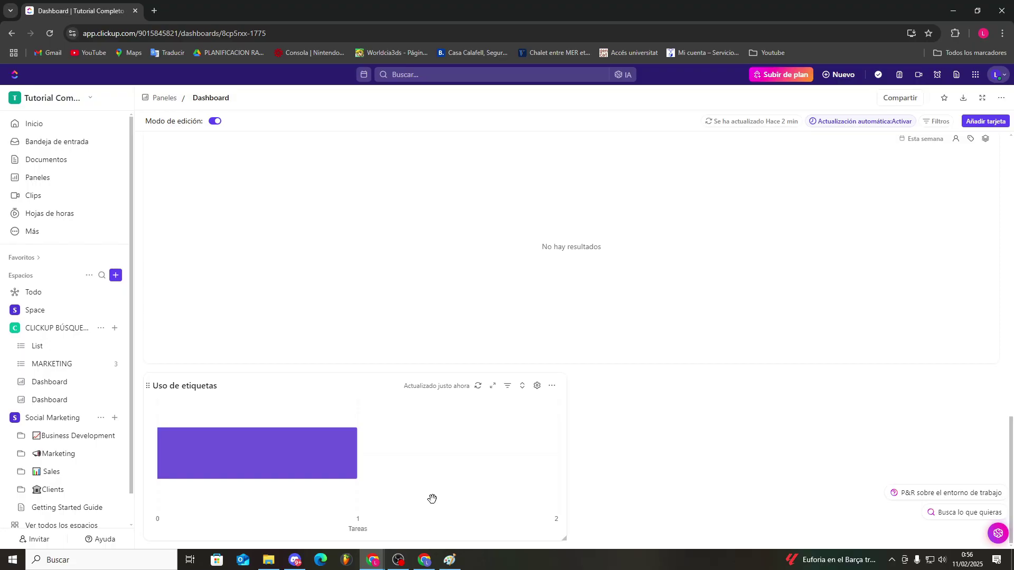
pyautogui.scroll(15, 432, 499)
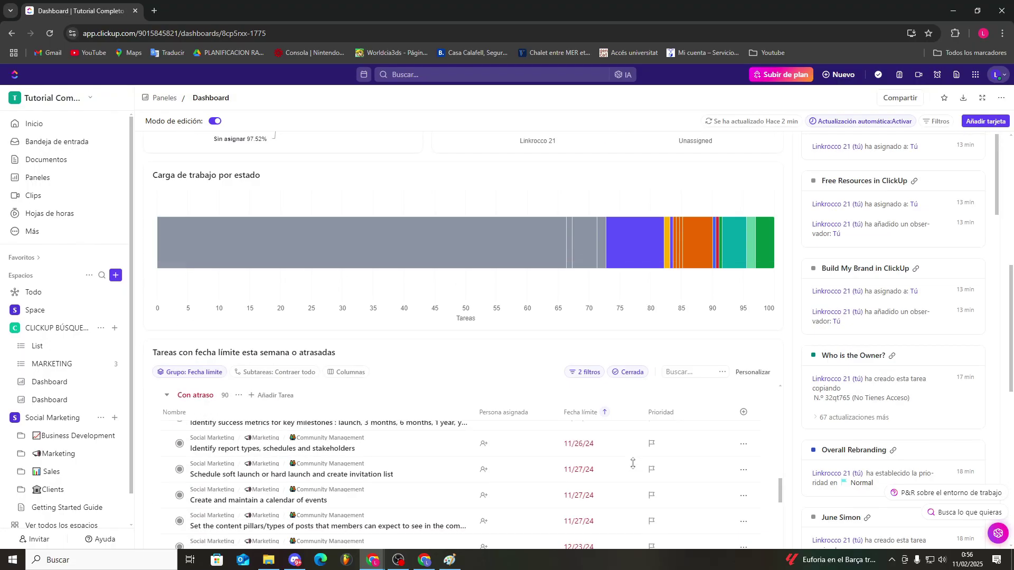
pyautogui.scroll(-6, 525, 452)
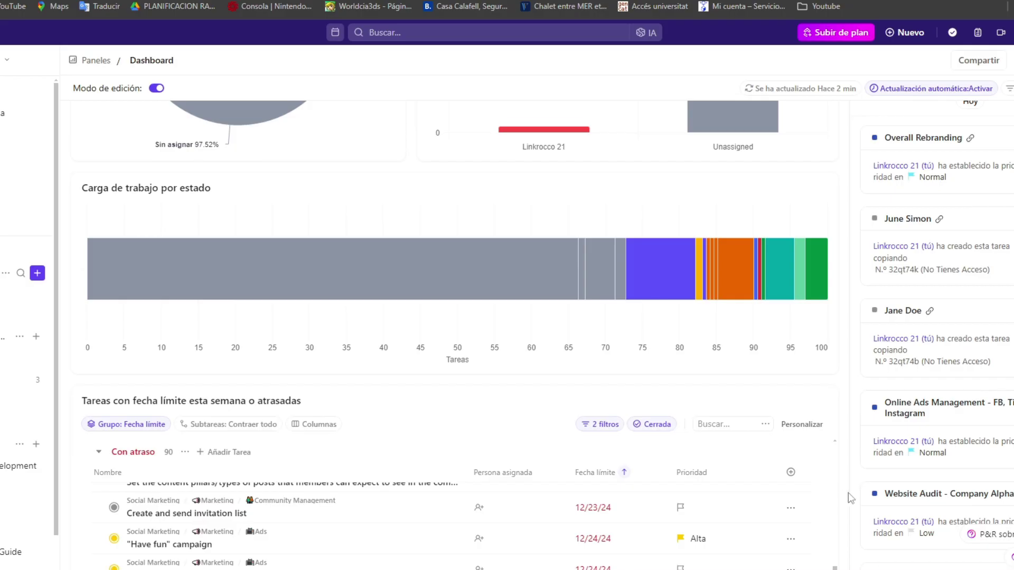
pyautogui.scroll(-7, 792, 463)
pyautogui.scroll(3, 686, 389)
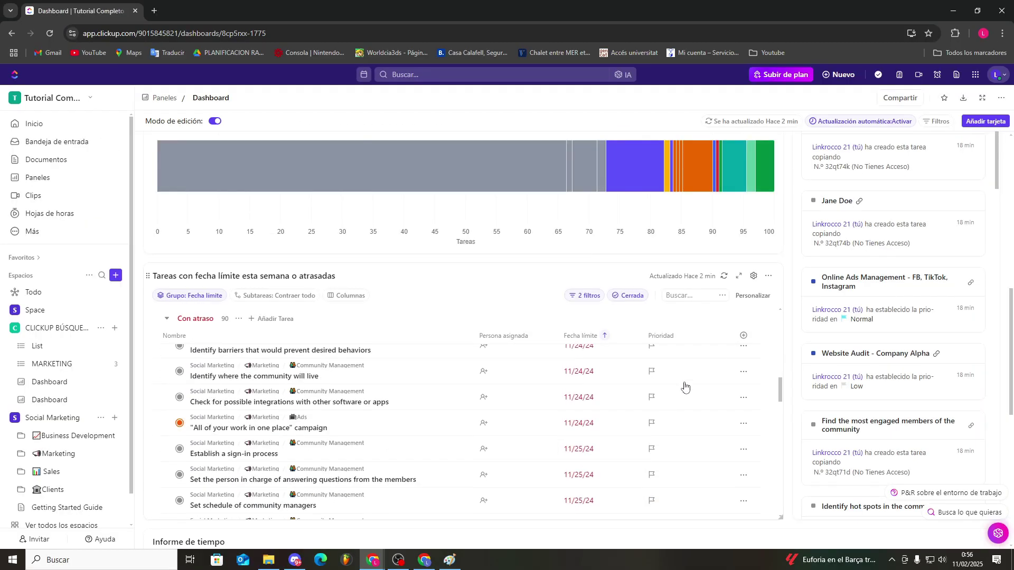
pyautogui.scroll(10, 790, 376)
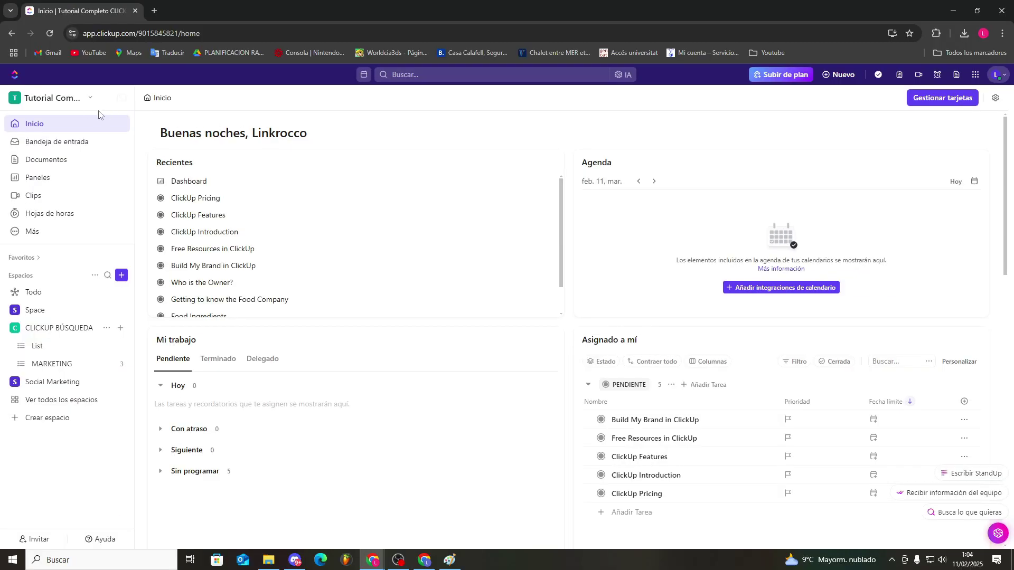
# Export all of the workspace's data as CSV from the workspace settings and download the finished export
pyautogui.click(82, 103)
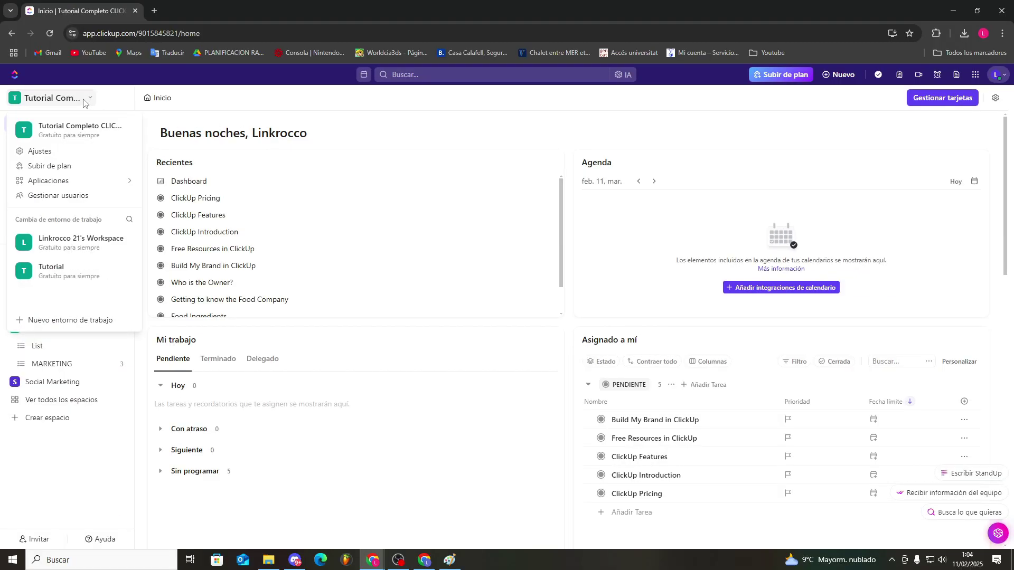
pyautogui.click(59, 152)
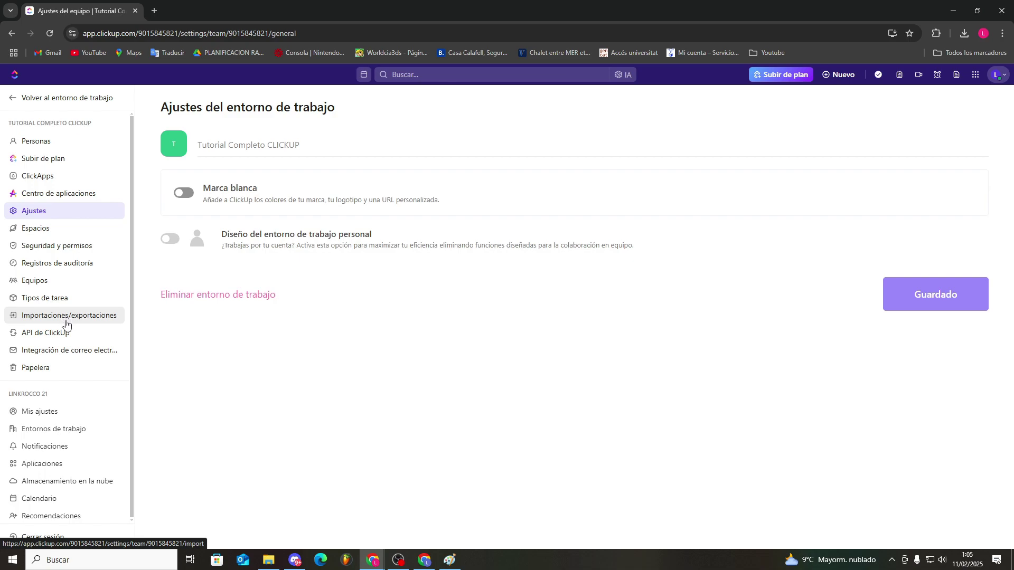
pyautogui.click(65, 319)
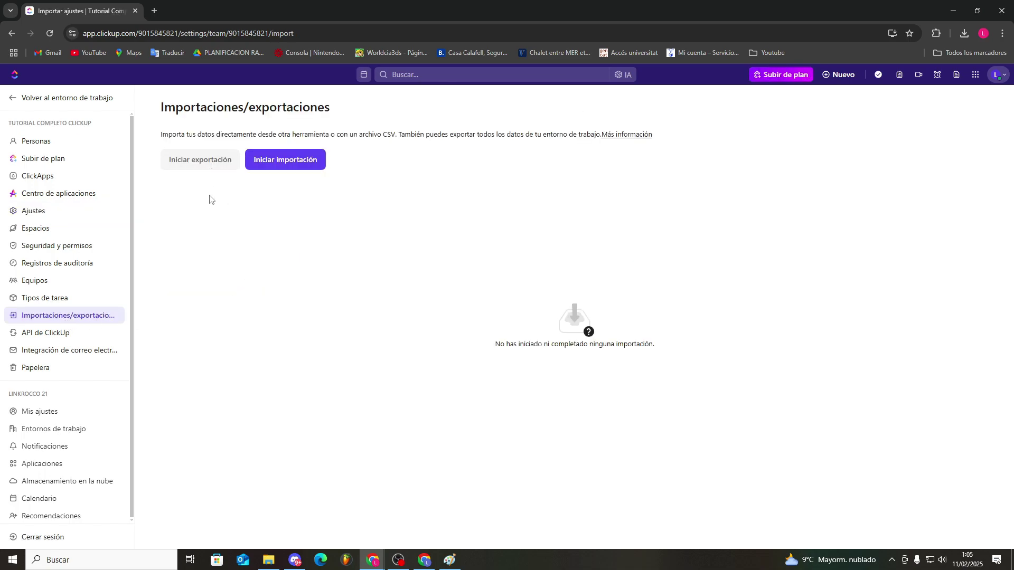
pyautogui.click(199, 164)
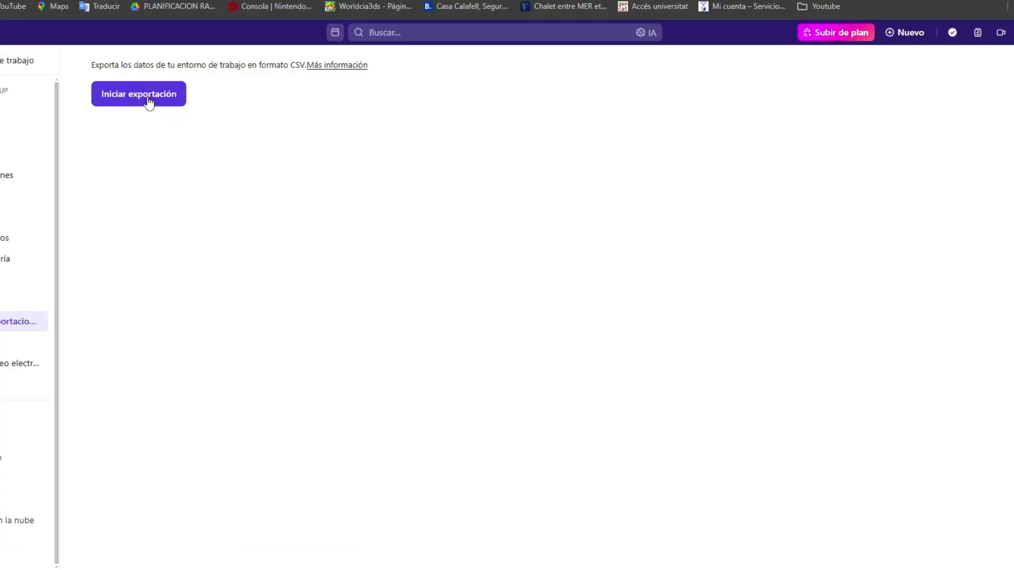
pyautogui.click(149, 101)
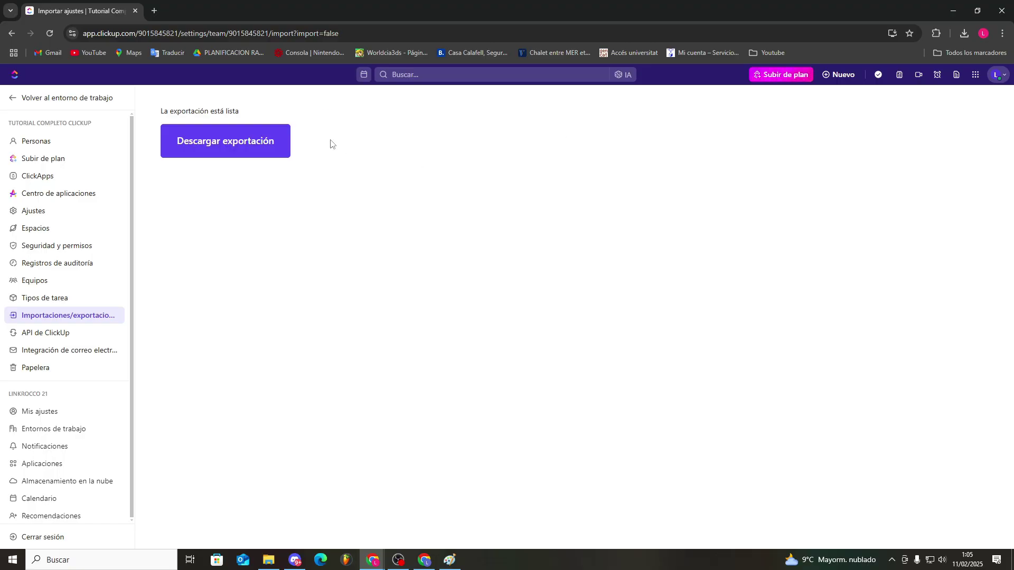
pyautogui.click(249, 141)
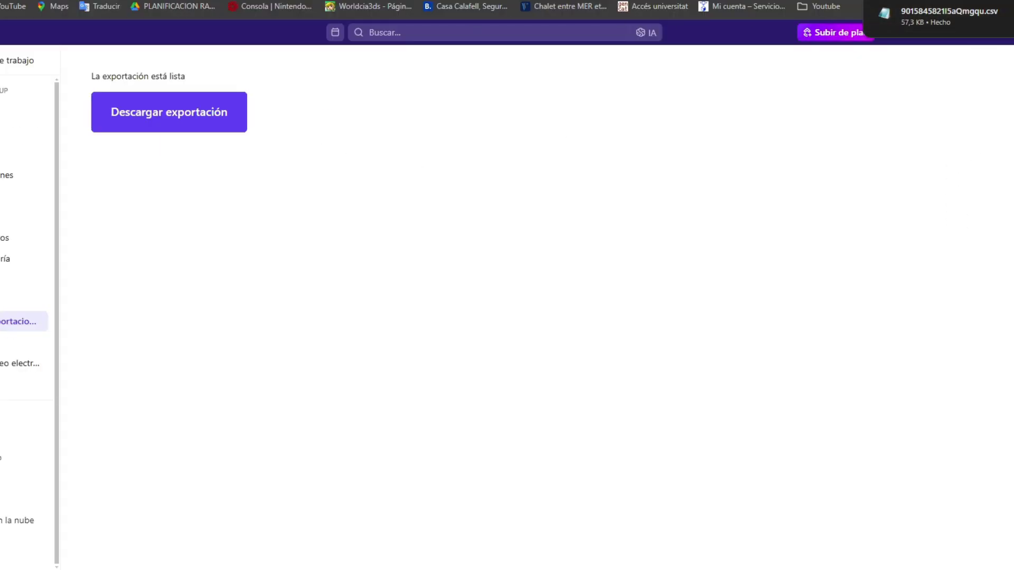
# Import the downloaded CSV into a new Google Sheets spreadsheet, replacing the spreadsheet with automatic separator detection, and widen the date columns
pyautogui.hotkey('ctrl', 't')
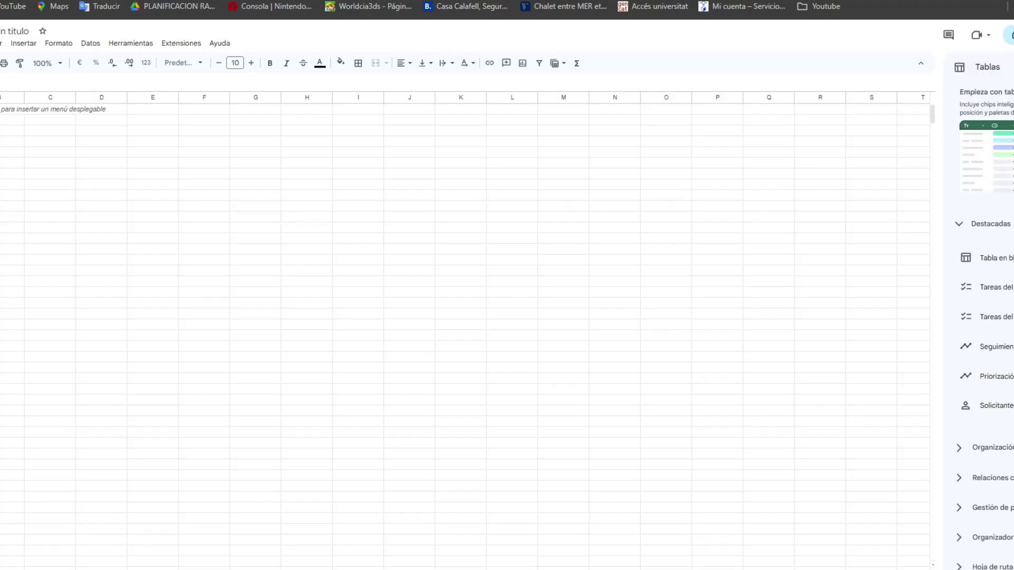
pyautogui.click(37, 83)
pyautogui.click(53, 125)
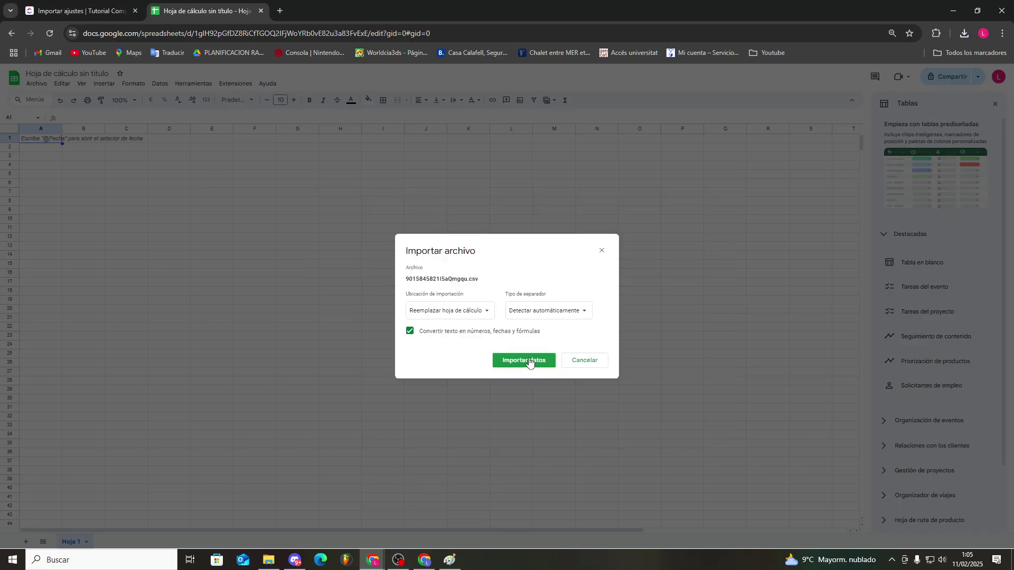
pyautogui.click(530, 362)
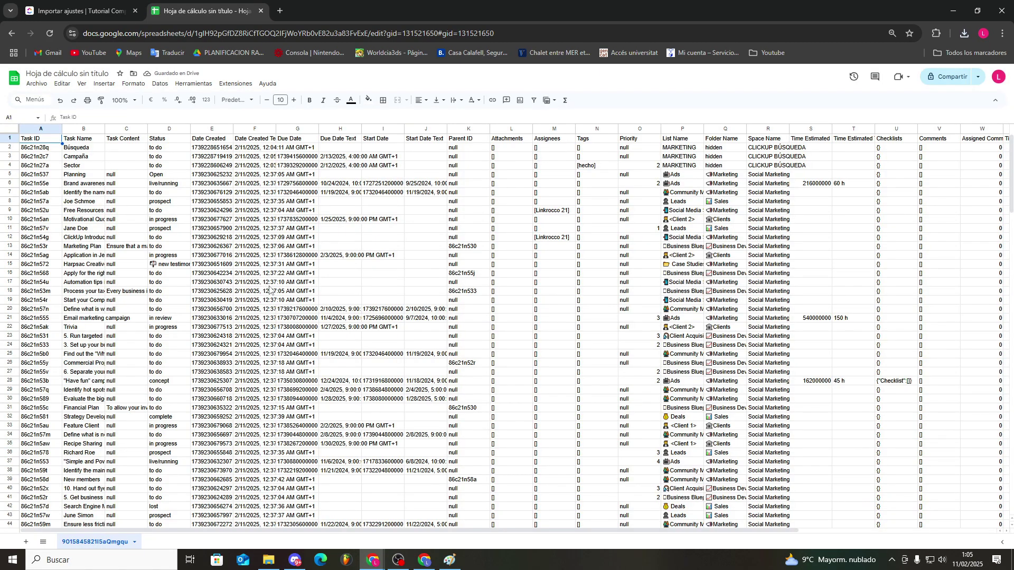
pyautogui.moveTo(275, 129); pyautogui.dragTo(516, 129)
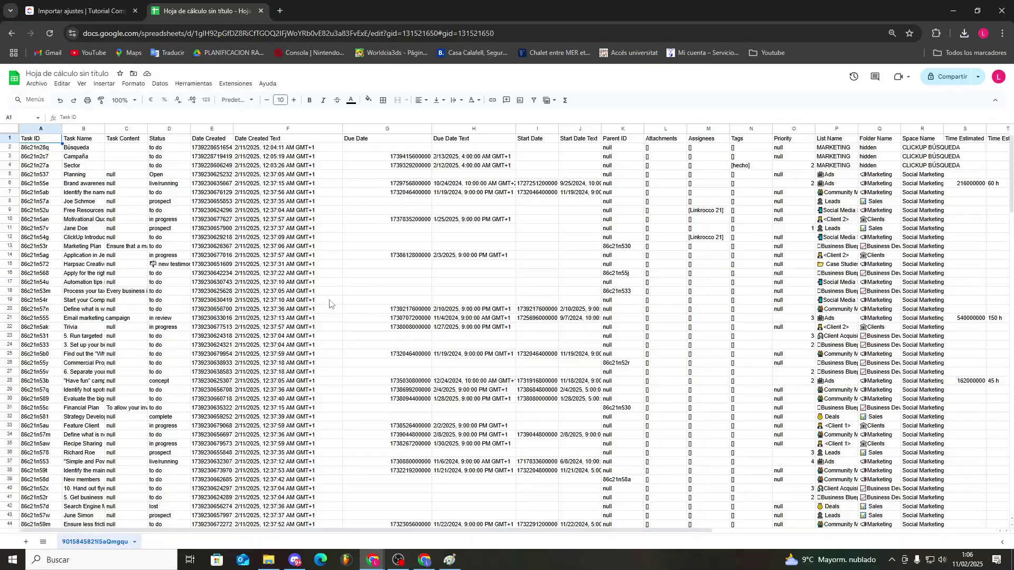
# Back in ClickUp, start a data import with Wrike as the source and grant access to the Wrike account
pyautogui.click(106, 11)
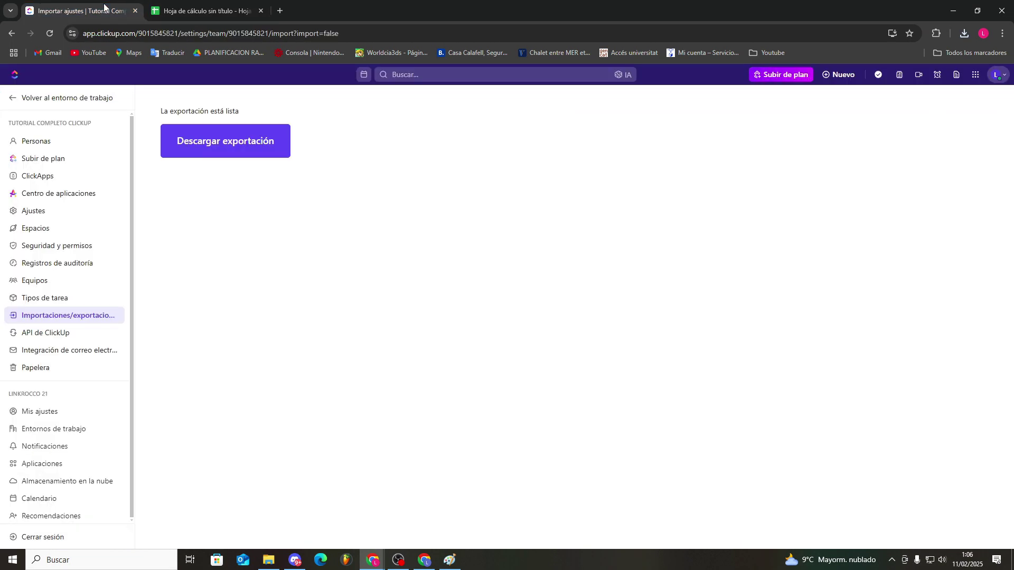
pyautogui.click(95, 316)
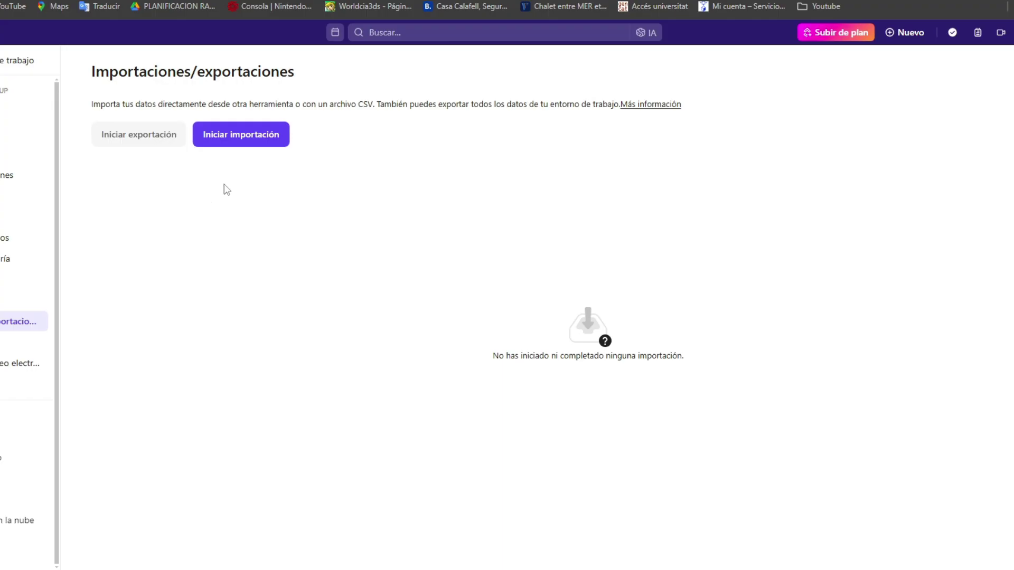
pyautogui.click(245, 136)
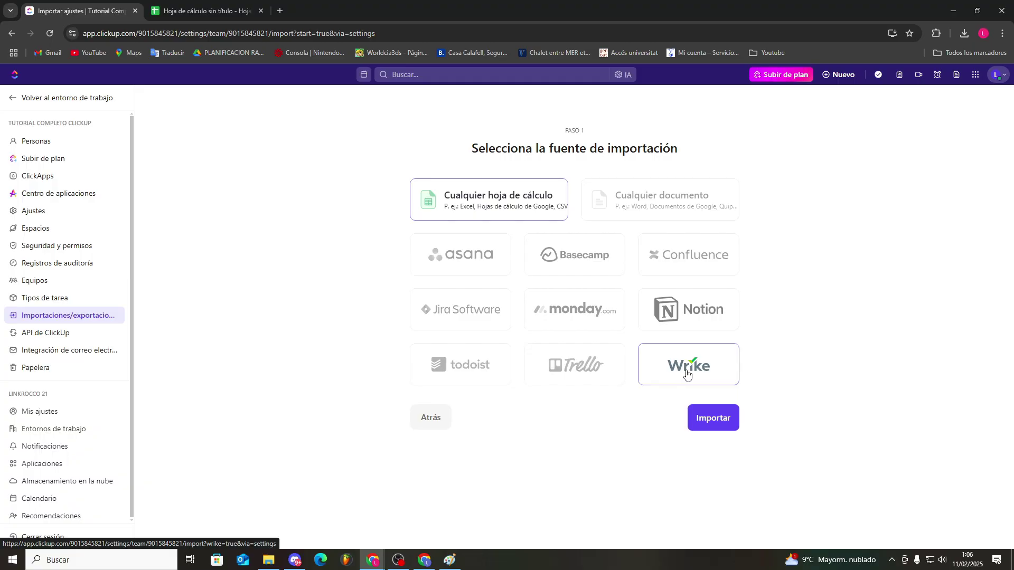
pyautogui.click(687, 374)
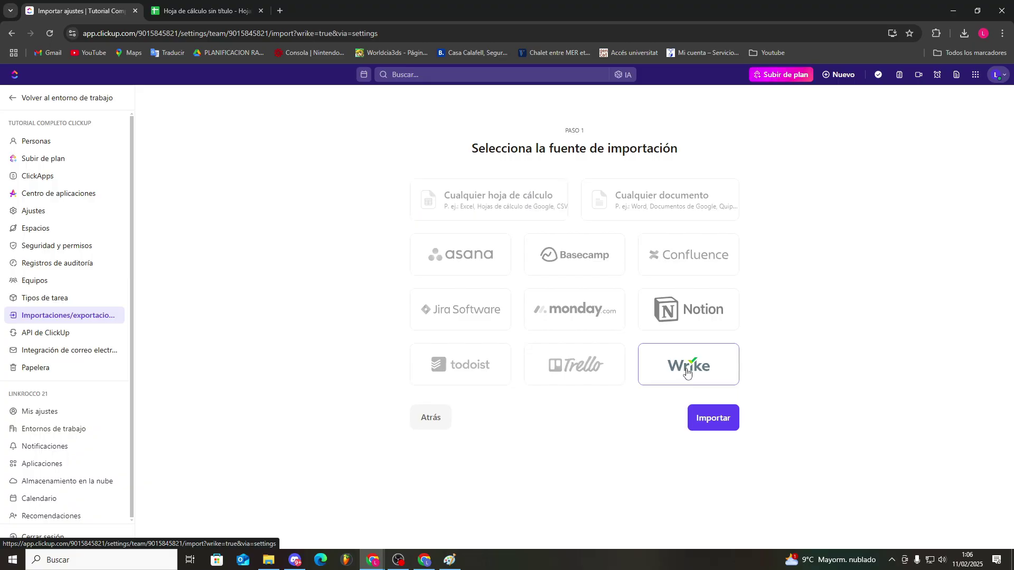
pyautogui.click(723, 427)
pyautogui.click(627, 142)
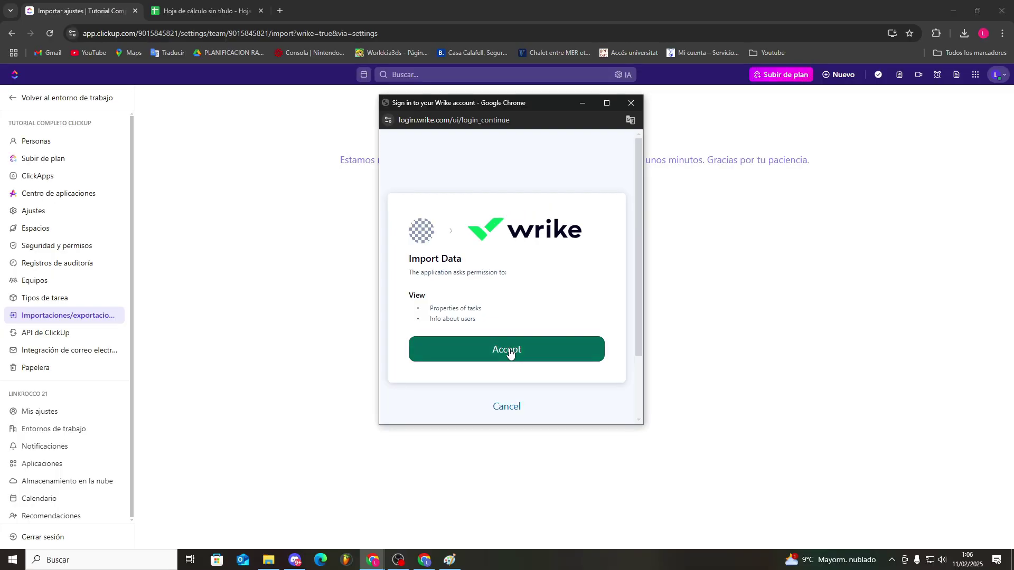
pyautogui.click(508, 351)
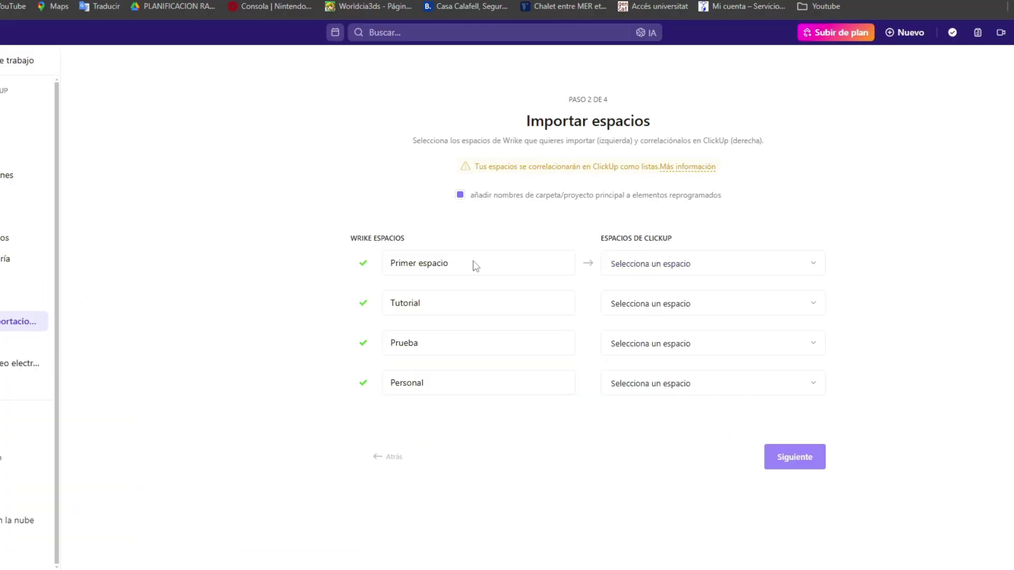
# Map the Wrike spaces Primer espacio, Tutorial and Personal to Nuevo espacio, and Prueba to the existing Space
pyautogui.click(664, 264)
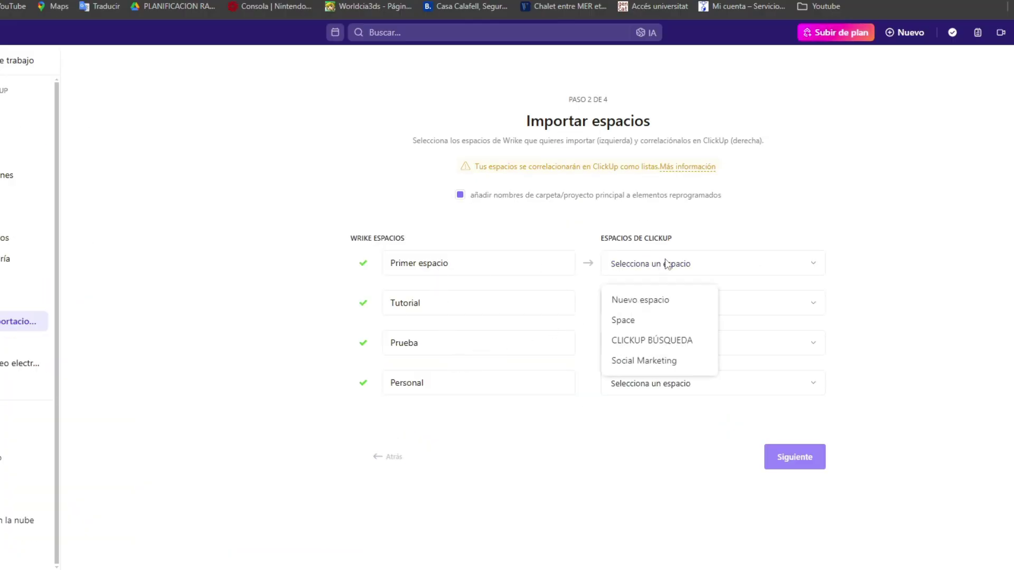
pyautogui.click(640, 299)
pyautogui.click(662, 304)
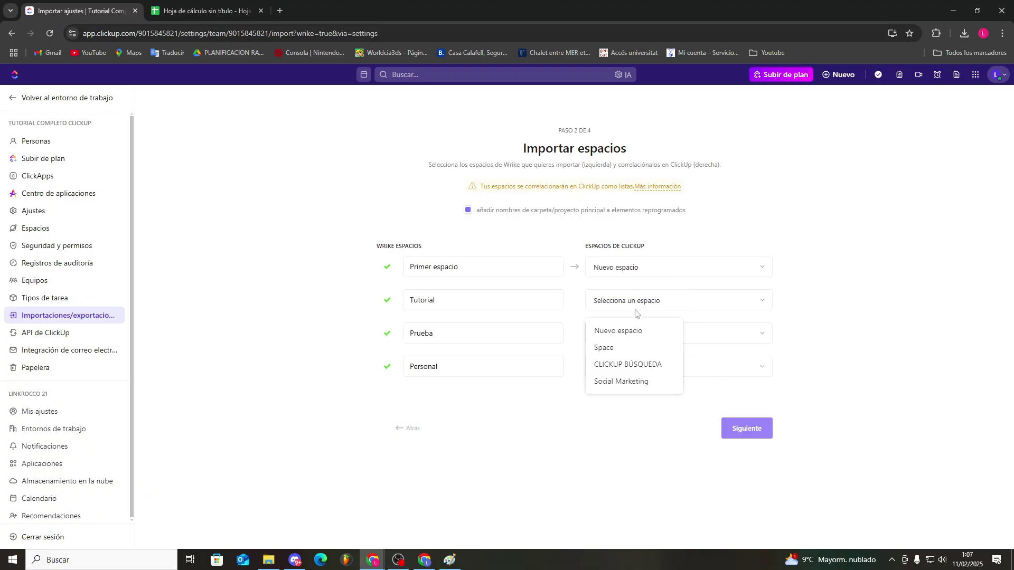
pyautogui.click(628, 332)
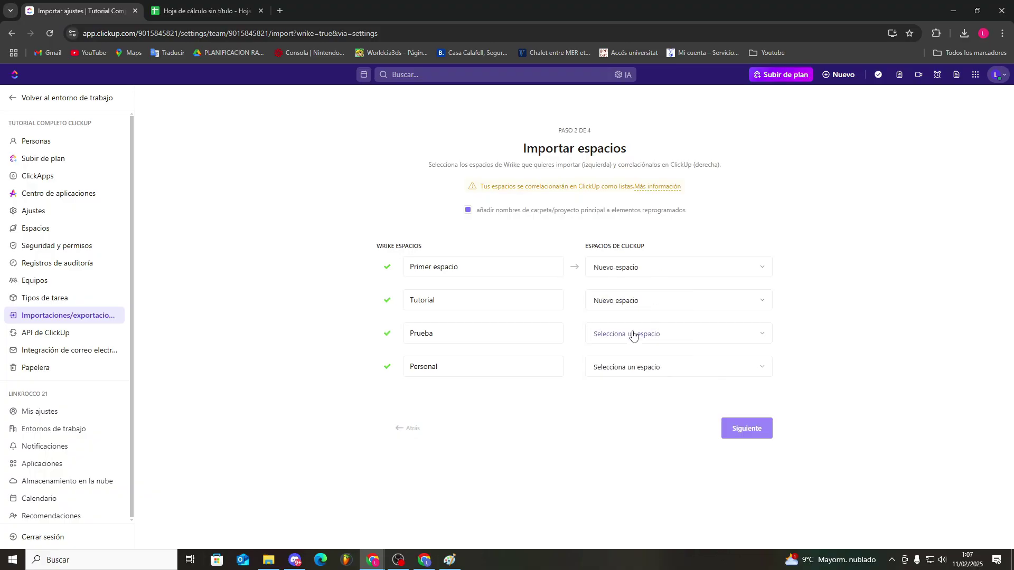
pyautogui.click(631, 335)
pyautogui.click(628, 381)
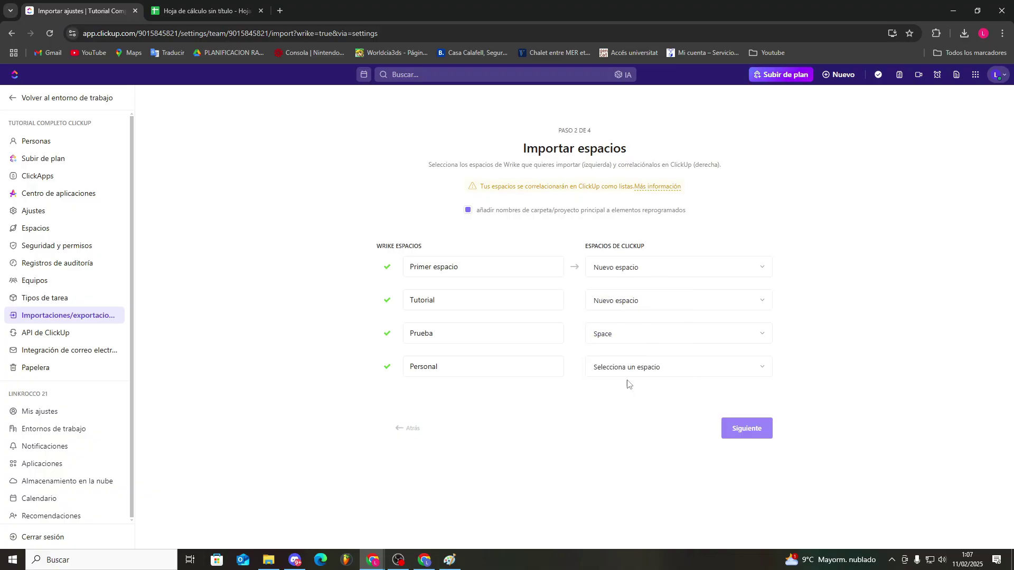
pyautogui.click(629, 368)
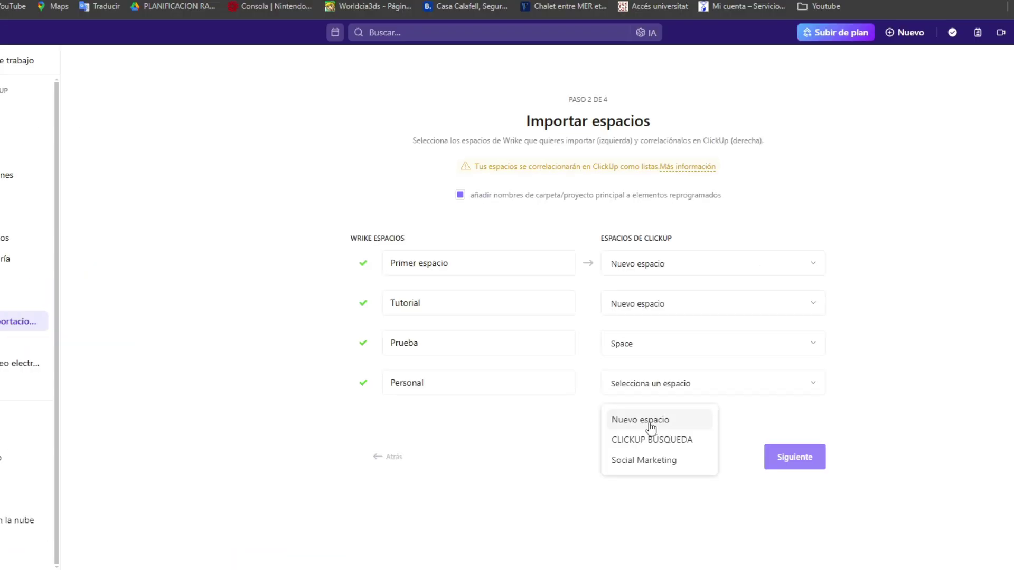
pyautogui.click(651, 422)
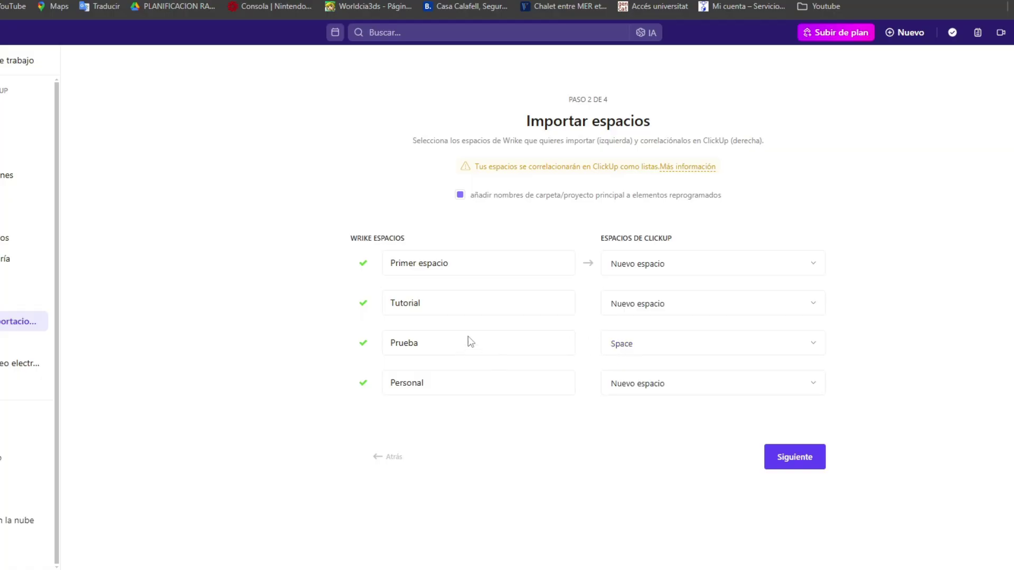
# Complete the Wrike import with only open tasks and all attached files included
pyautogui.click(799, 463)
pyautogui.click(790, 438)
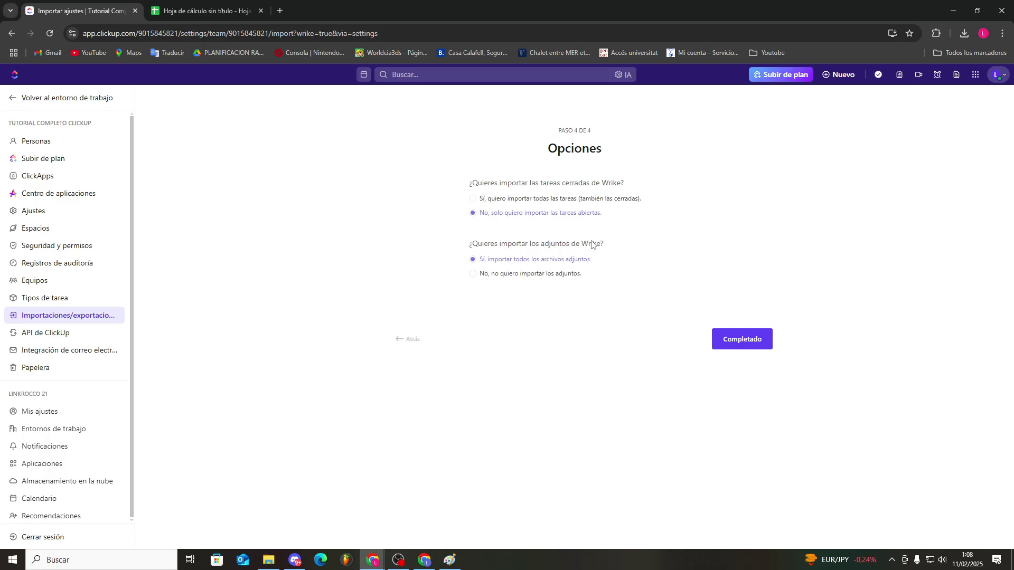
pyautogui.click(747, 342)
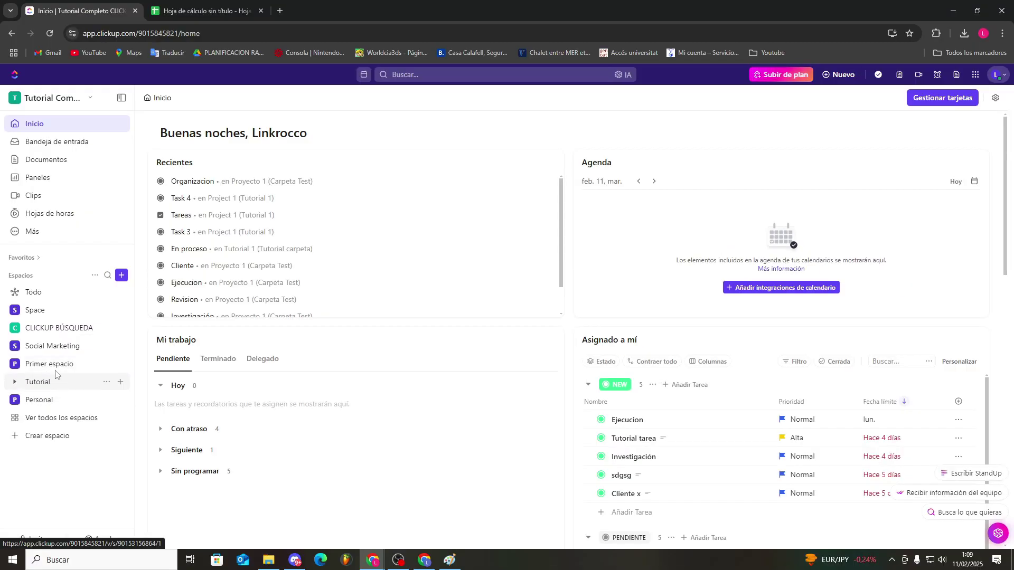
# Examine the imported content in Primer espacio and Tutorial, then in Proyecto 1 of Space's Carpeta Test folder
pyautogui.click(56, 364)
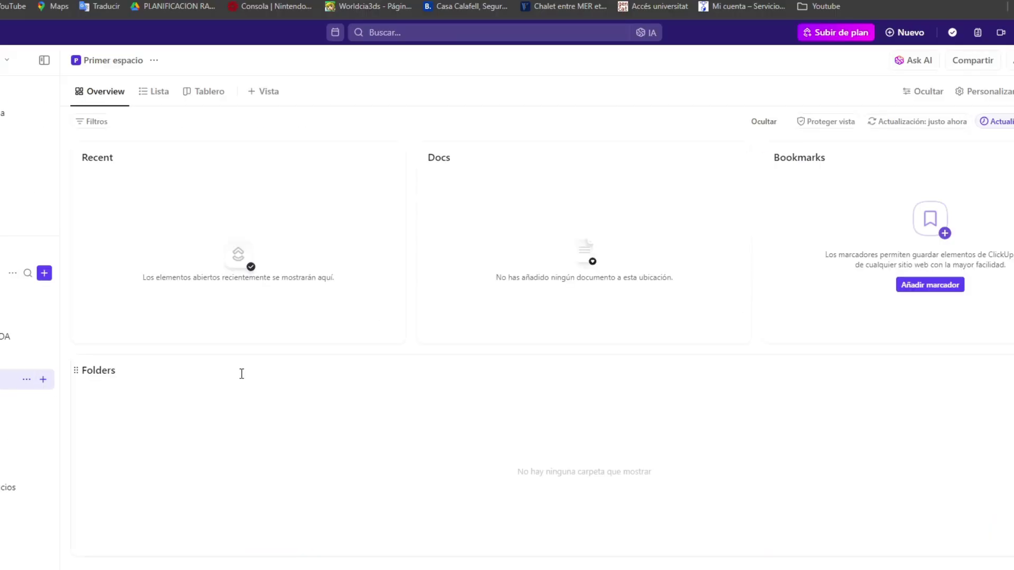
pyautogui.scroll(-3, 331, 373)
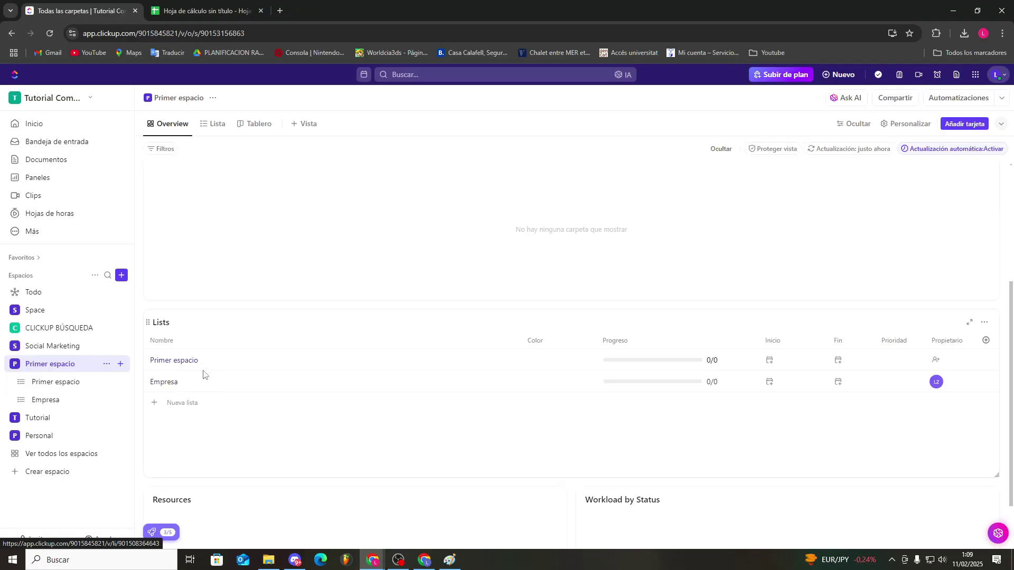
pyautogui.scroll(-1, 208, 378)
pyautogui.click(61, 418)
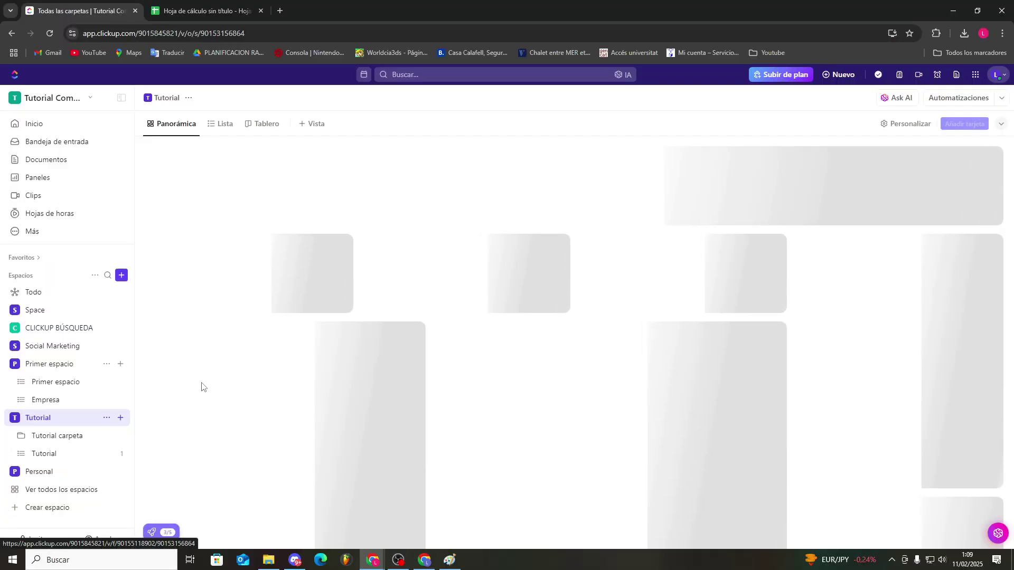
pyautogui.click(37, 310)
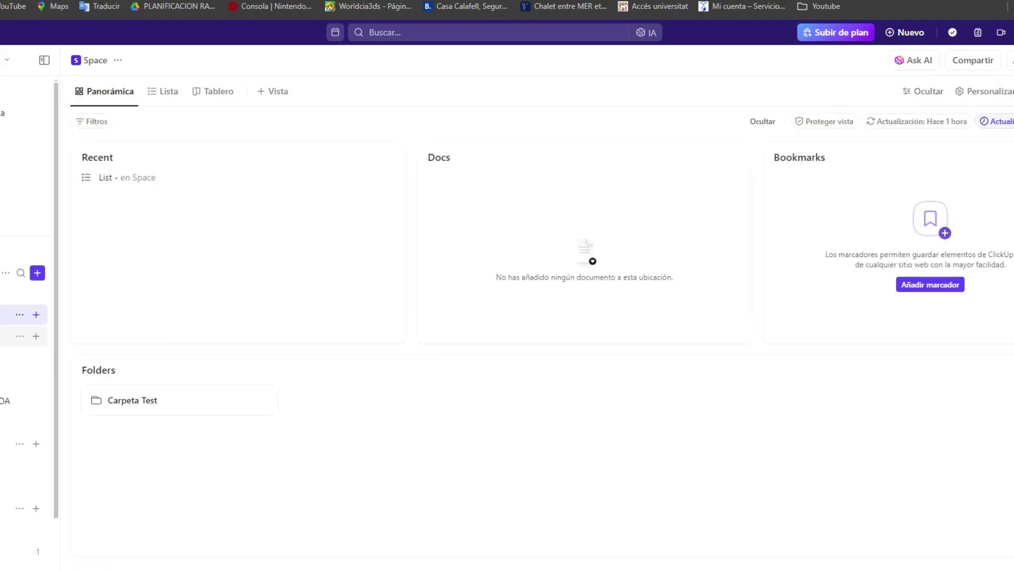
pyautogui.click(4, 336)
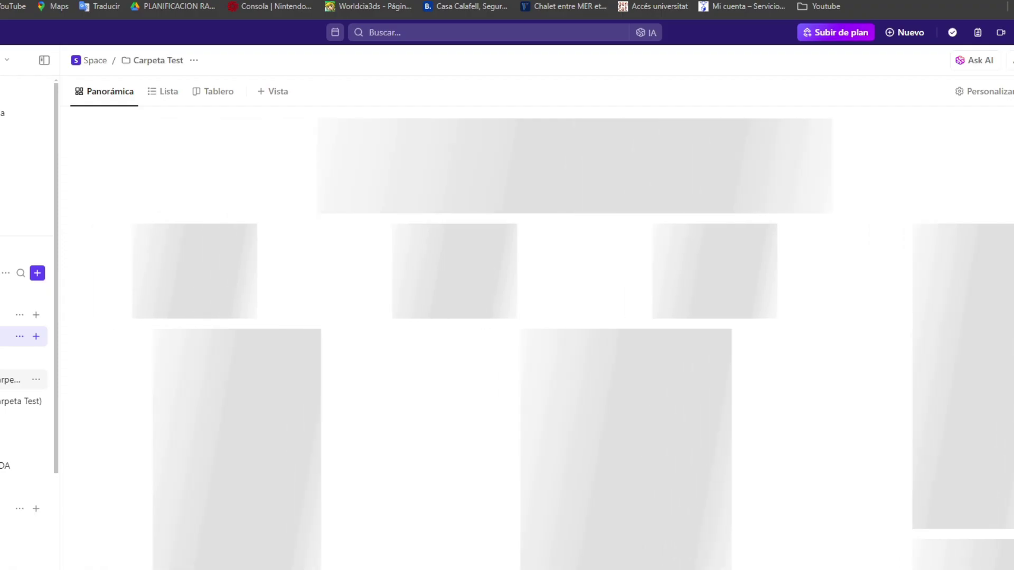
pyautogui.click(8, 380)
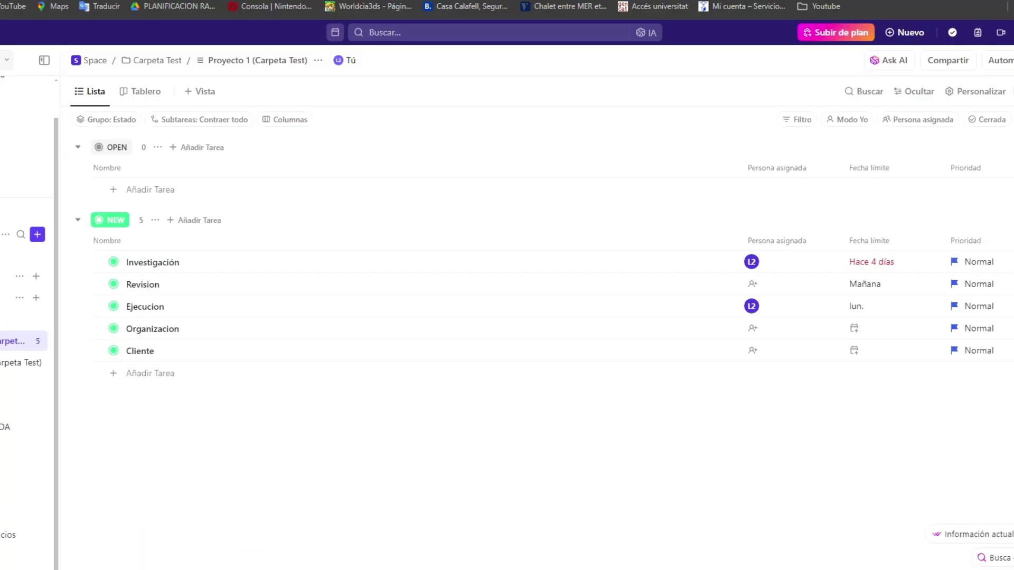
pyautogui.click(45, 98)
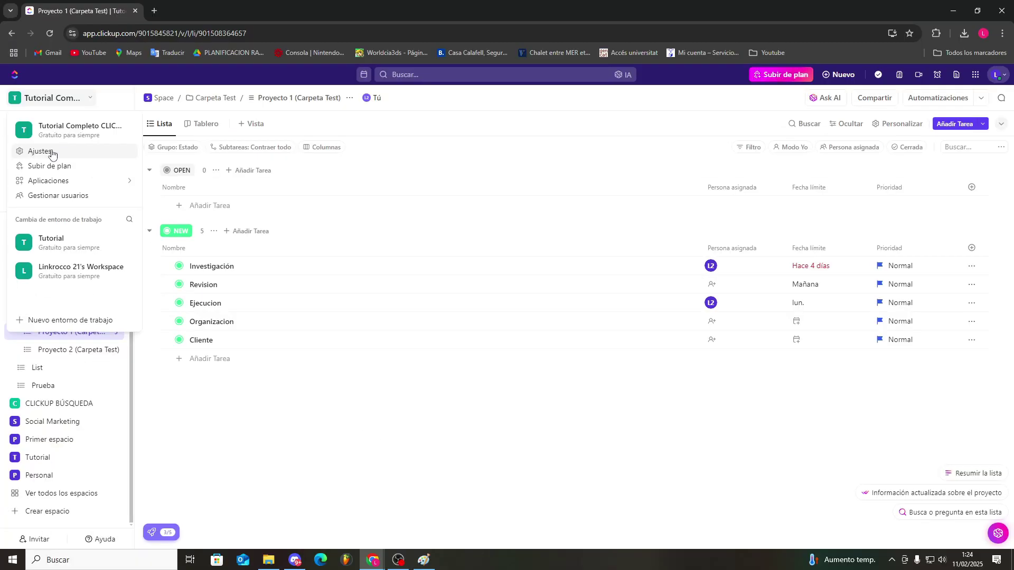
pyautogui.click(45, 153)
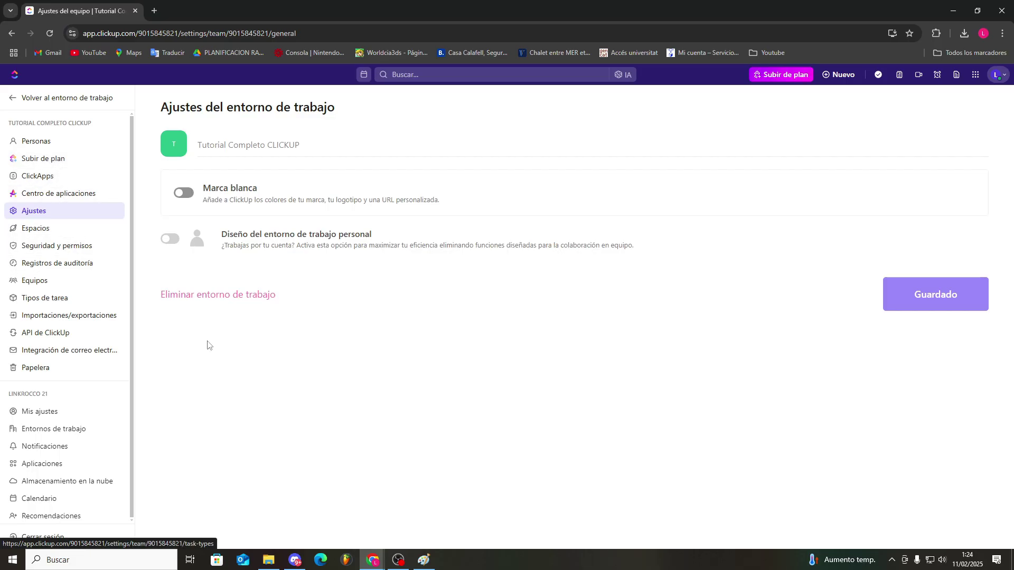
pyautogui.click(72, 335)
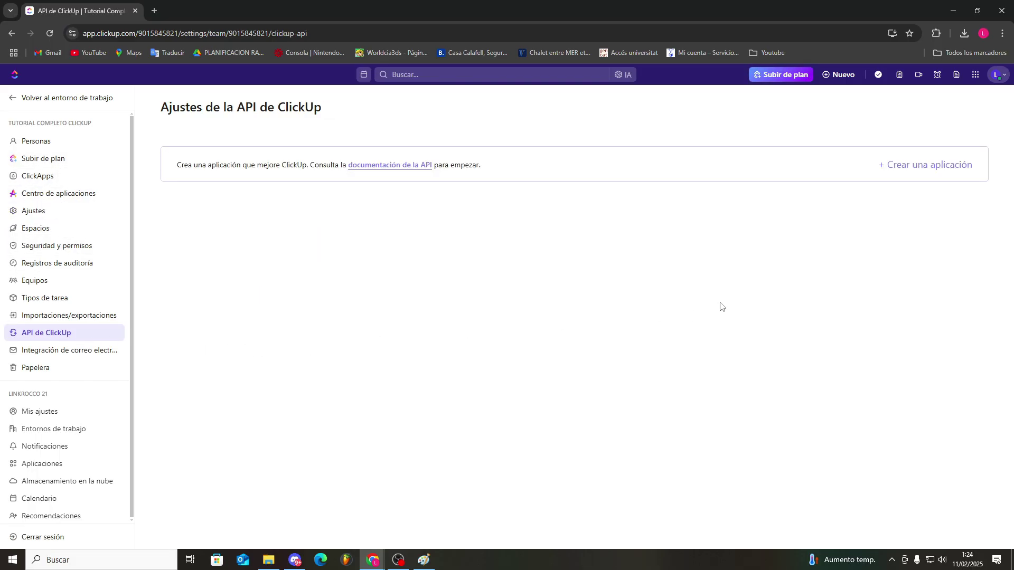
pyautogui.click(927, 168)
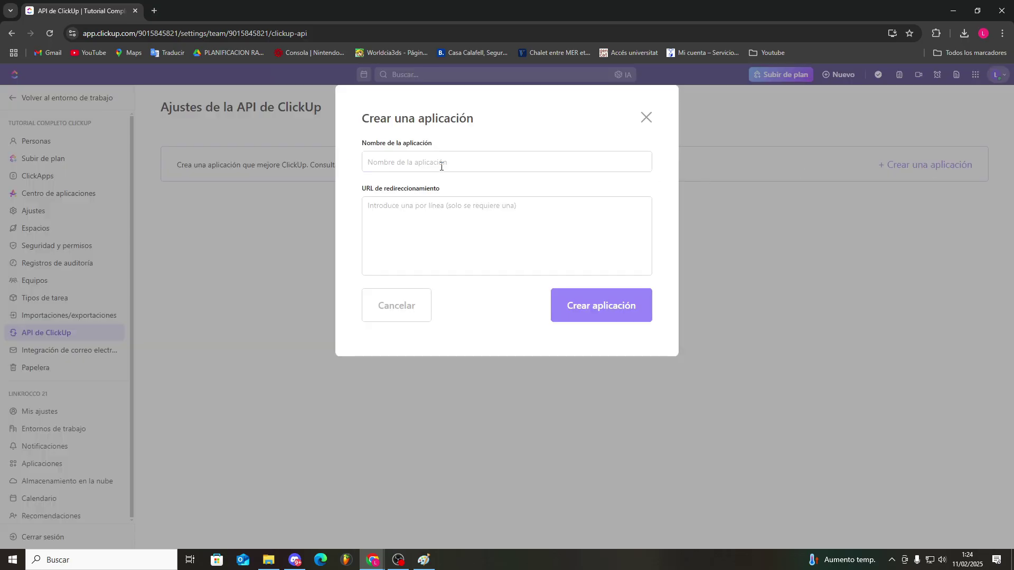
pyautogui.write('Yo')
pyautogui.write('utube')
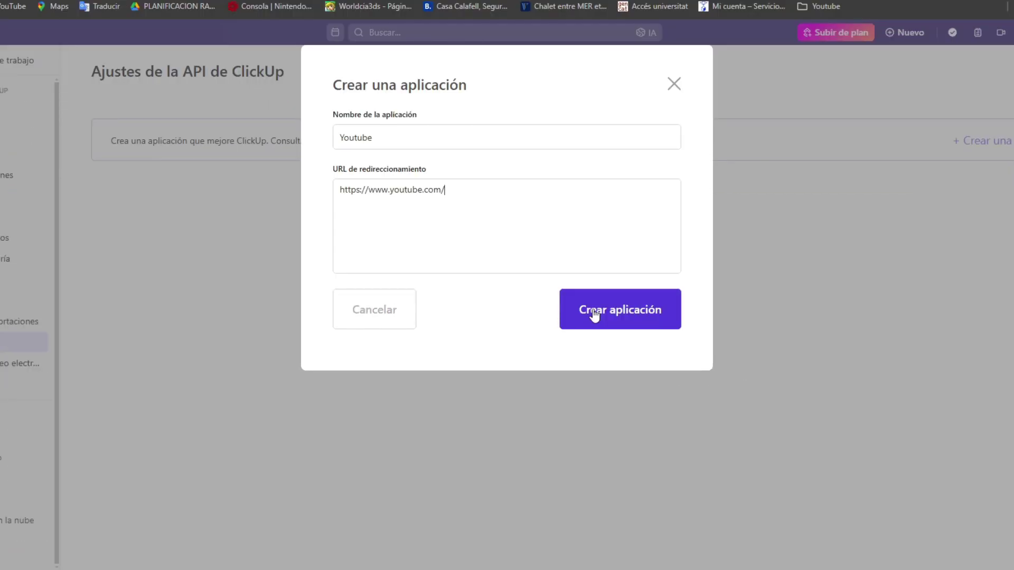
pyautogui.click(603, 314)
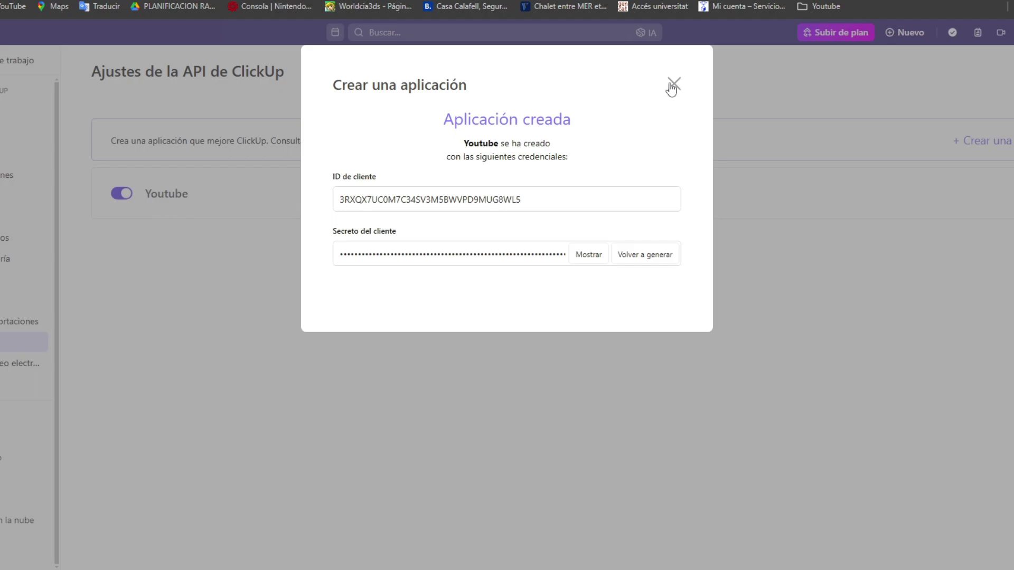
pyautogui.click(673, 85)
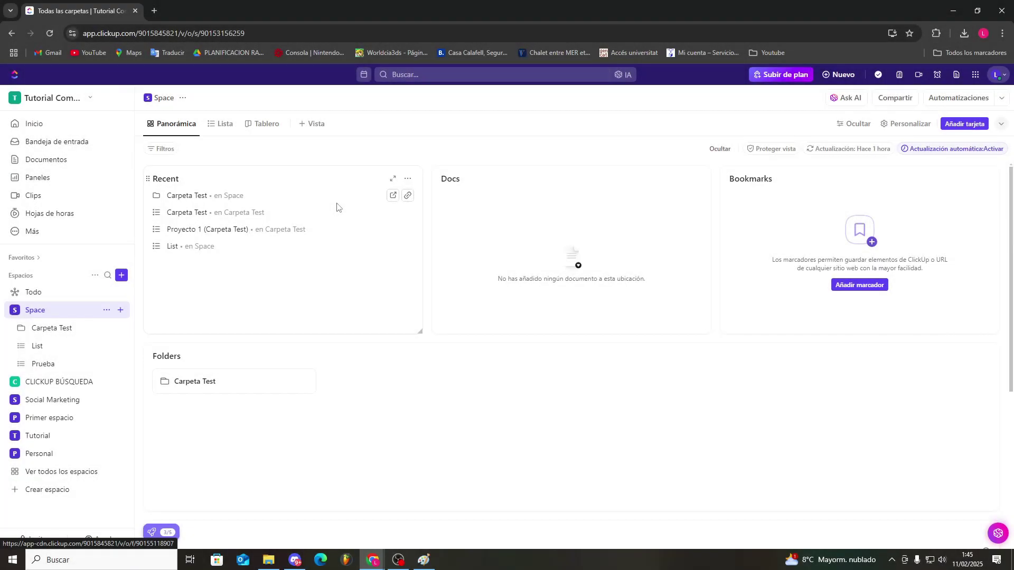
# Review the workspace's ClickUp API settings and its imports/exports page, and return to the workspace
pyautogui.click(71, 100)
pyautogui.click(57, 152)
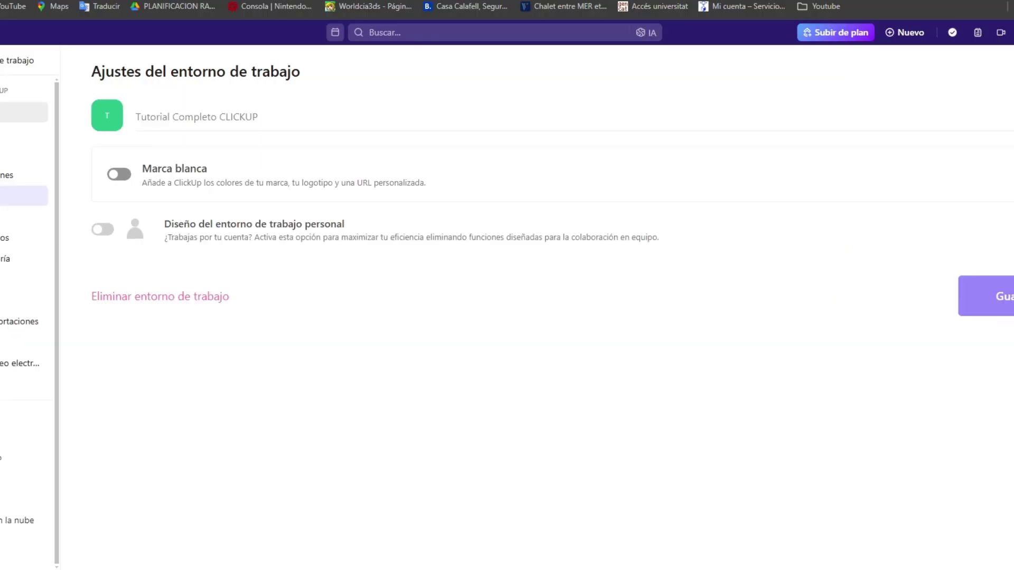
pyautogui.click(45, 334)
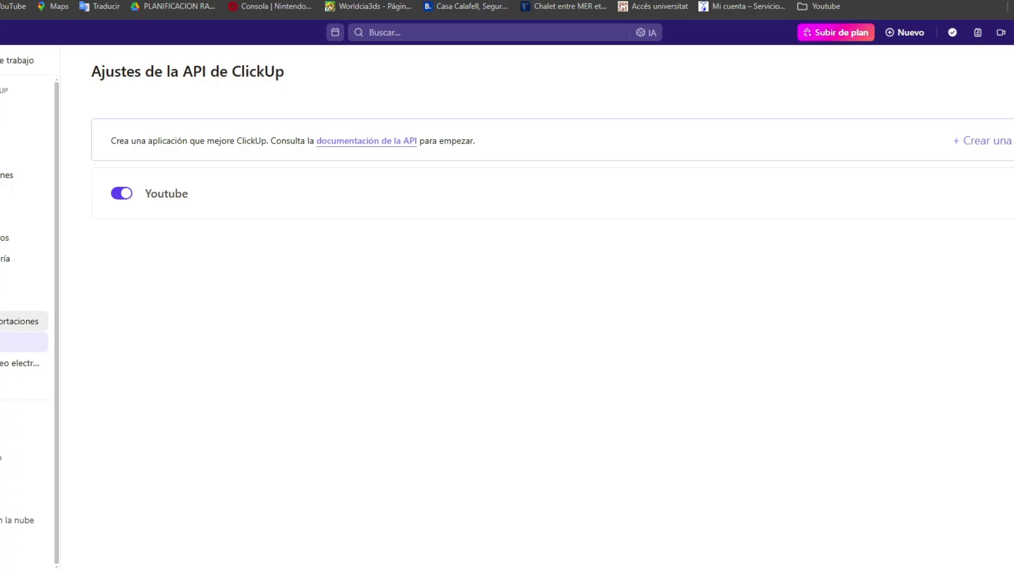
pyautogui.click(21, 322)
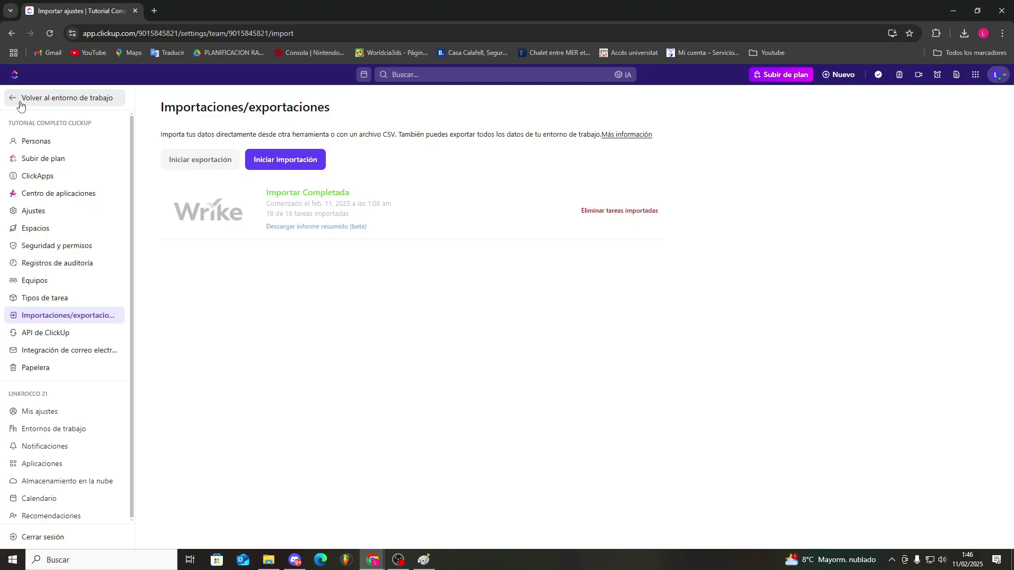
pyautogui.click(19, 106)
# Examine the additional workspace tools and the view types that can be added to Space
pyautogui.moveTo(27, 232)
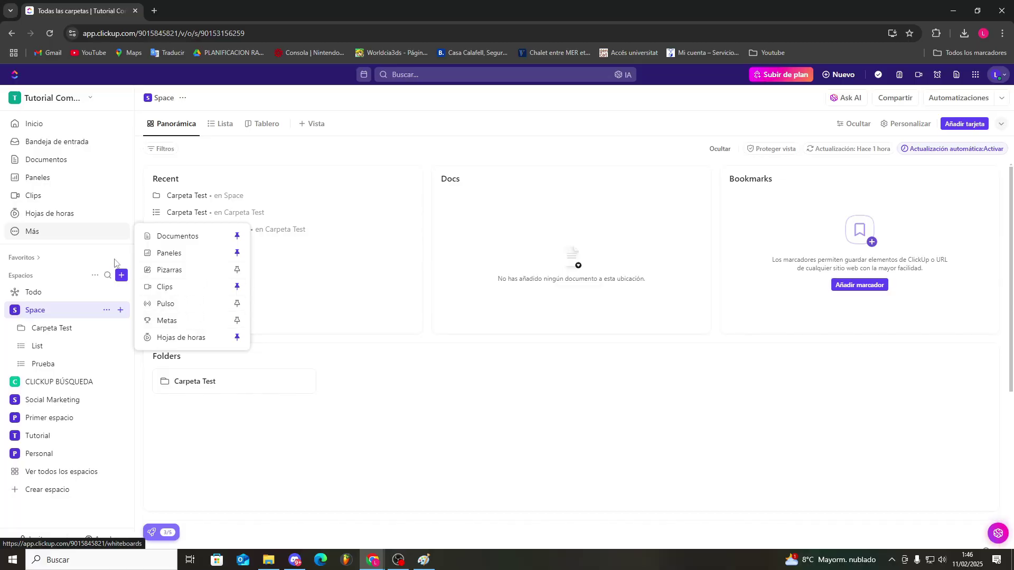
pyautogui.click(64, 236)
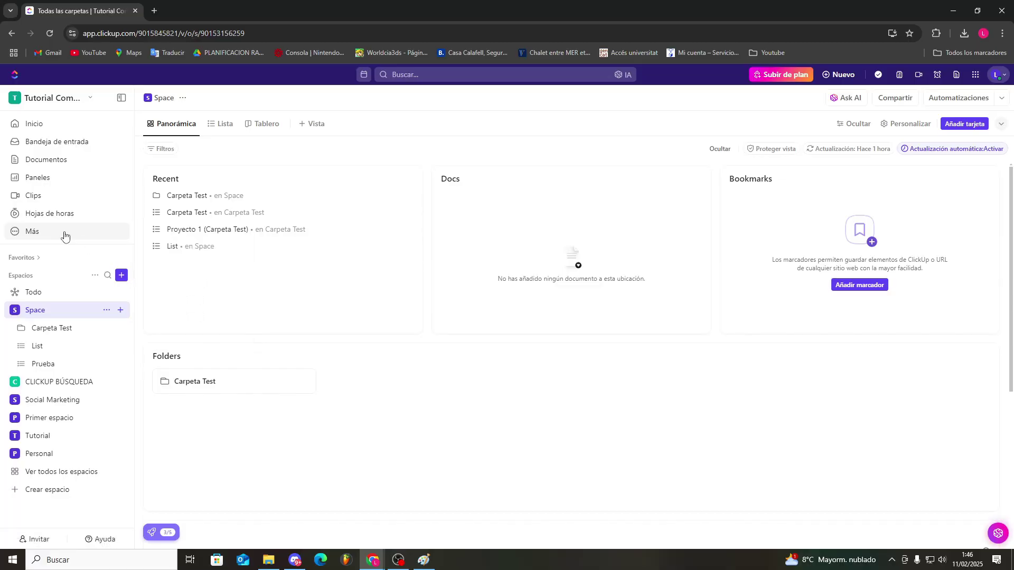
pyautogui.click(312, 124)
pyautogui.click(351, 103)
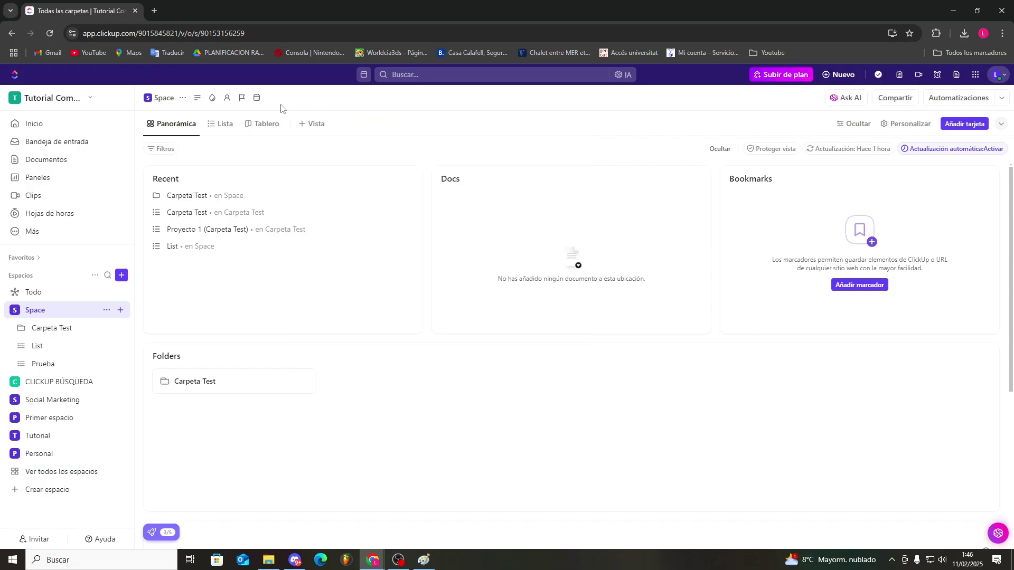
pyautogui.click(312, 124)
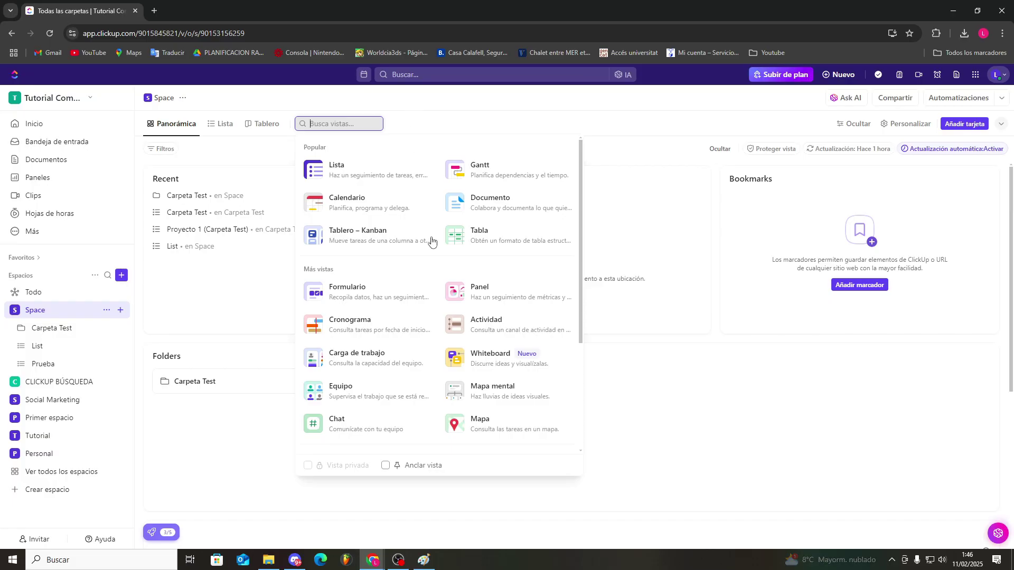
pyautogui.scroll(-1, 447, 265)
pyautogui.scroll(-2, 448, 266)
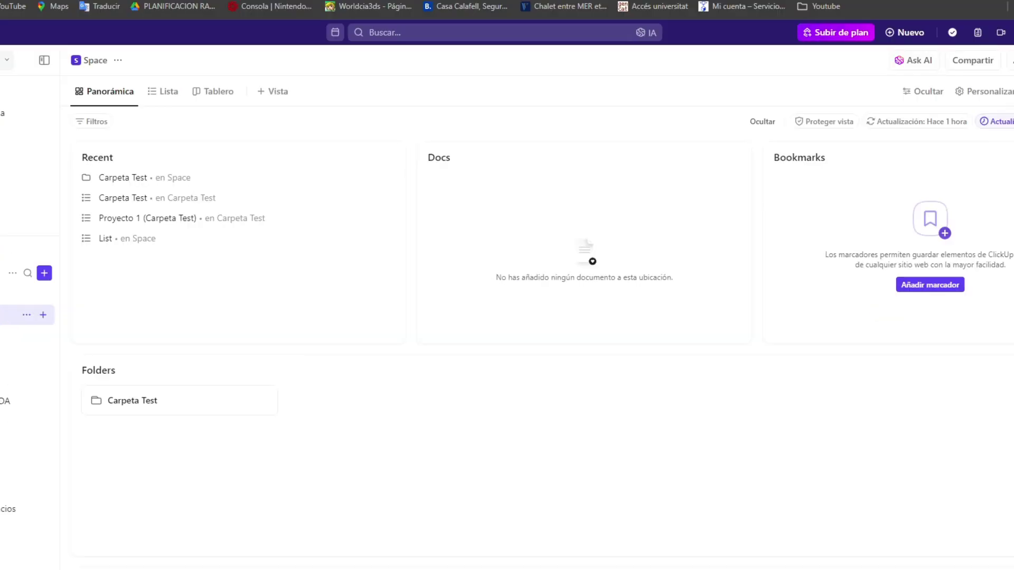
# In the workspace's email integration settings, link a Google account and grant ClickUp the requested access
pyautogui.click(58, 98)
pyautogui.moveTo(84, 183)
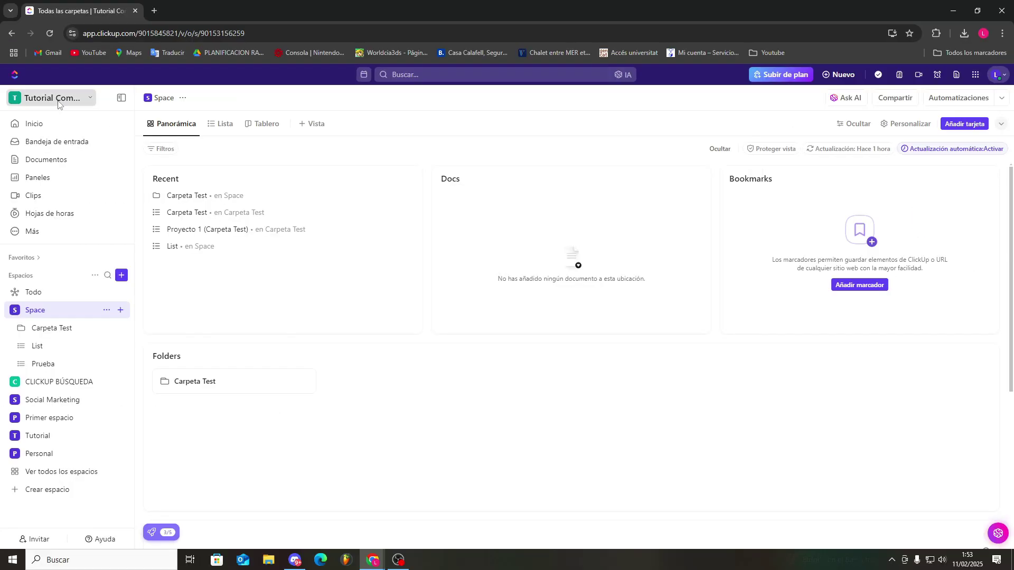
pyautogui.click(58, 104)
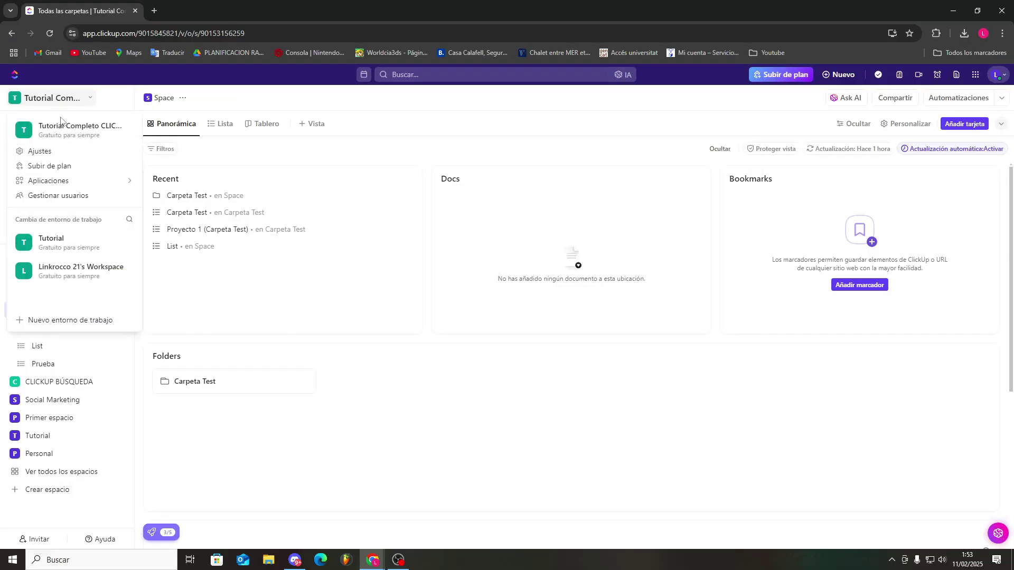
pyautogui.click(64, 153)
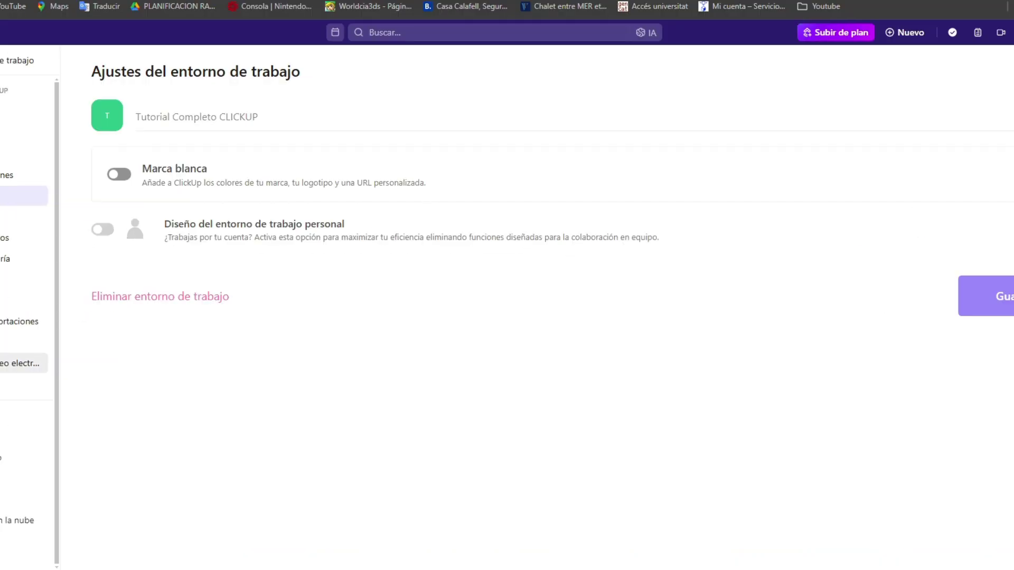
pyautogui.click(74, 350)
pyautogui.scroll(-1, 164, 390)
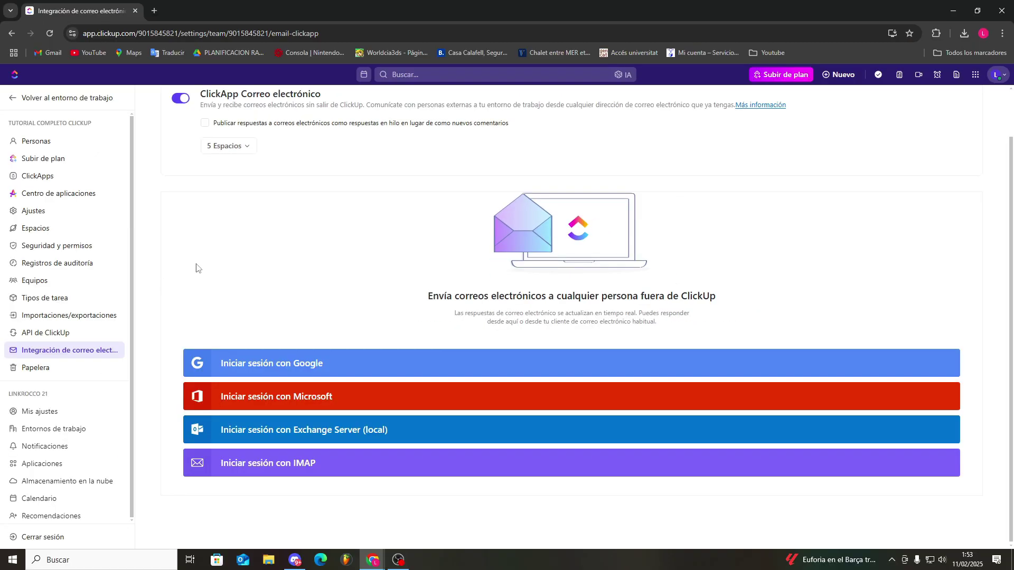
pyautogui.scroll(1, 165, 248)
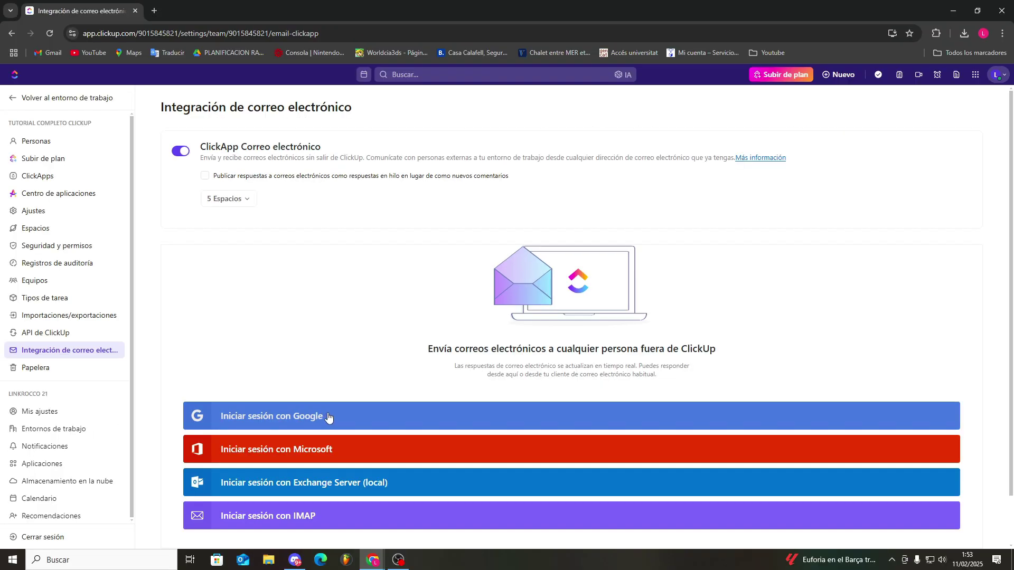
pyautogui.click(327, 415)
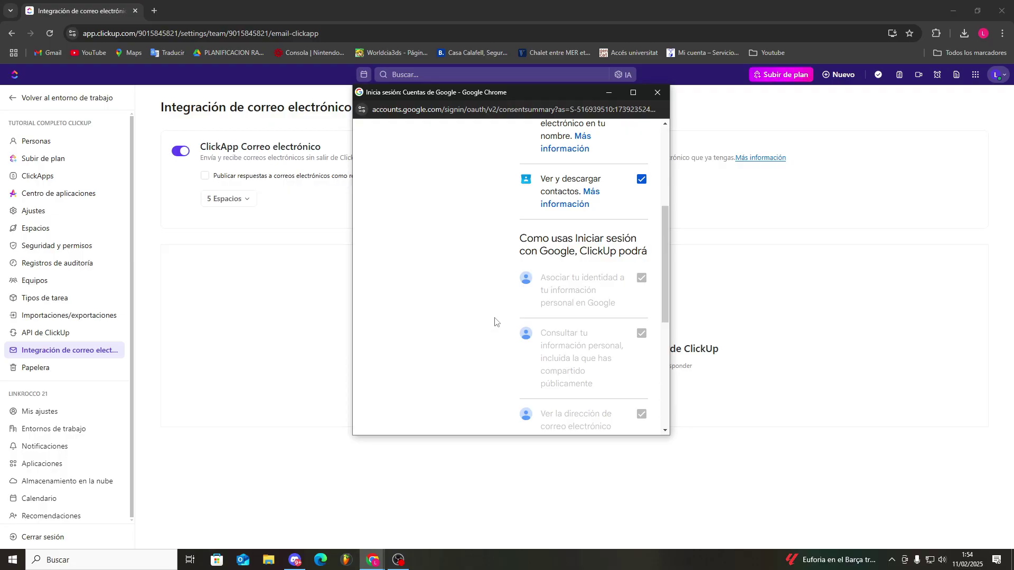
pyautogui.scroll(-5, 499, 321)
pyautogui.click(633, 381)
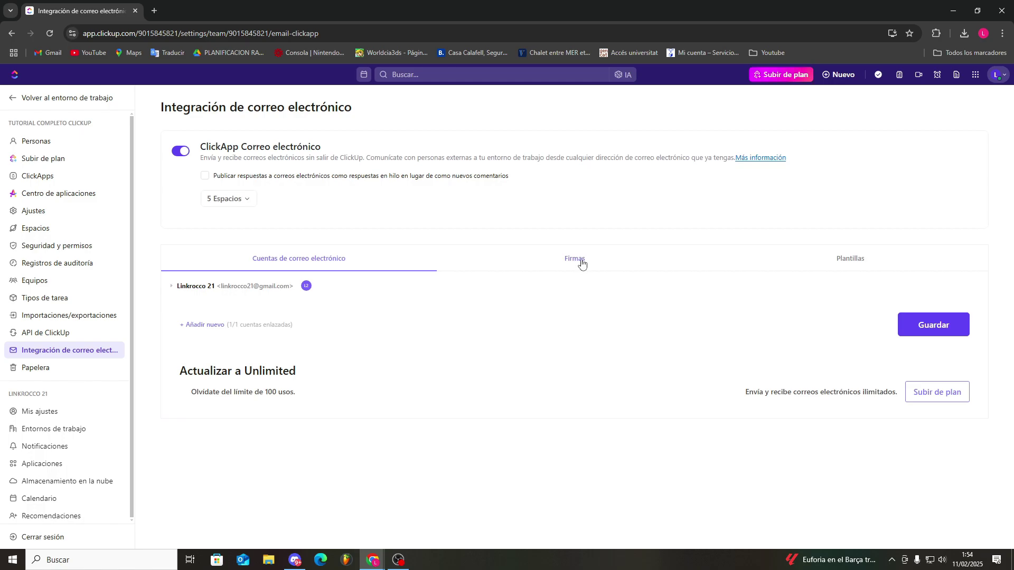
# Try to add an email signature in the email integration settings and dismiss the Business plan offer
pyautogui.click(582, 263)
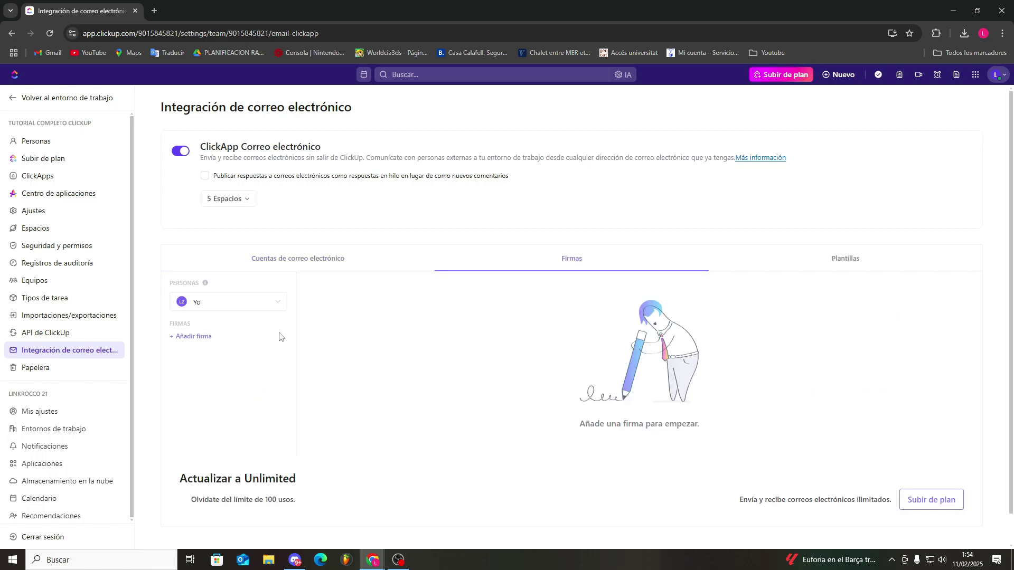
pyautogui.click(232, 340)
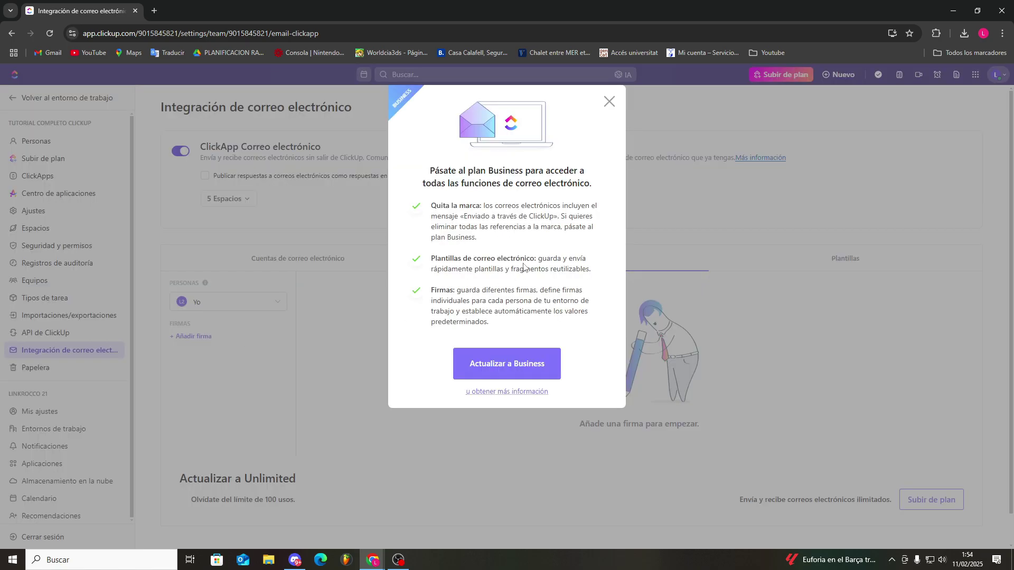
pyautogui.click(610, 102)
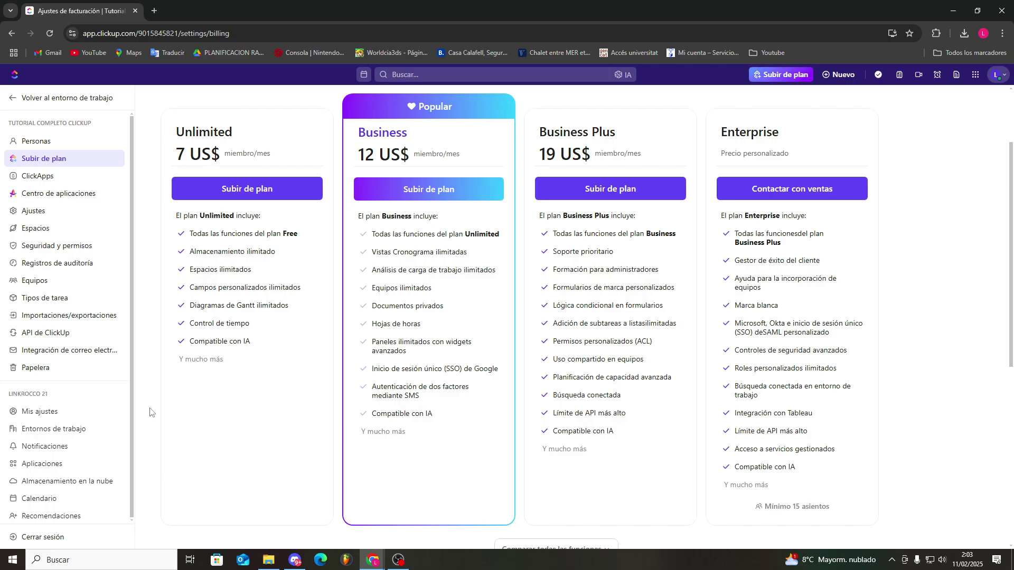
# Compare the prices and features of the Unlimited, Business, Business Plus and Enterprise plans
pyautogui.scroll(2, 149, 412)
pyautogui.scroll(-8, 159, 410)
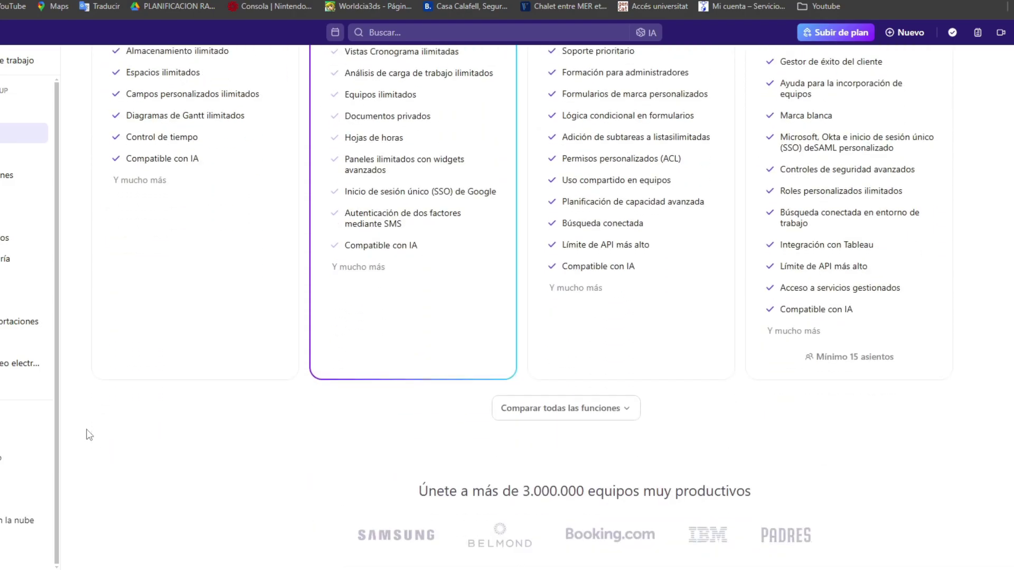
pyautogui.scroll(10, 89, 435)
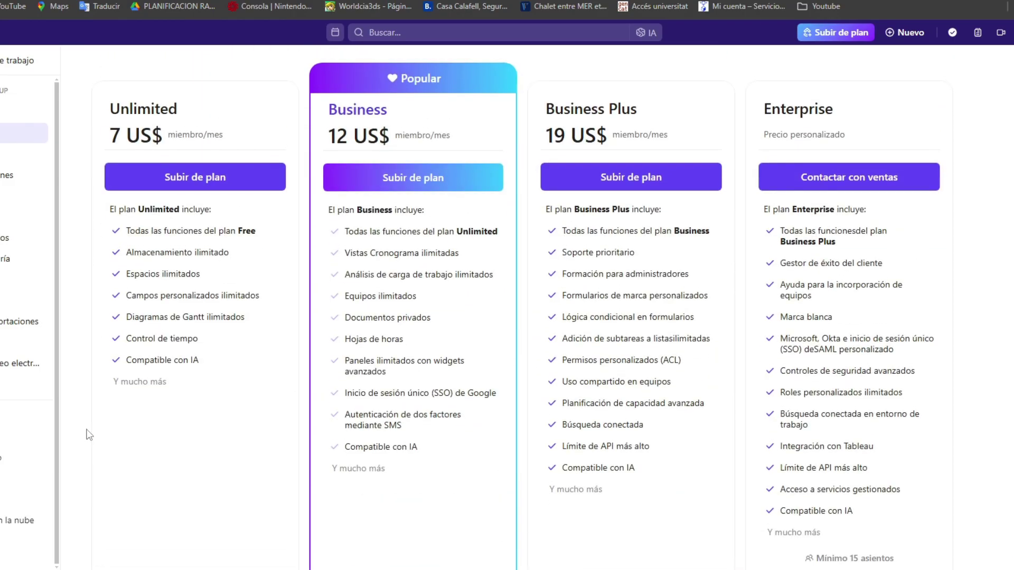
pyautogui.scroll(1, 157, 410)
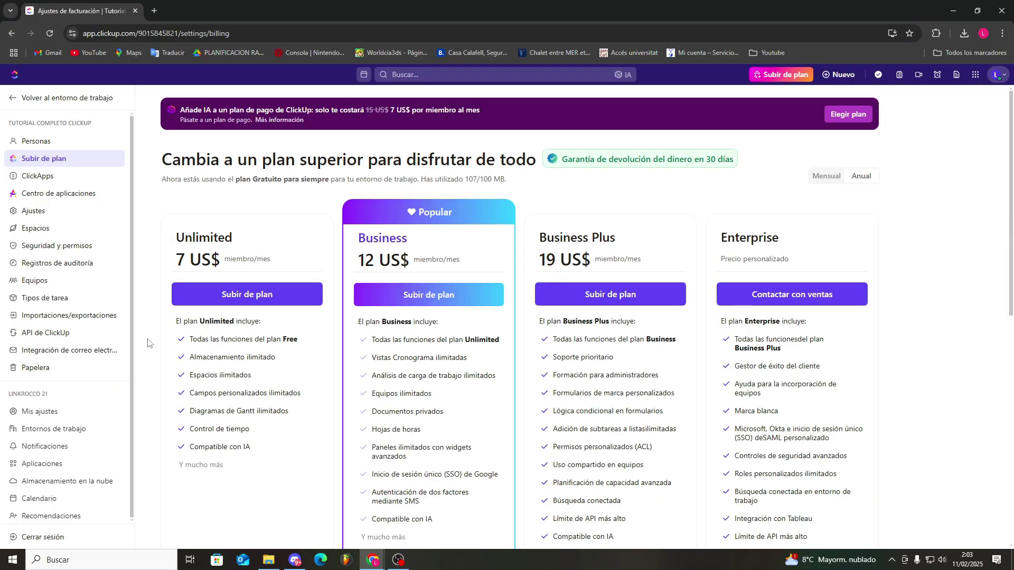
pyautogui.scroll(-1, 78, 354)
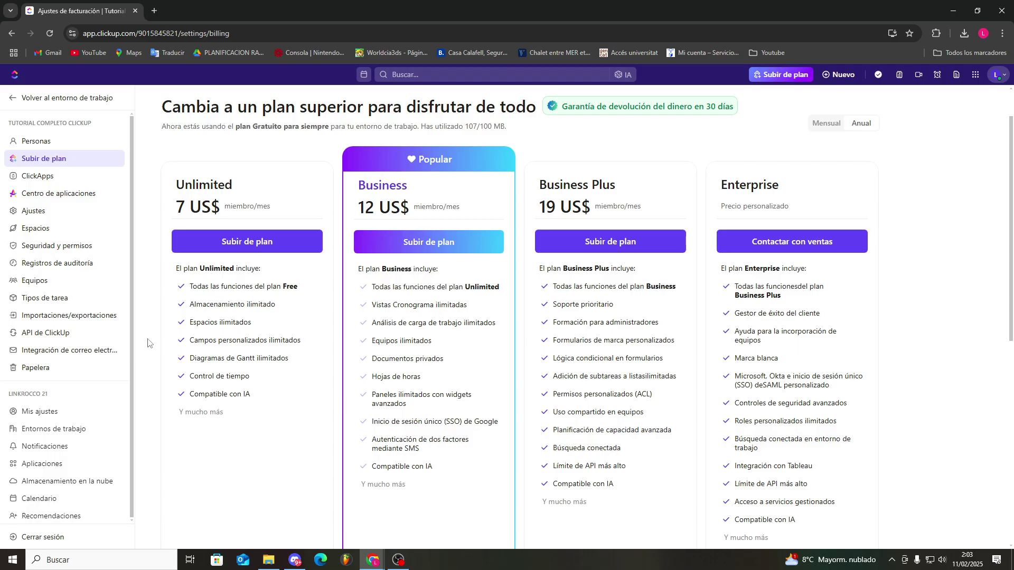
pyautogui.scroll(-1, 153, 351)
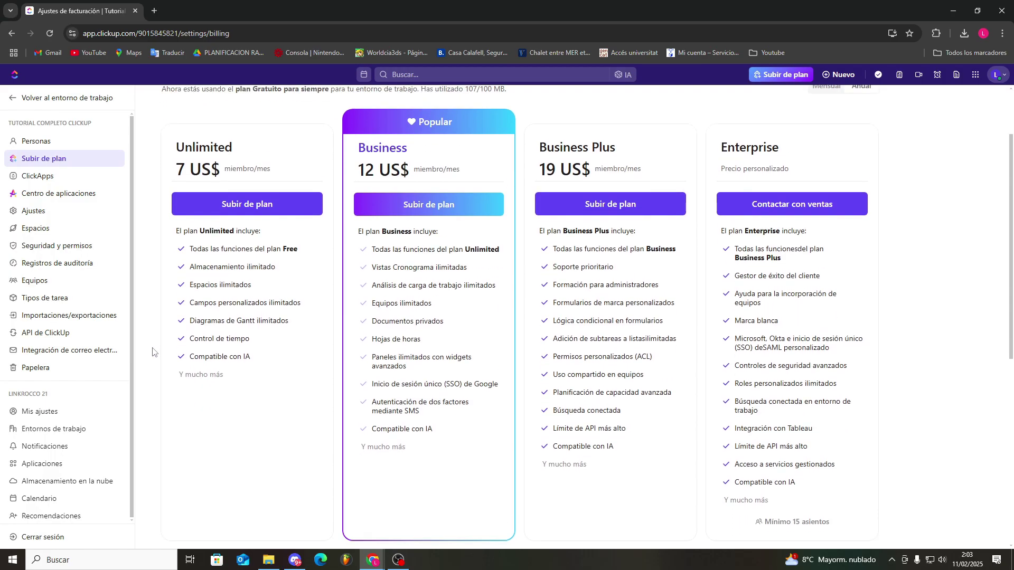
pyautogui.scroll(1, 151, 352)
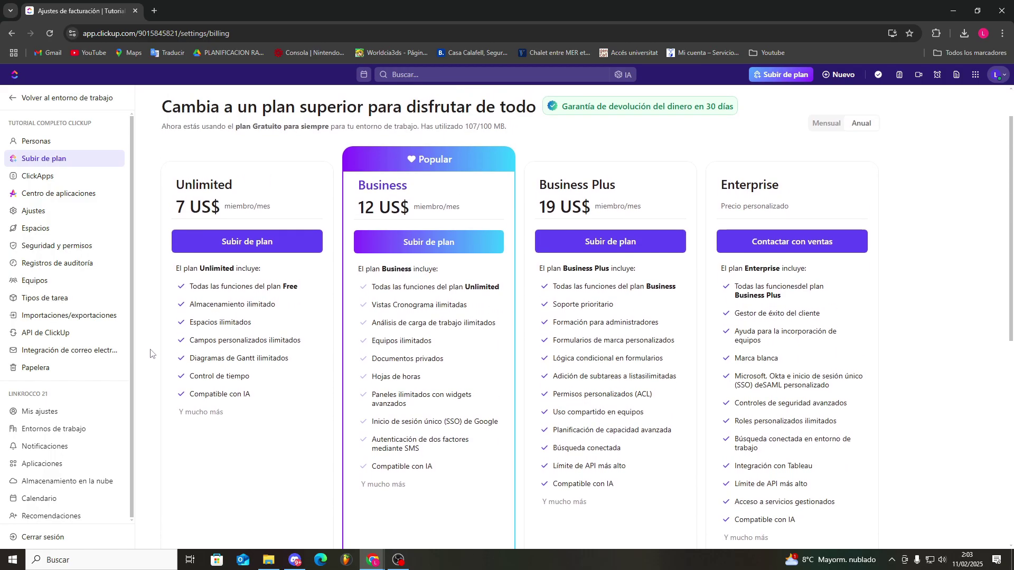
pyautogui.doubleClick(368, 189)
pyautogui.click(444, 196)
pyautogui.scroll(-2, 348, 264)
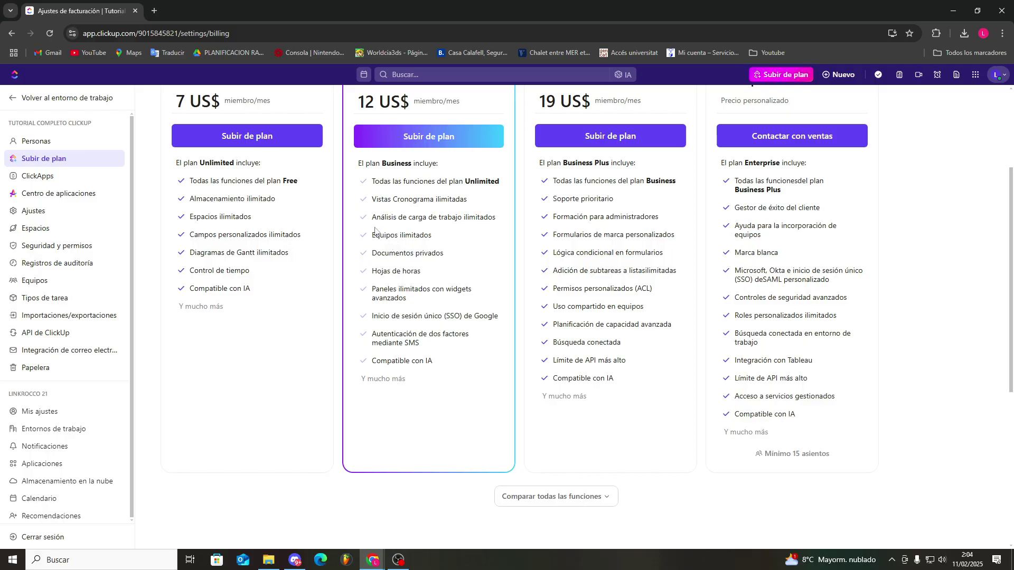
pyautogui.moveTo(376, 240)
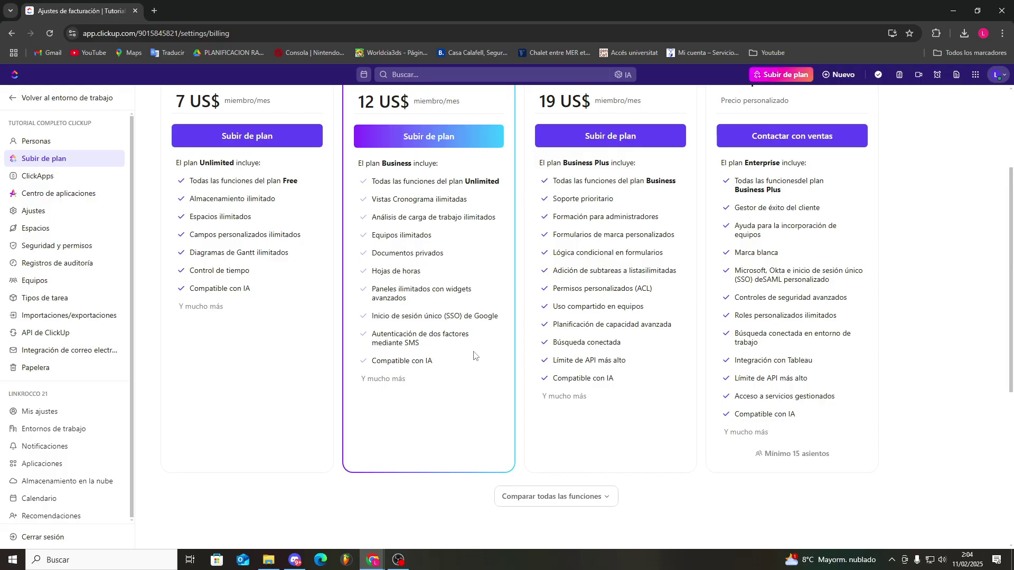
pyautogui.scroll(2, 505, 346)
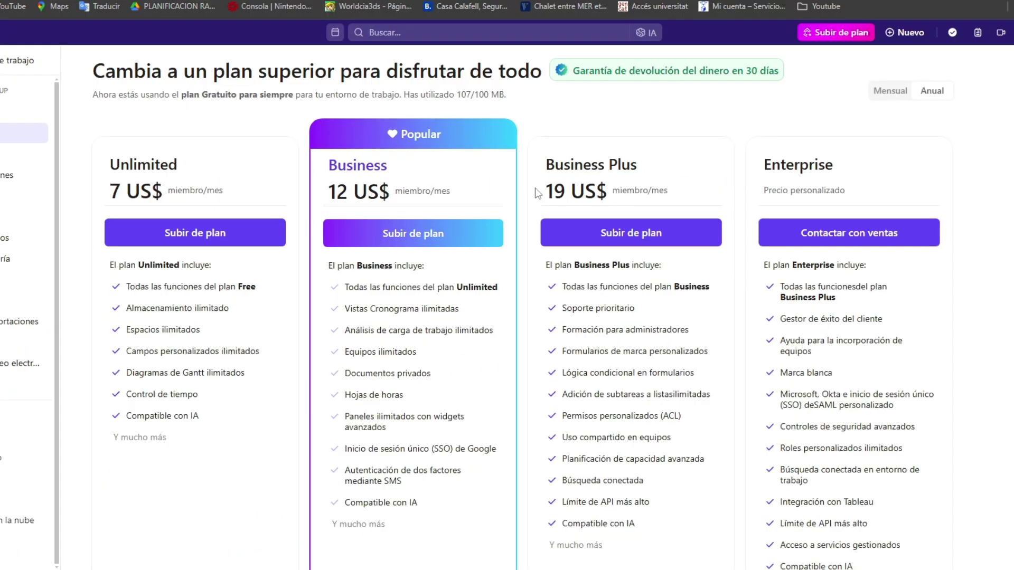
pyautogui.scroll(-1, 535, 188)
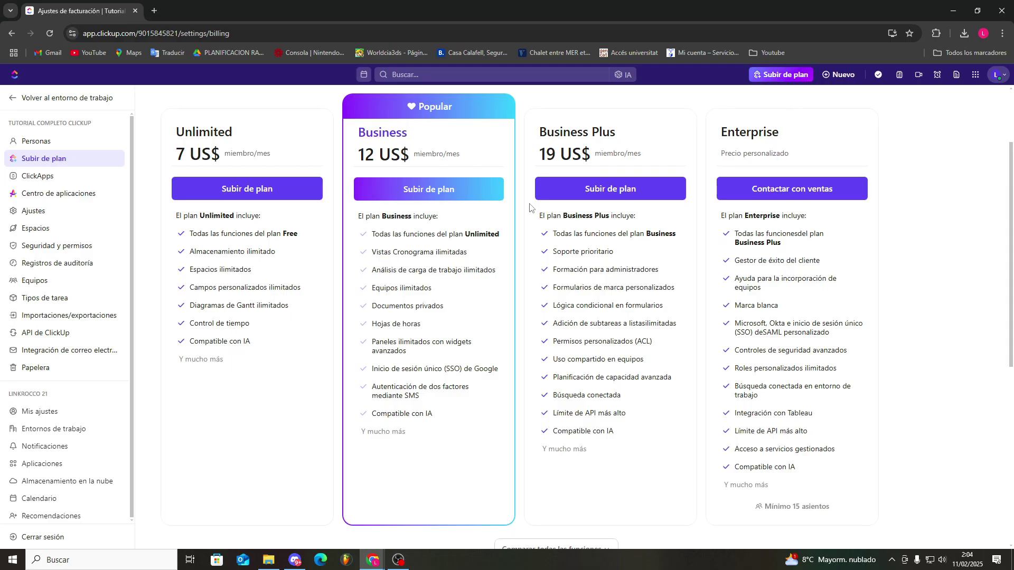
# Review the feature lists of the four paid plans from the plan headings down to the option for comparing all features
pyautogui.scroll(-1, 530, 208)
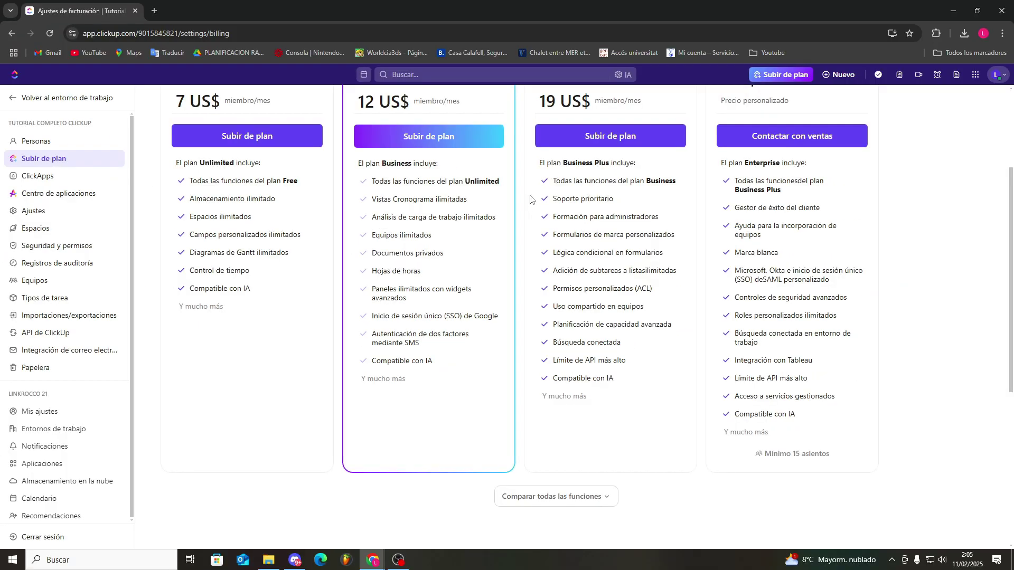
pyautogui.scroll(2, 531, 200)
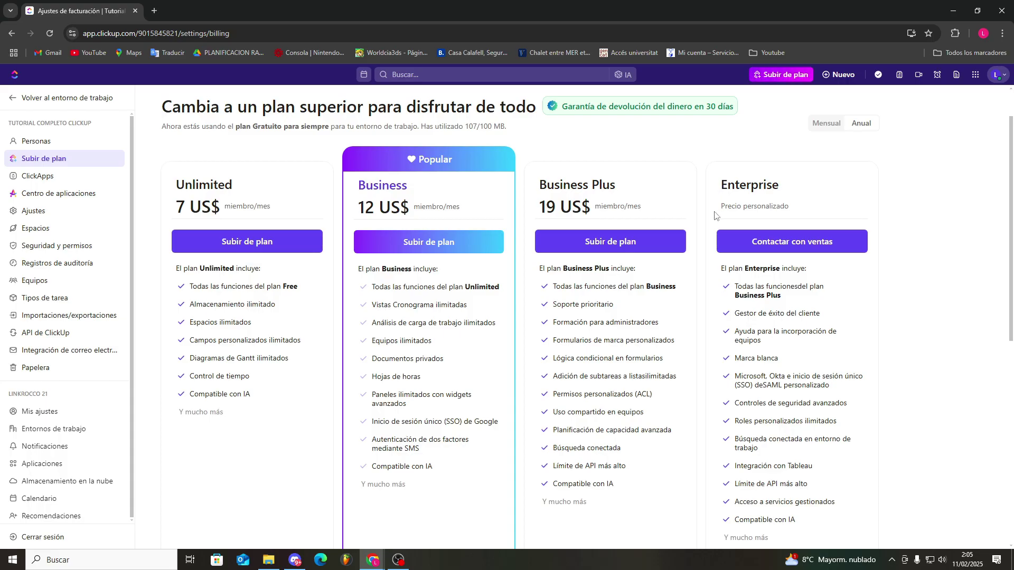
pyautogui.scroll(-3, 716, 214)
pyautogui.scroll(1, 715, 214)
pyautogui.scroll(2, 715, 214)
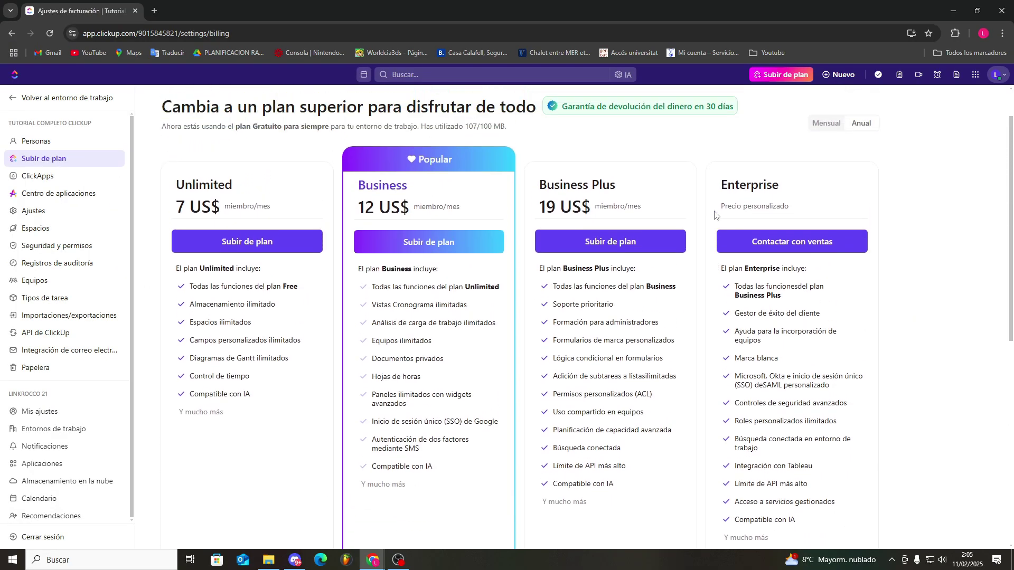
pyautogui.scroll(-3, 715, 214)
pyautogui.scroll(1, 713, 215)
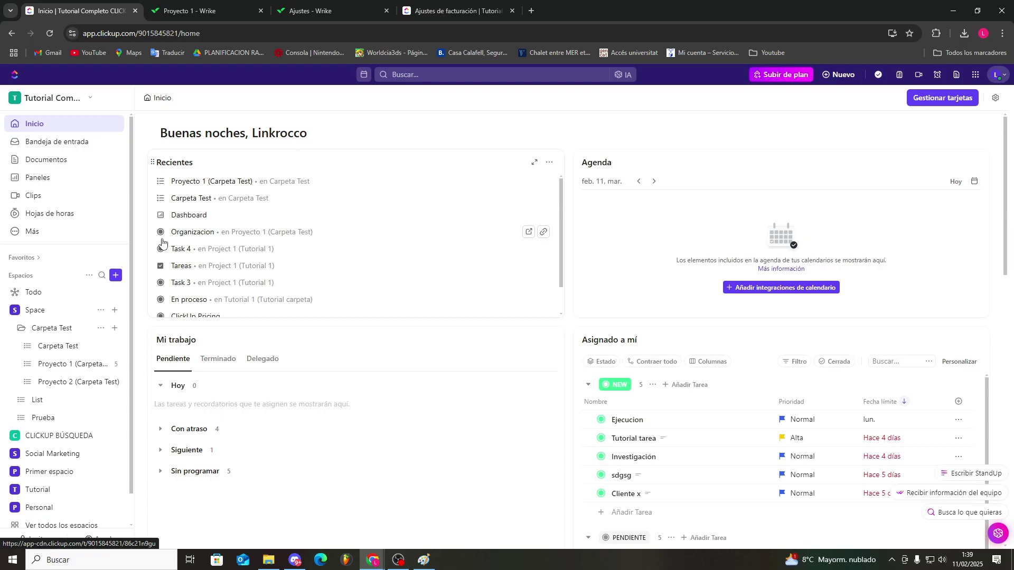
# Look at Proyecto 1 in Wrike, return to the ClickUp home page and view the overview of Space
pyautogui.click(190, 10)
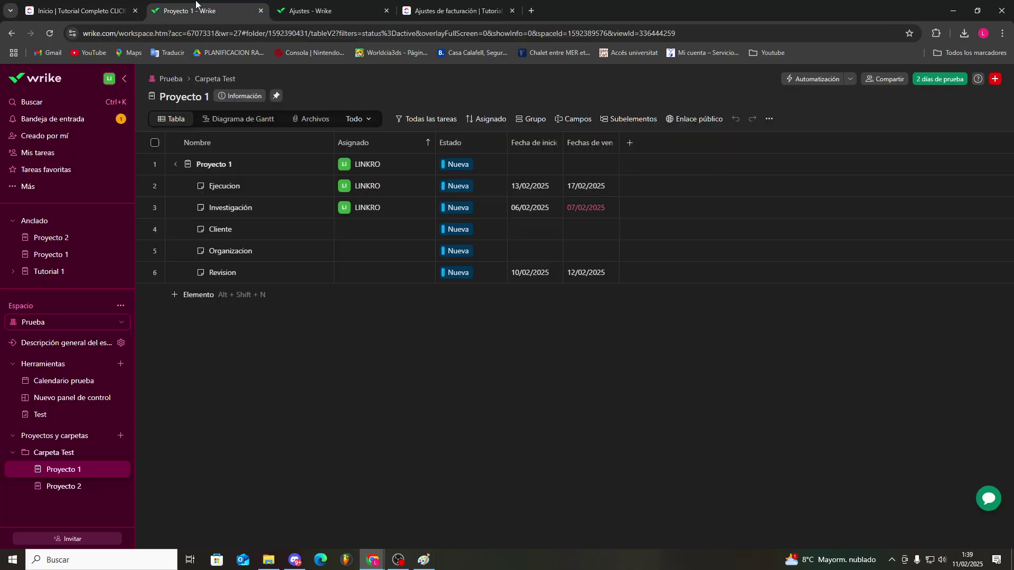
pyautogui.click(85, 4)
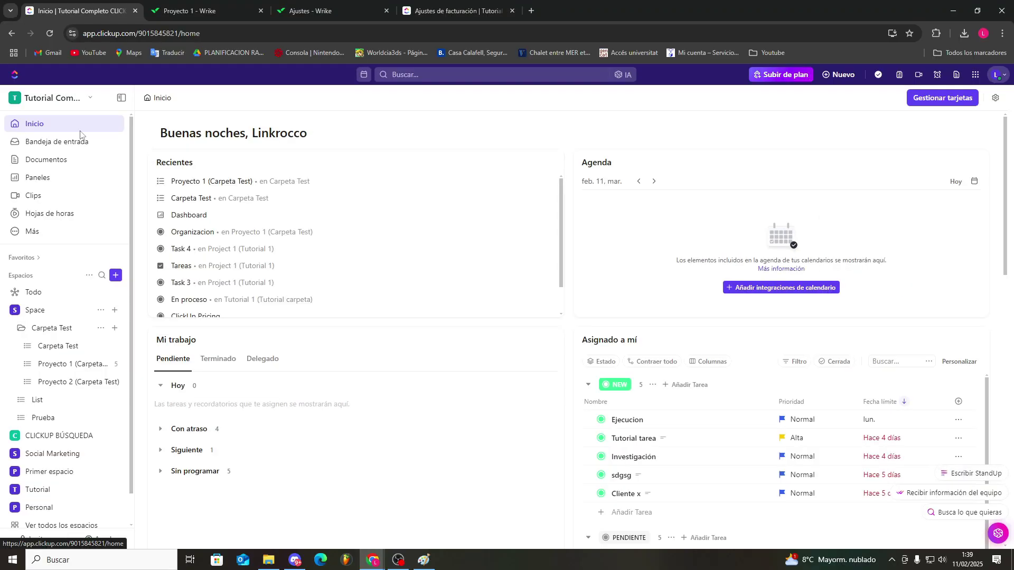
pyautogui.scroll(-1, 50, 379)
pyautogui.scroll(1, 51, 375)
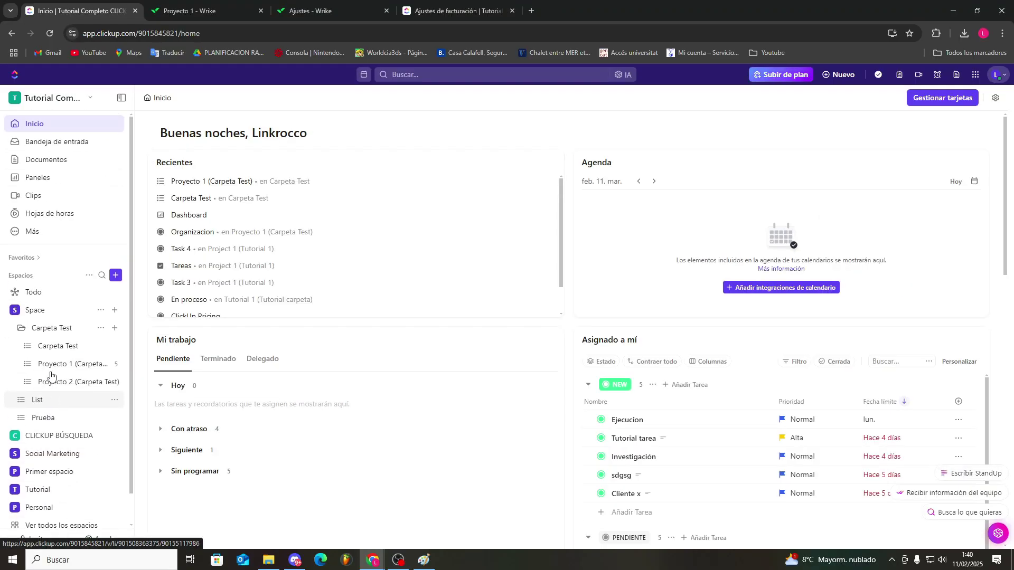
pyautogui.click(45, 310)
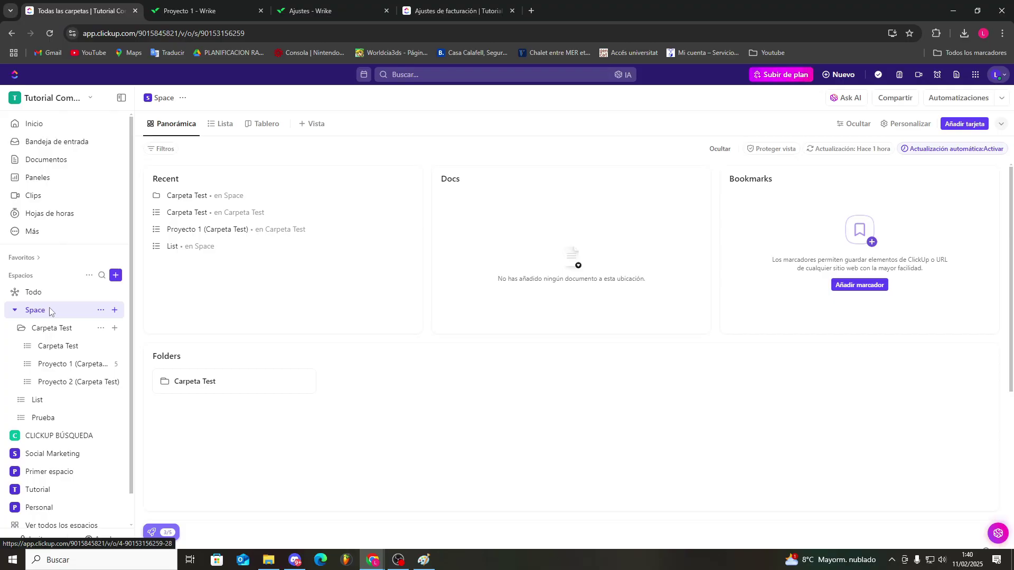
# Compare ClickUp's paid plans on its billing page with the Team, Business, Enterprise and Pinnacle plans on Wrike's pricing page
pyautogui.click(213, 11)
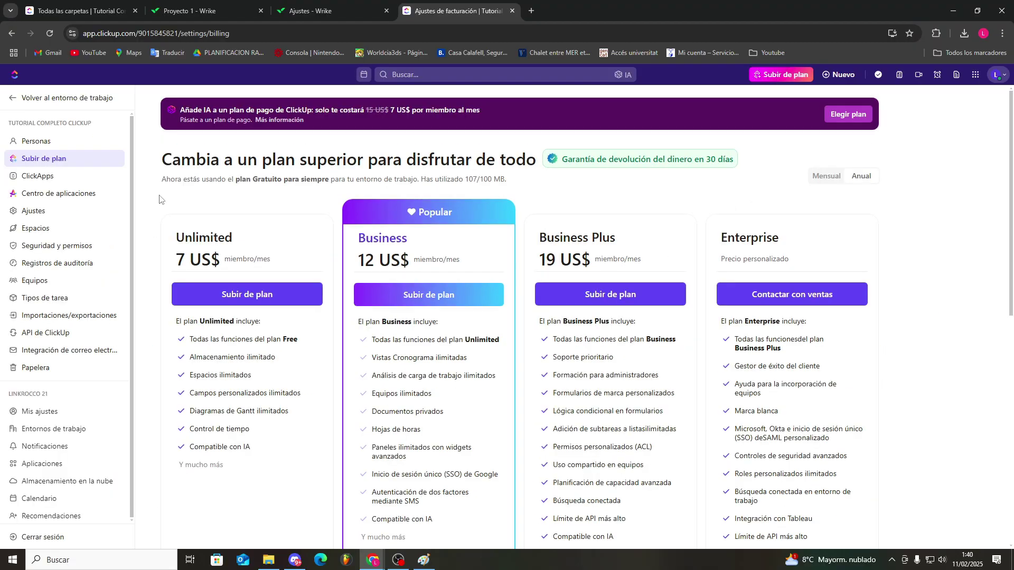
pyautogui.scroll(-1, 161, 201)
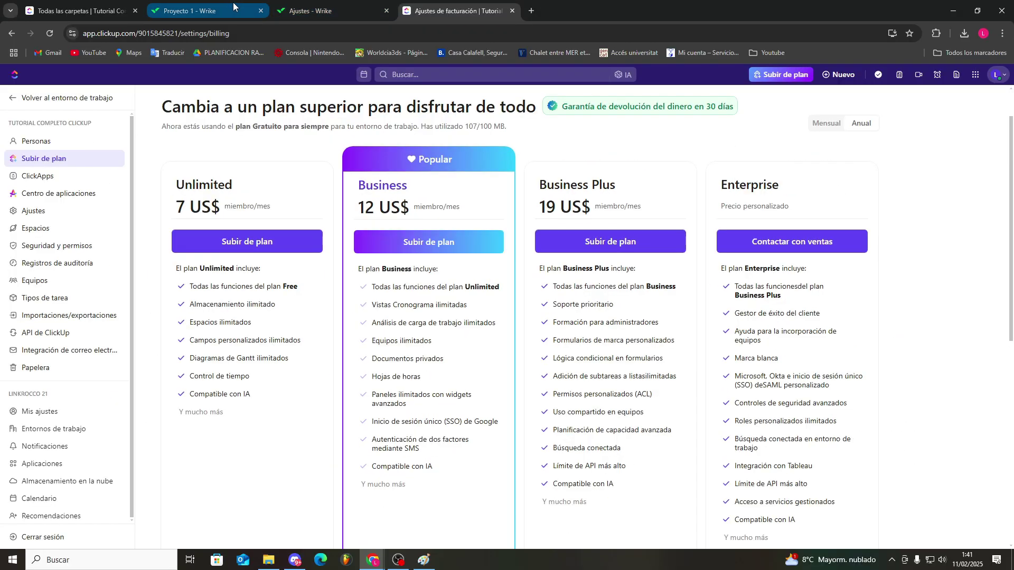
pyautogui.click(233, 3)
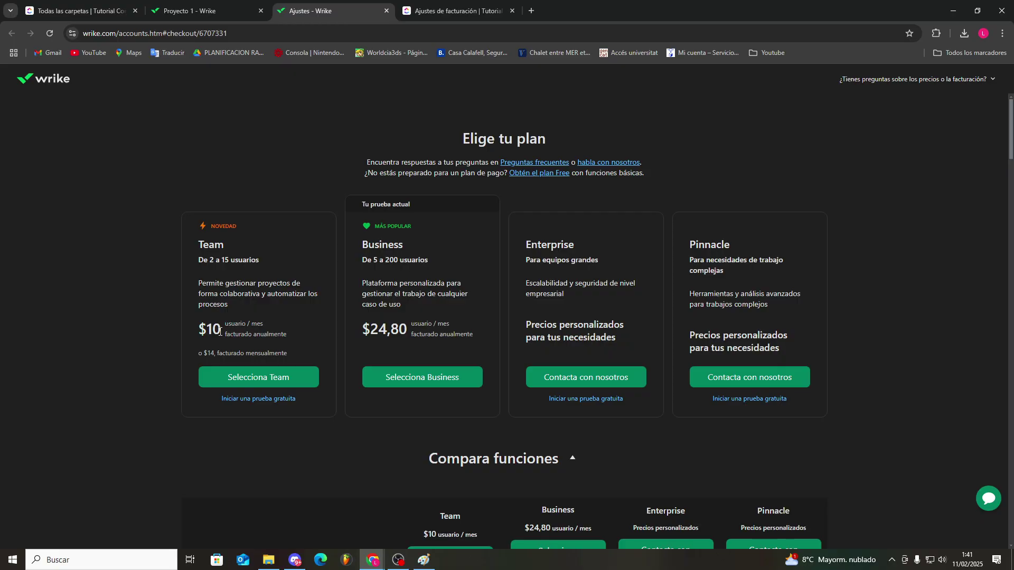
# Compare the interface of Wrike's Proyecto 1 table with the overview of Space in ClickUp
pyautogui.click(201, 5)
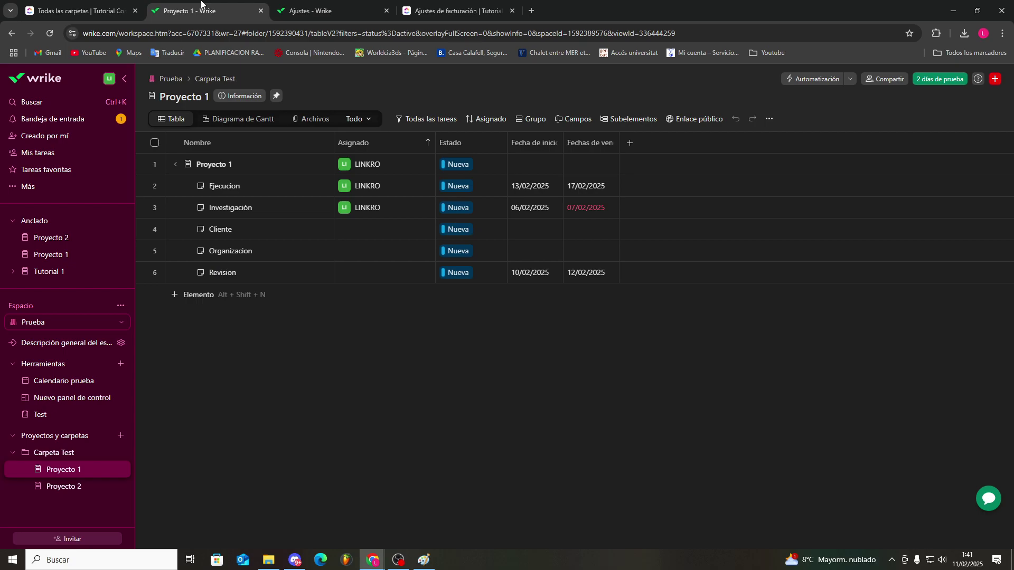
pyautogui.click(105, 4)
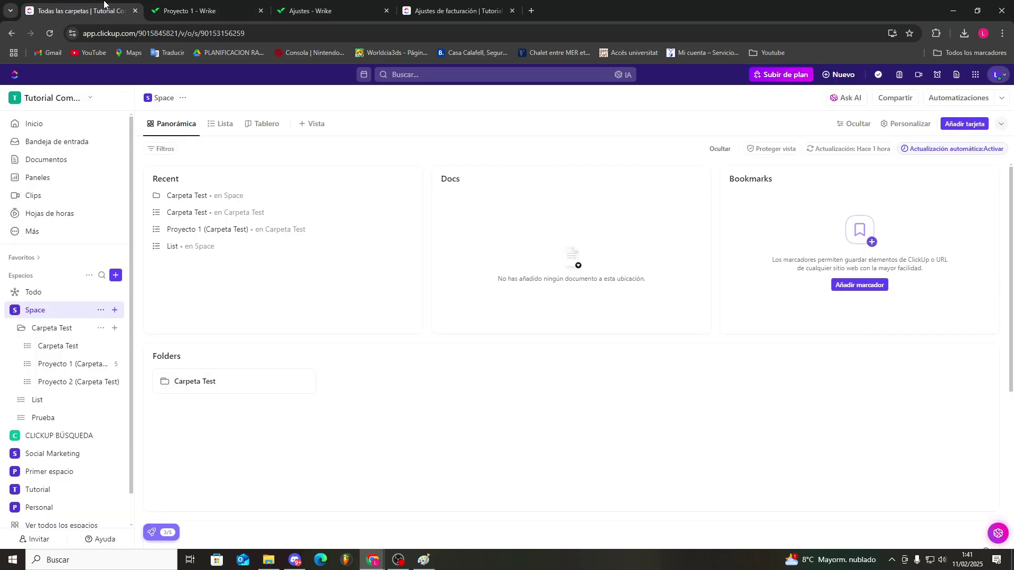
pyautogui.click(186, 4)
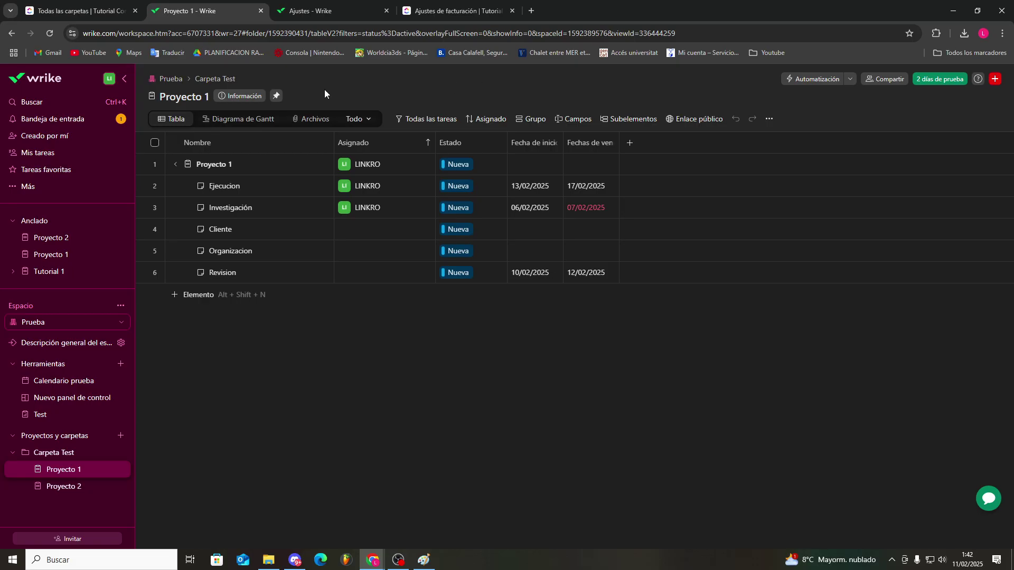
pyautogui.click(106, 7)
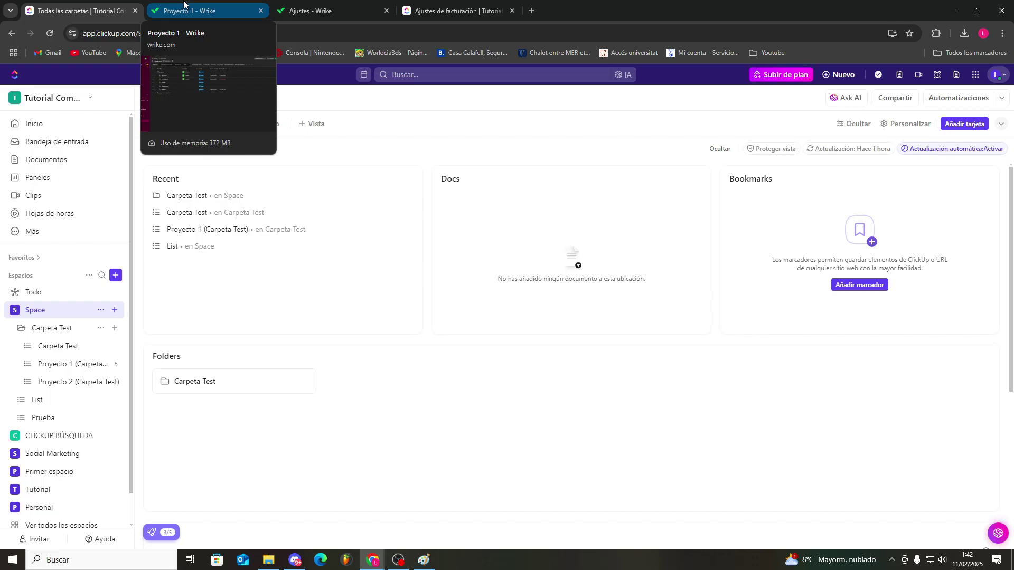
pyautogui.click(184, 4)
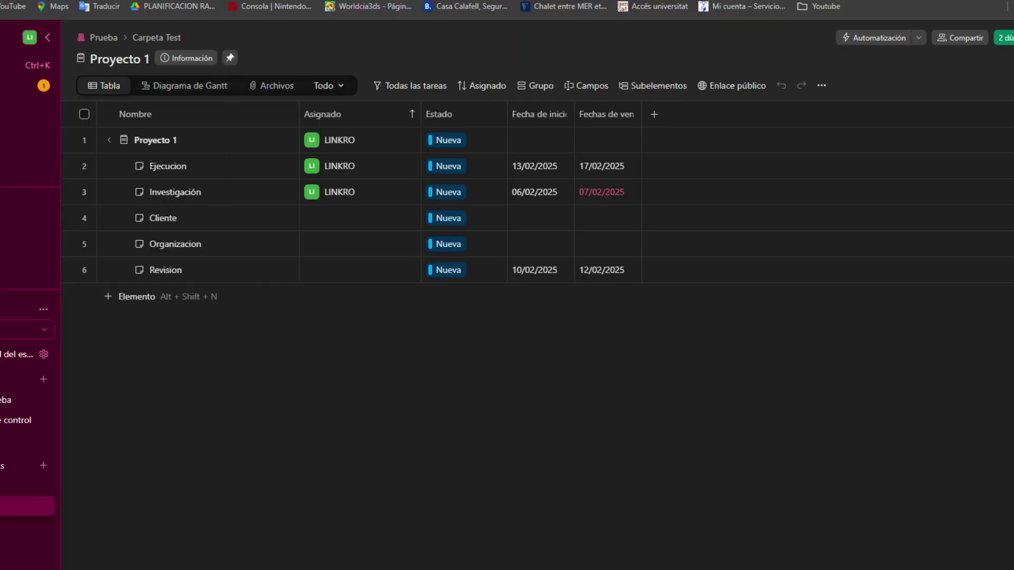
pyautogui.click(106, 7)
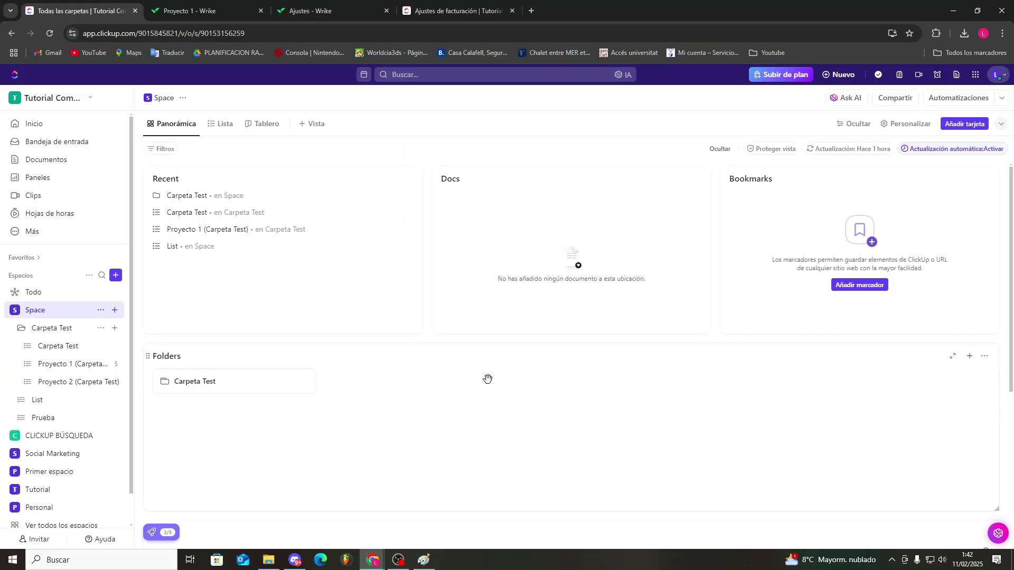
# Examine the sources available for a new import in the workspace's import/export settings and return to Space
pyautogui.click(69, 98)
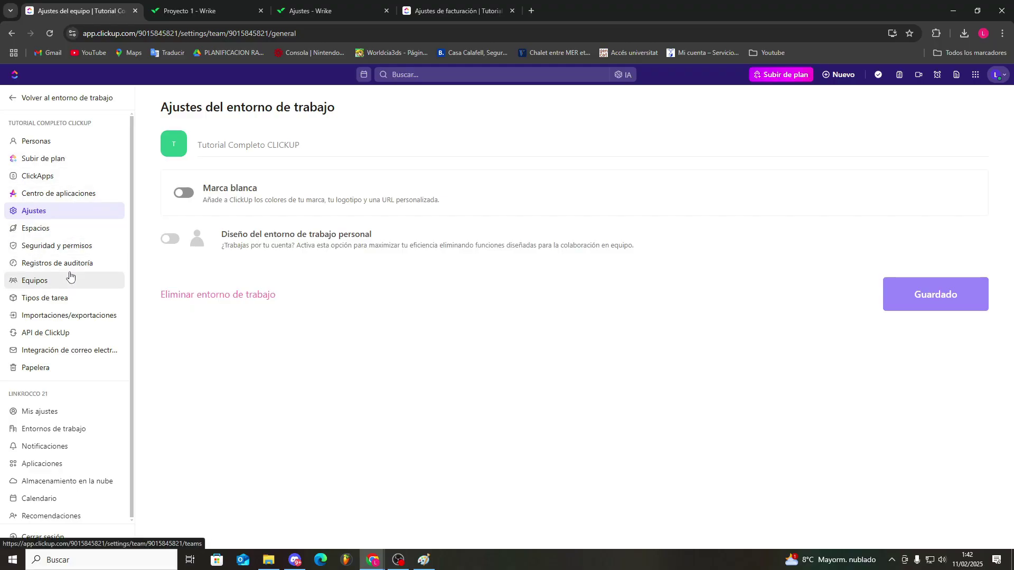
pyautogui.click(63, 316)
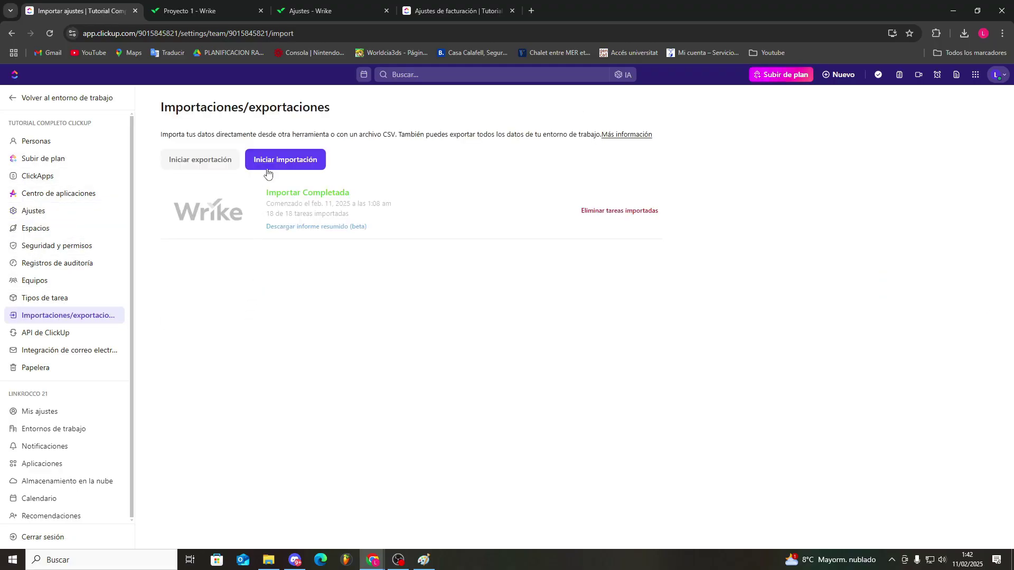
pyautogui.click(296, 161)
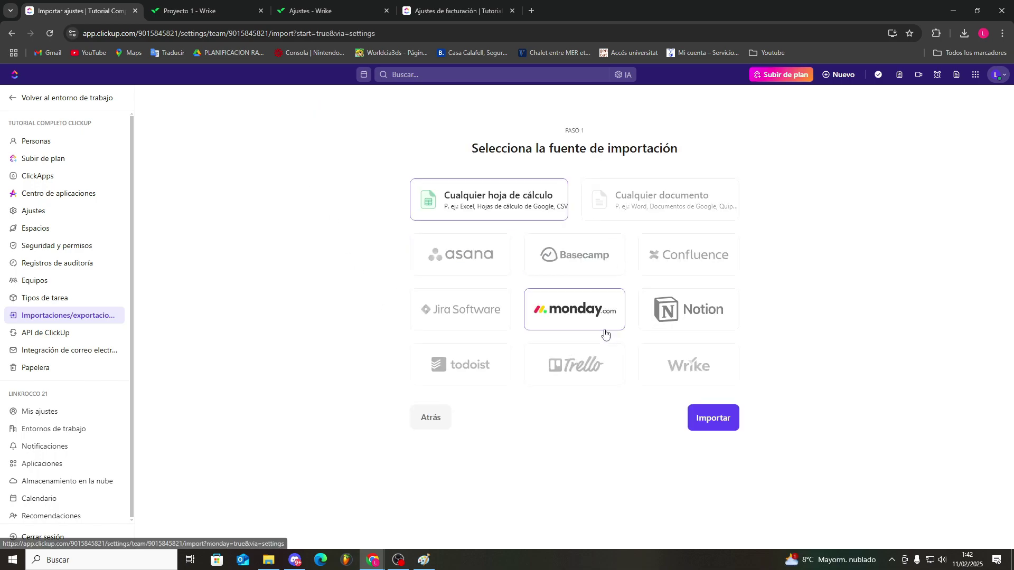
pyautogui.click(27, 99)
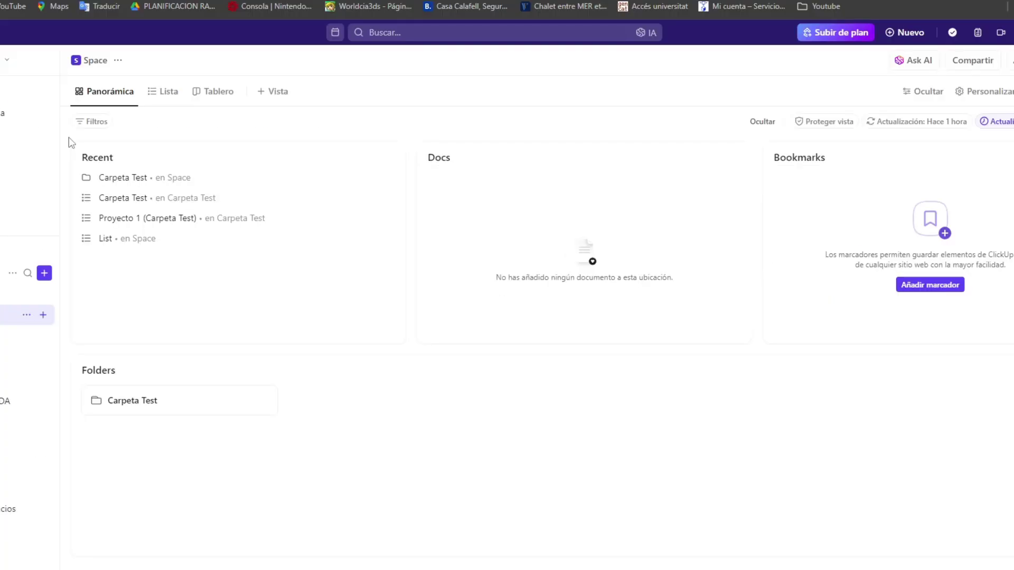
# View the ClickUp API page in the workspace settings and return to Space
pyautogui.click(52, 98)
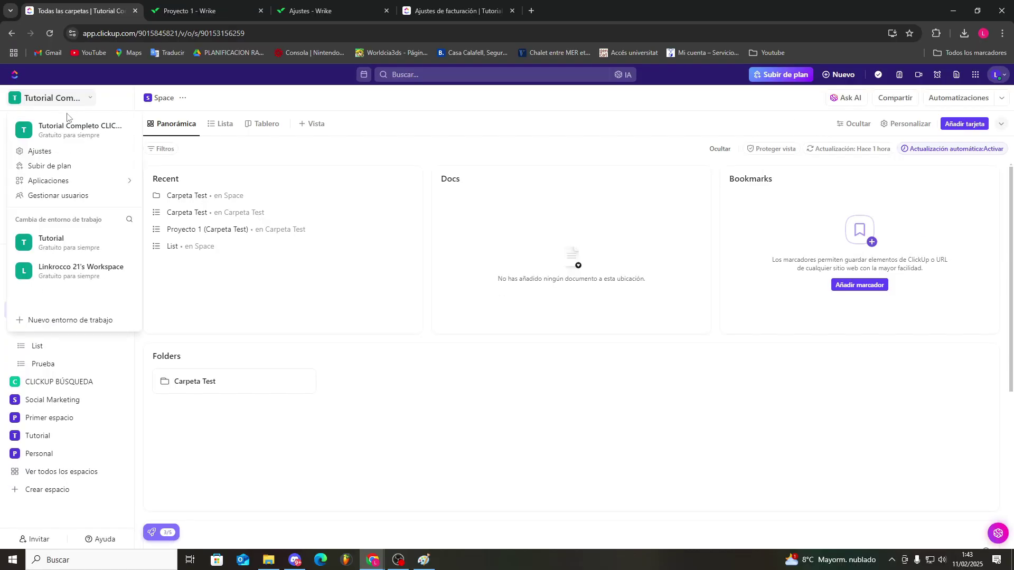
pyautogui.click(53, 153)
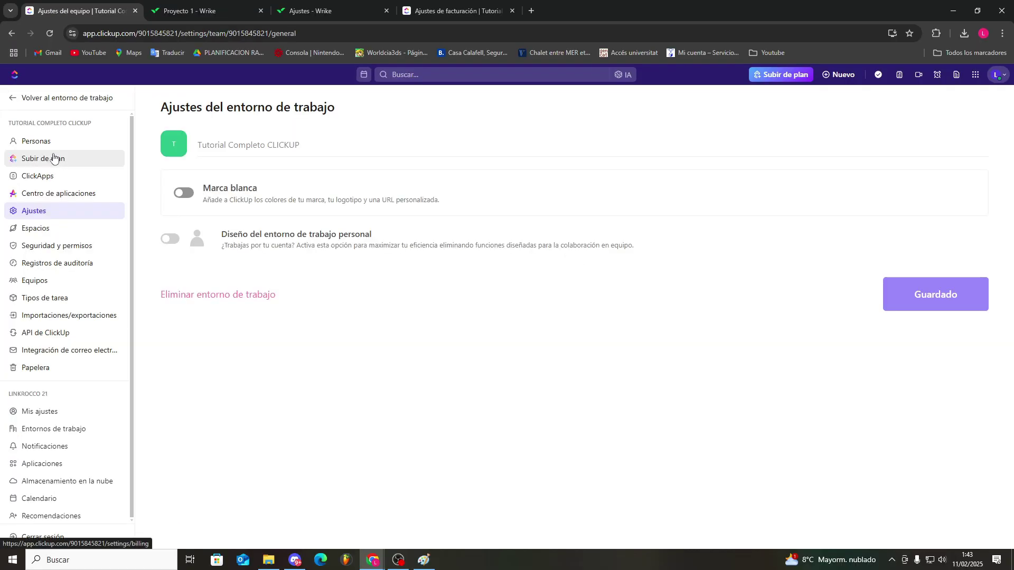
pyautogui.click(56, 338)
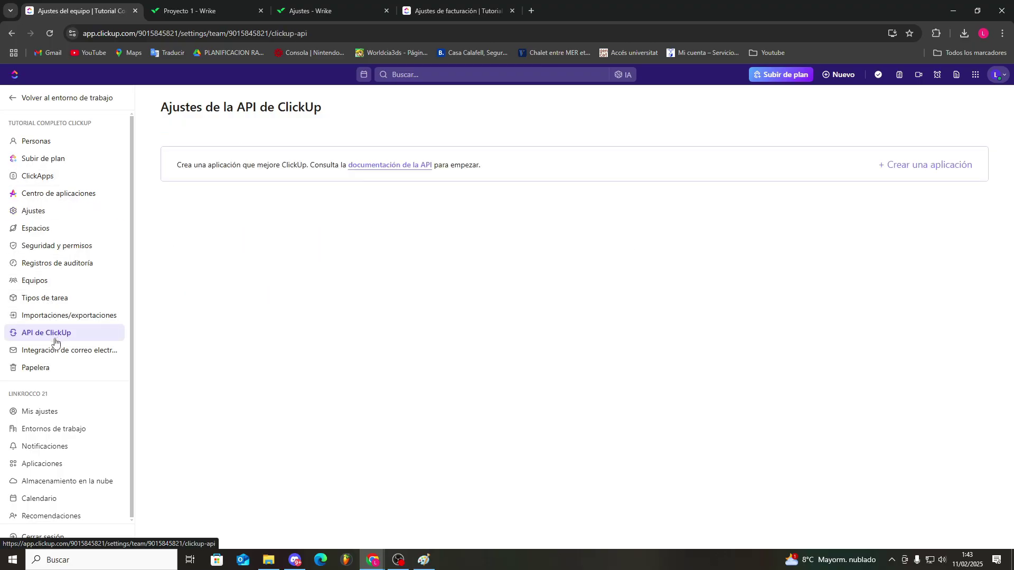
pyautogui.click(25, 102)
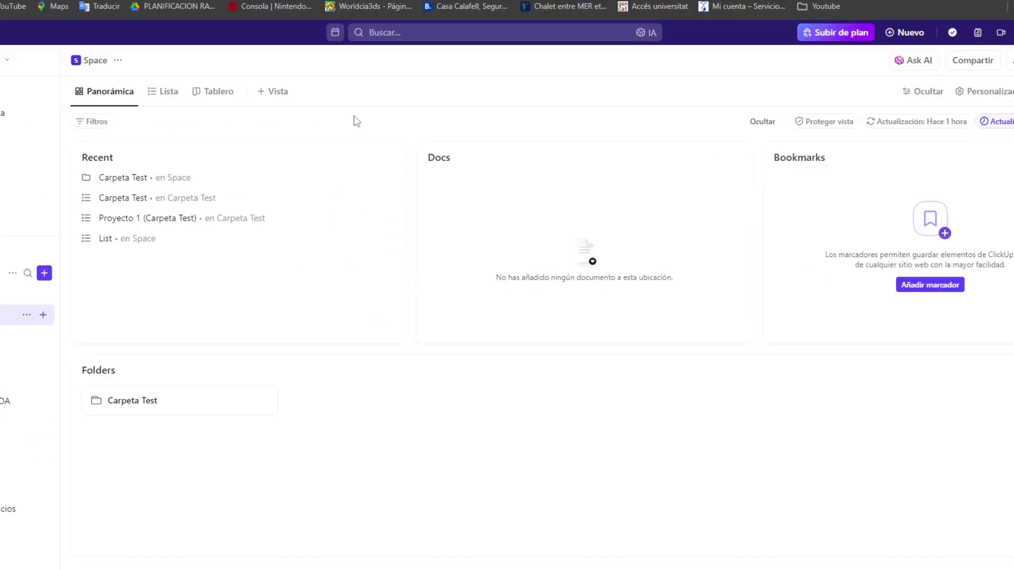
# Check the view types that can be added to Space and compare them with Wrike's Proyecto 1 view options
pyautogui.click(272, 91)
pyautogui.click(651, 95)
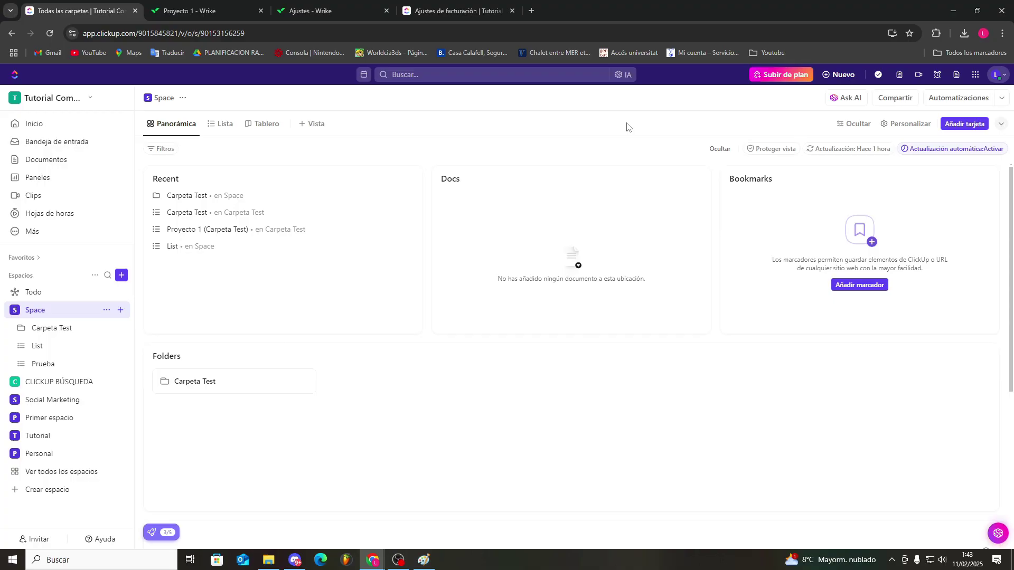
pyautogui.click(195, 2)
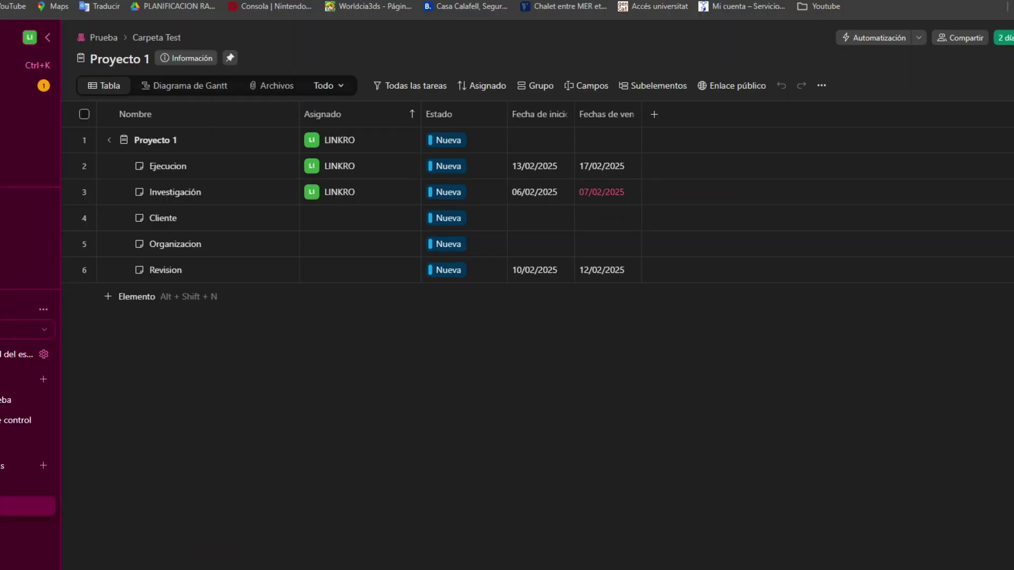
pyautogui.click(112, 5)
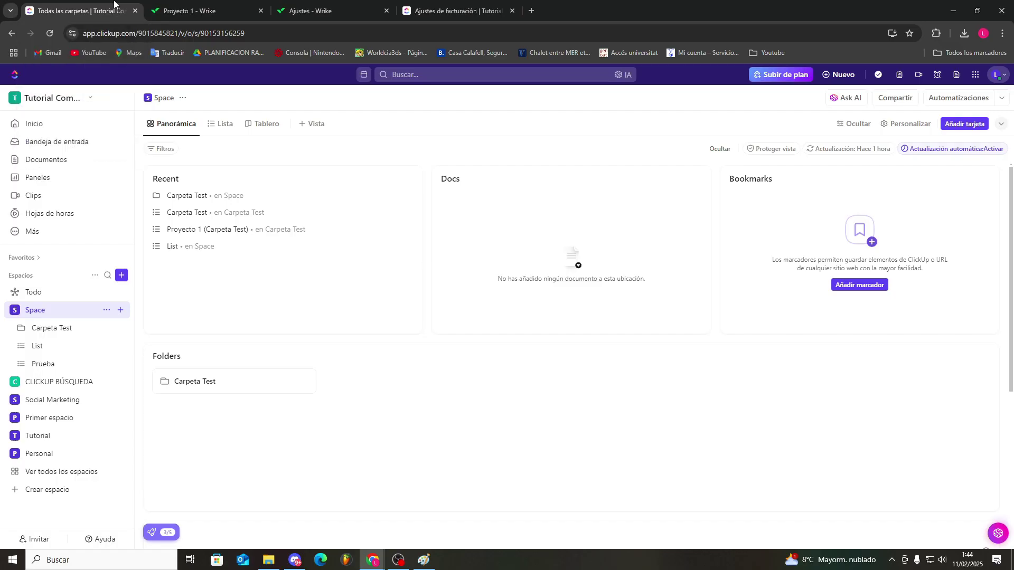
pyautogui.click(182, 3)
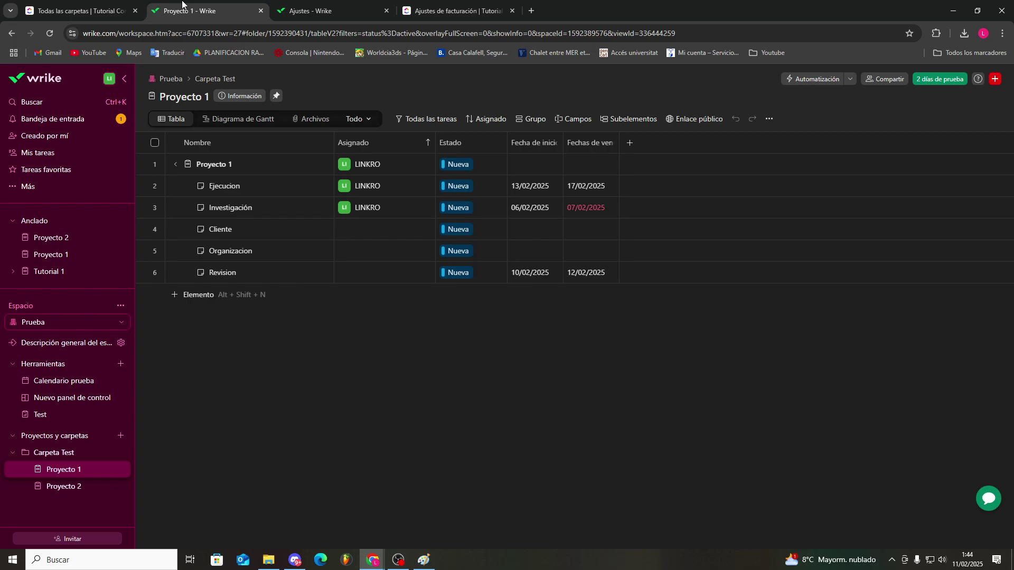
pyautogui.click(66, 6)
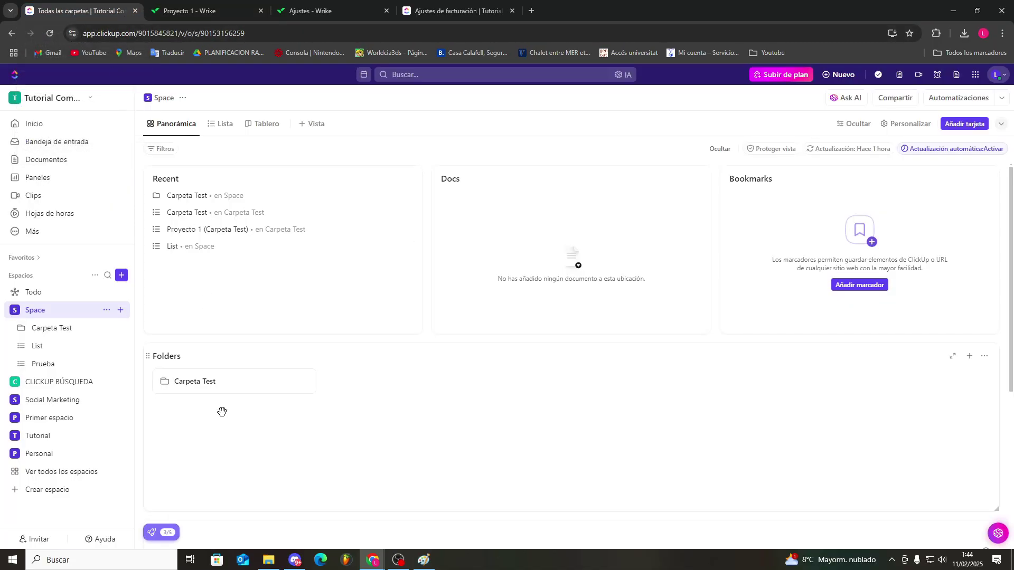